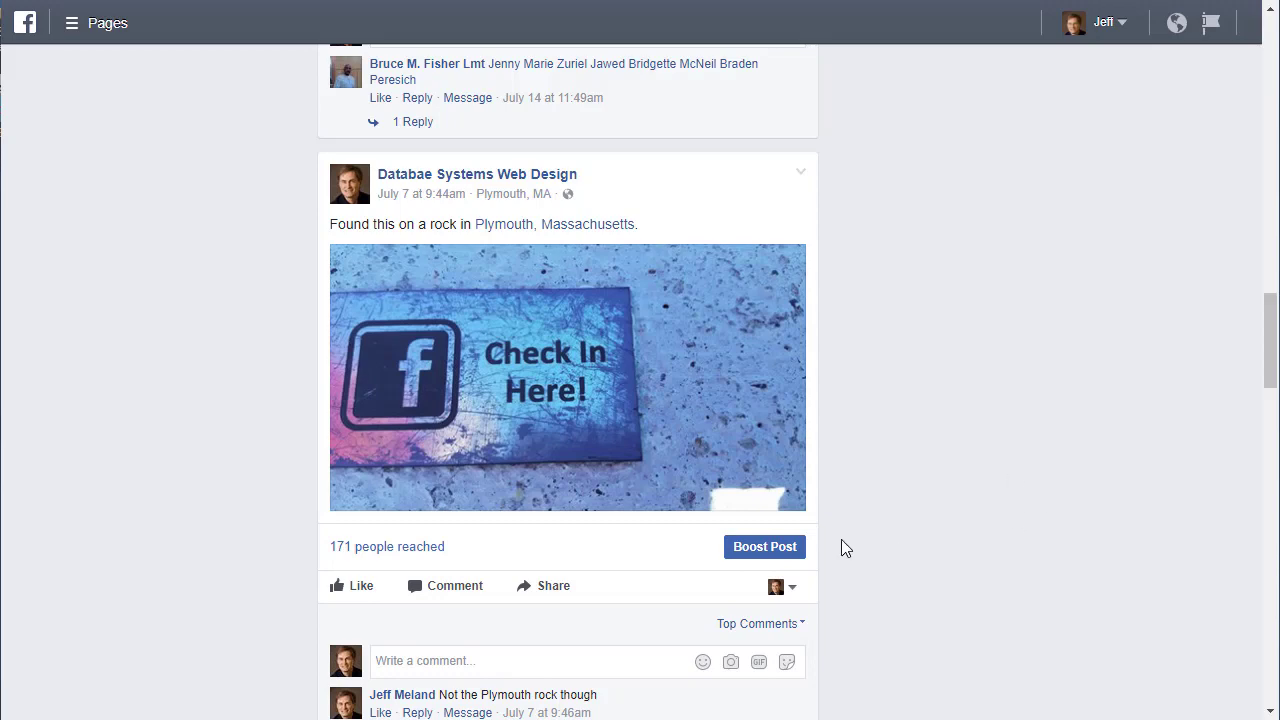
Step: Start boosting the "Check In Here!" post and open the "People you choose through targeting" audience for editing
left_click(762, 550)
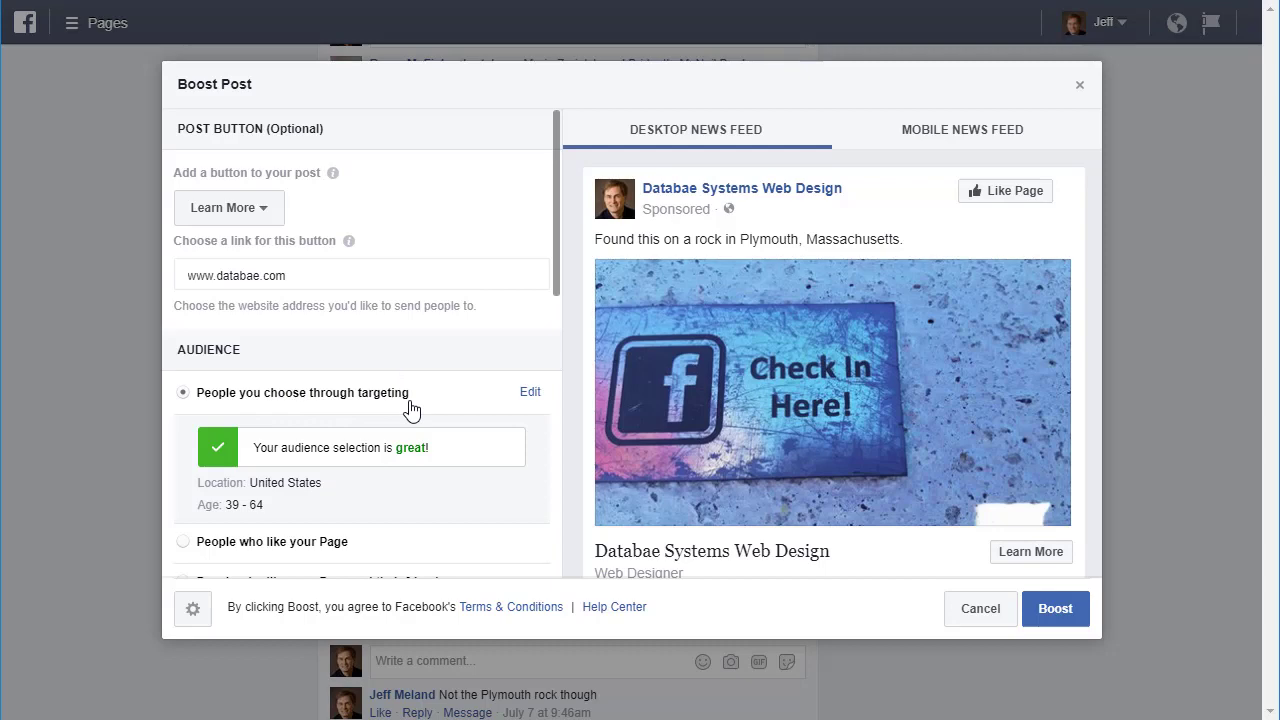
scroll(410, 408, "down", 2)
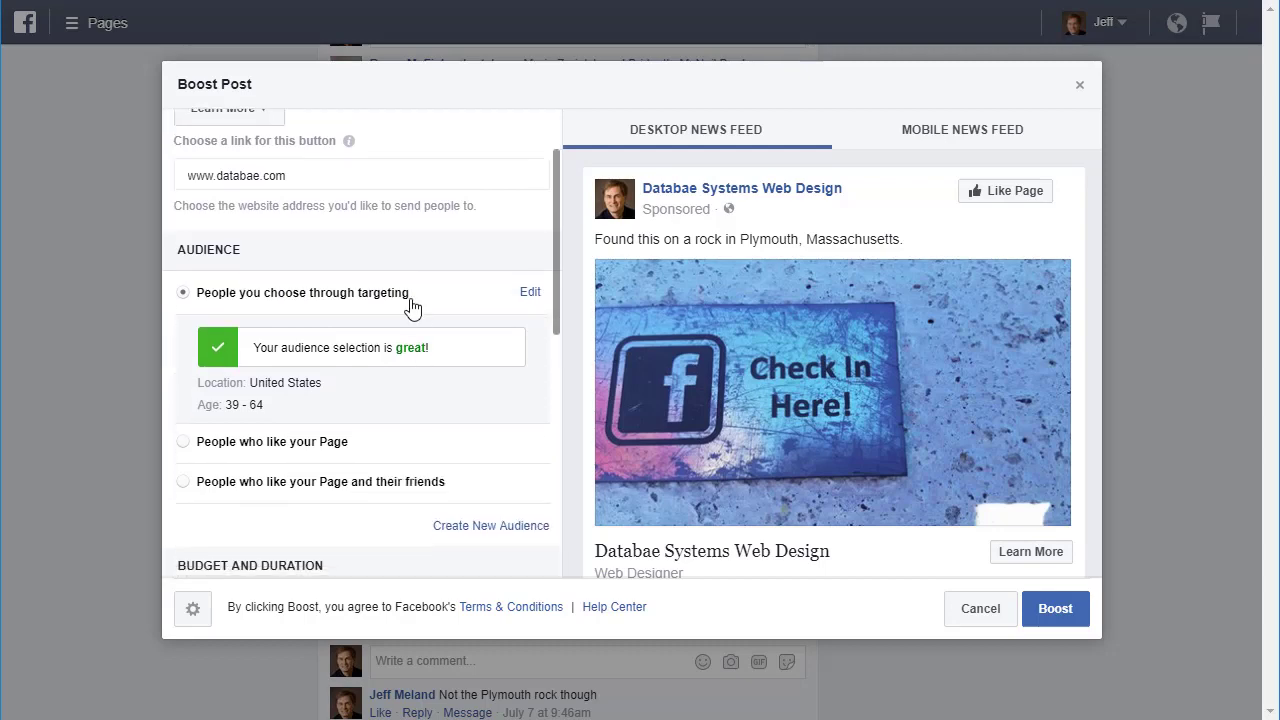
left_click(529, 295)
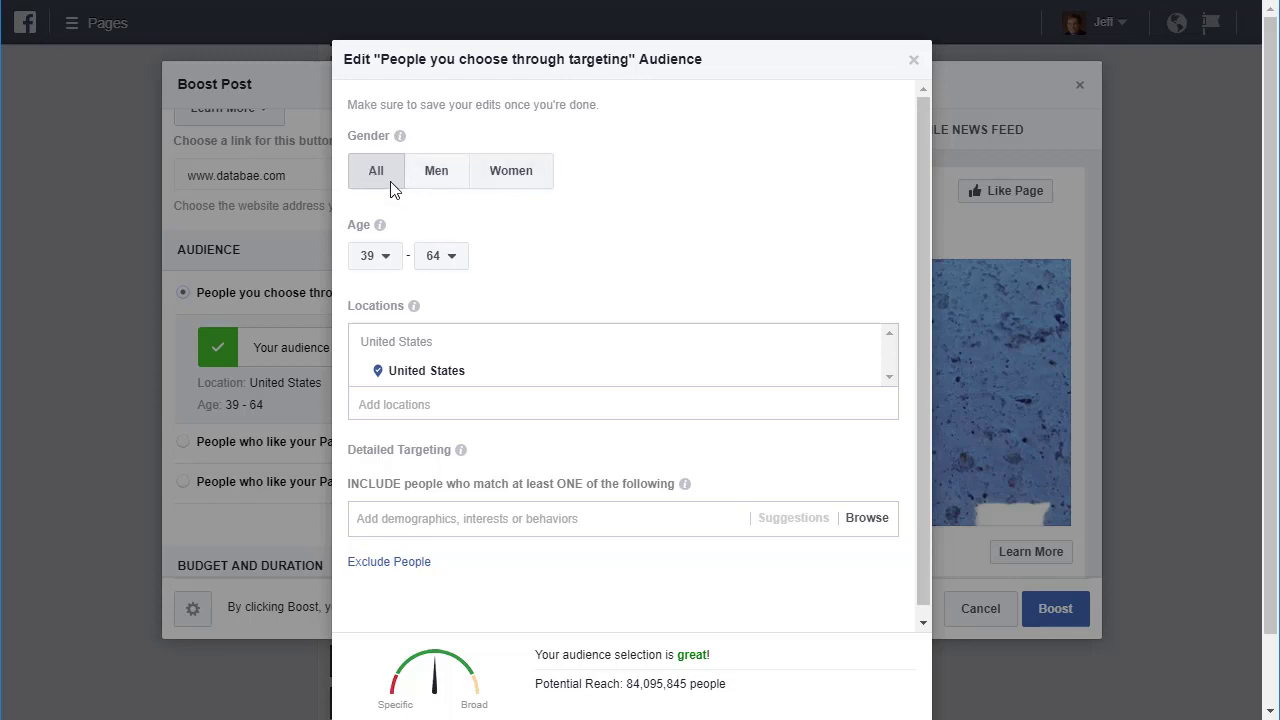
Step: Examine the minimum and maximum age options and the audience's gender, location and detailed targeting settings
left_click(383, 258)
scroll(374, 334, "up", 6)
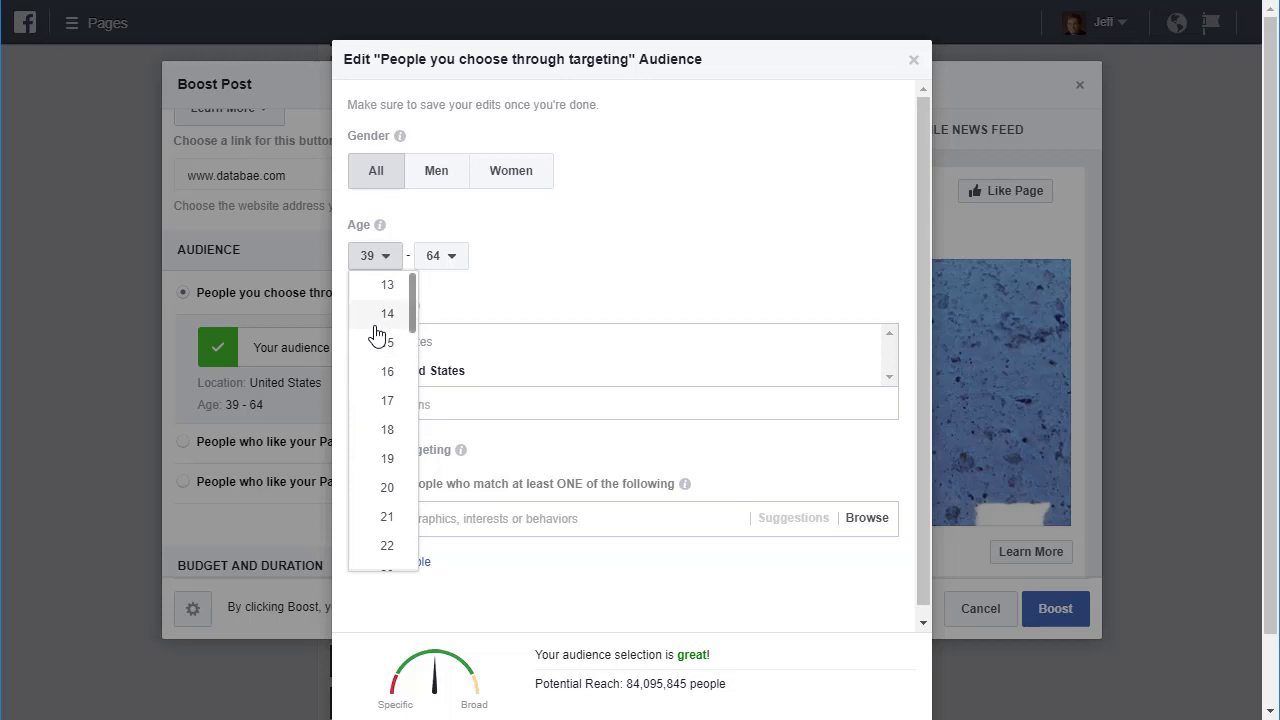
left_click(447, 258)
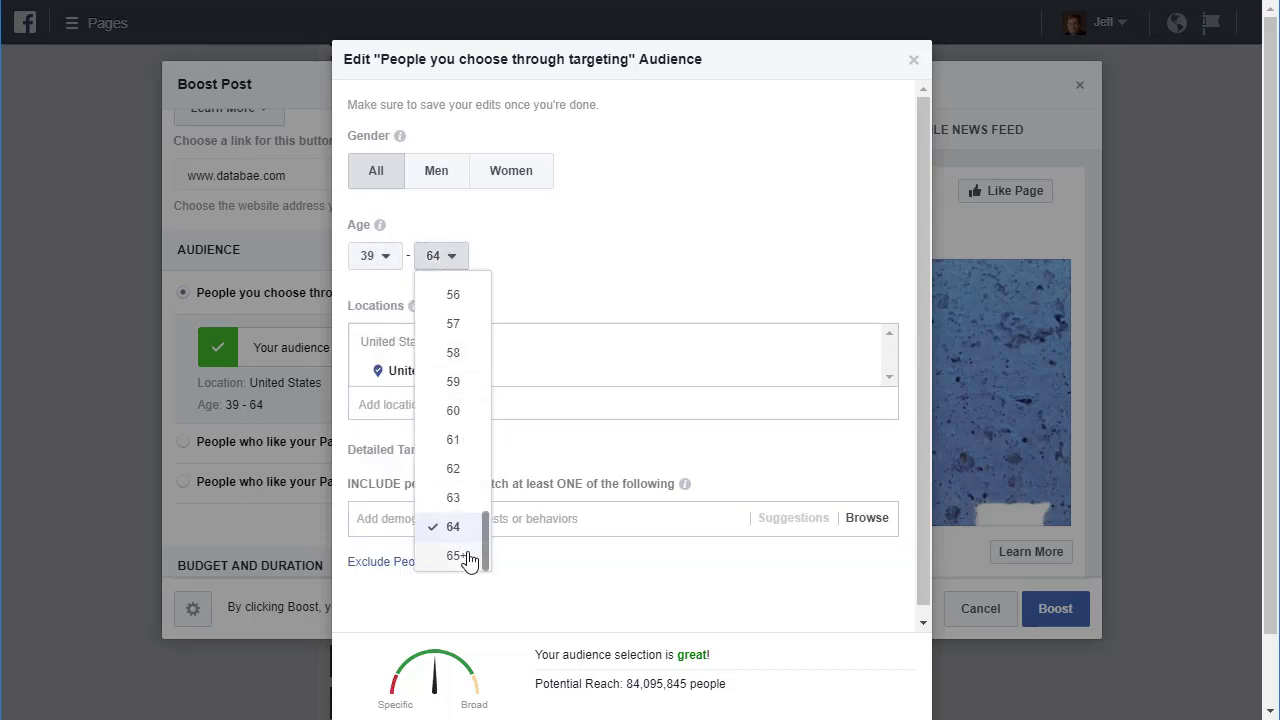
left_click(570, 260)
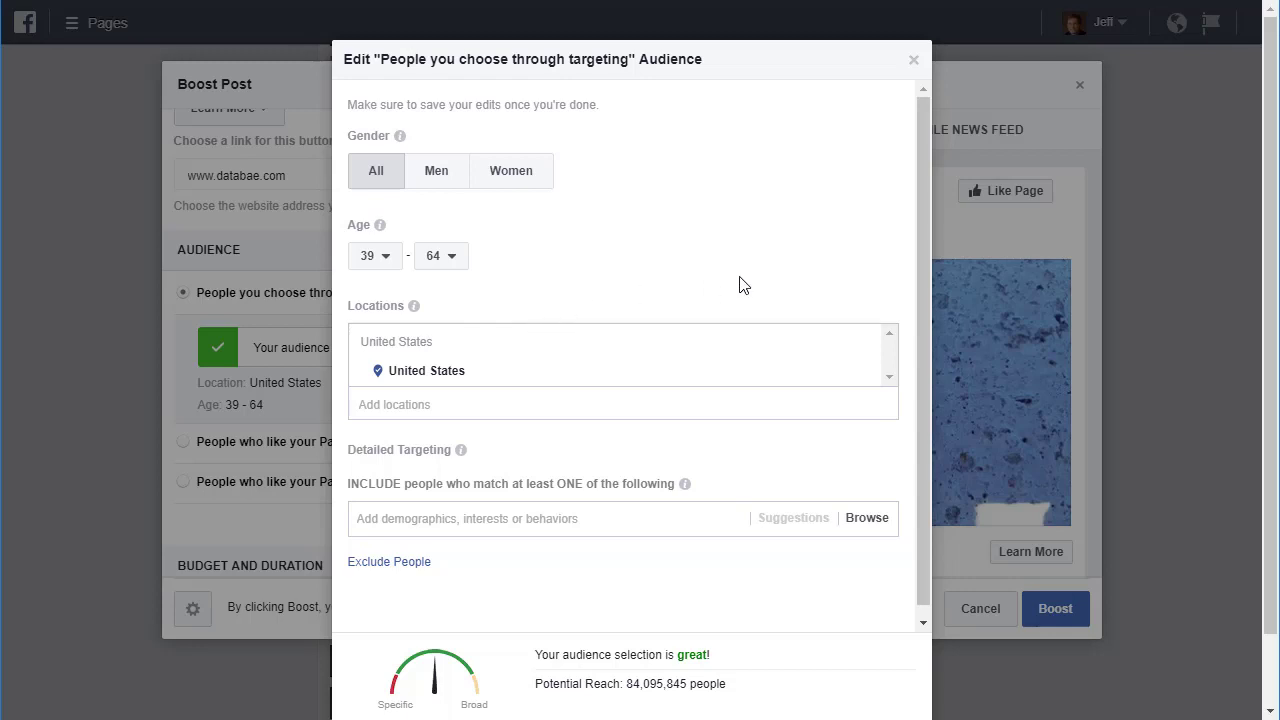
scroll(734, 286, "down", 1)
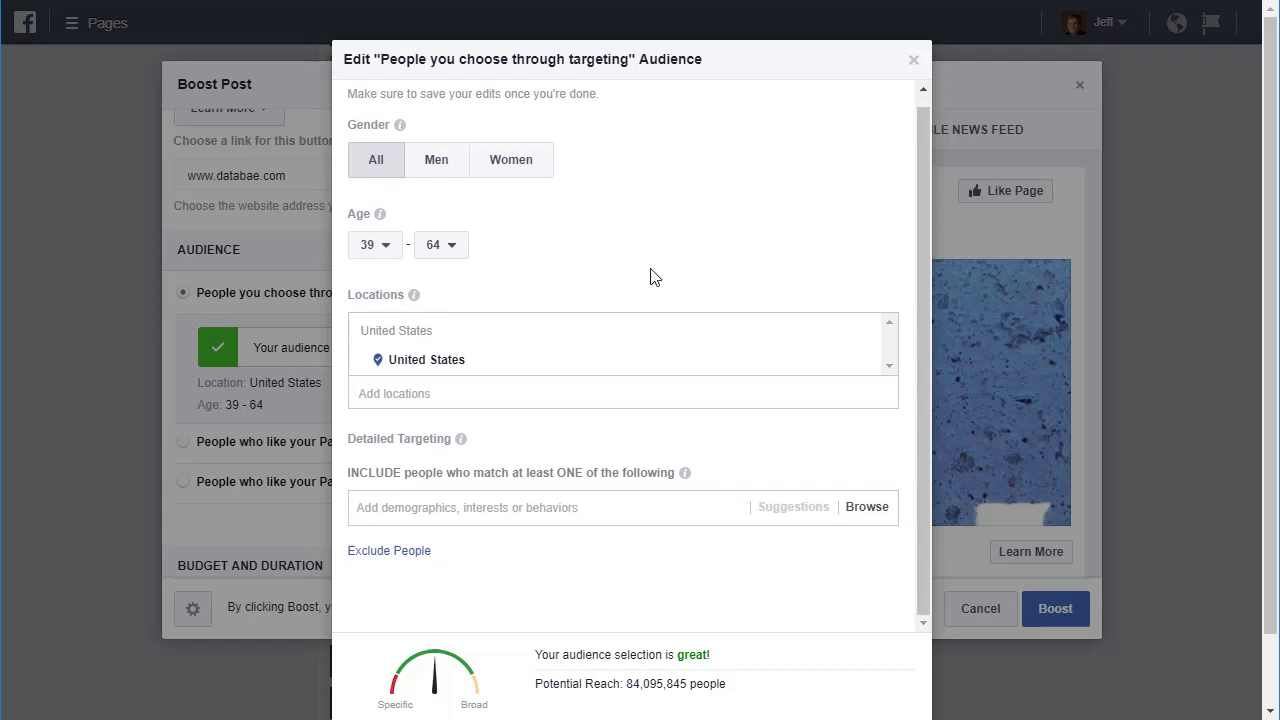
scroll(652, 278, "up", 1)
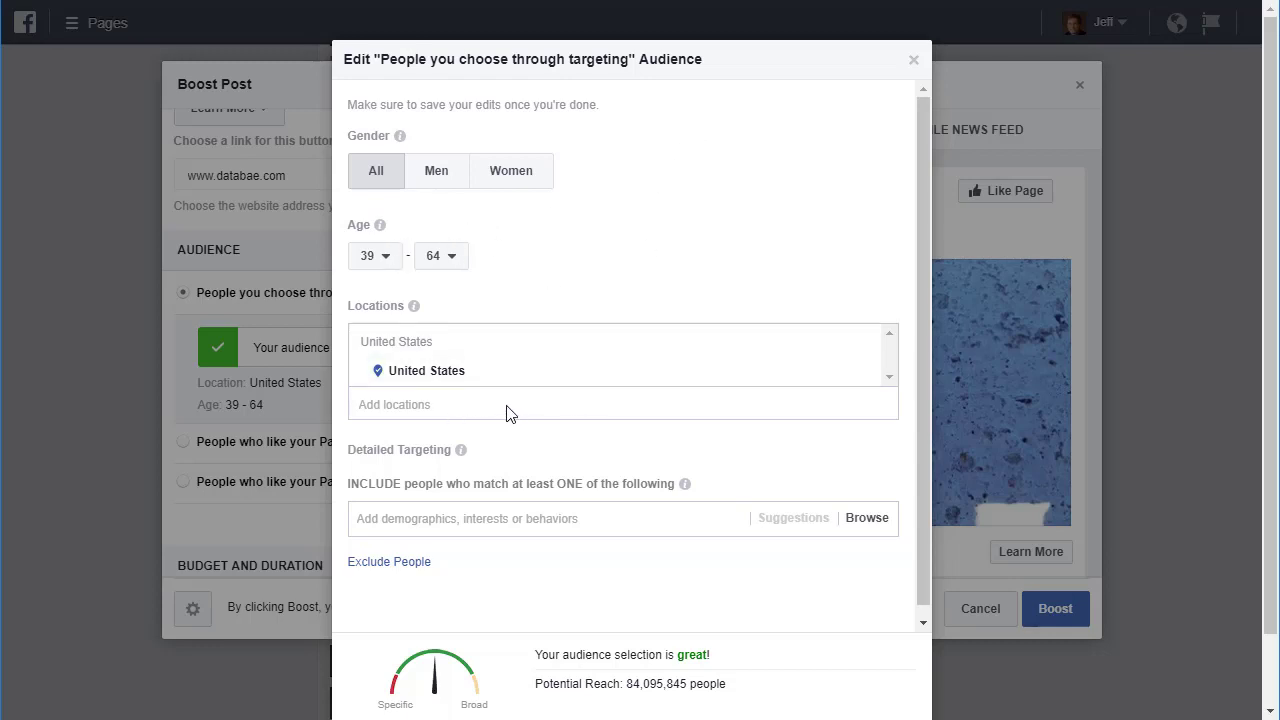
scroll(578, 476, "down", 1)
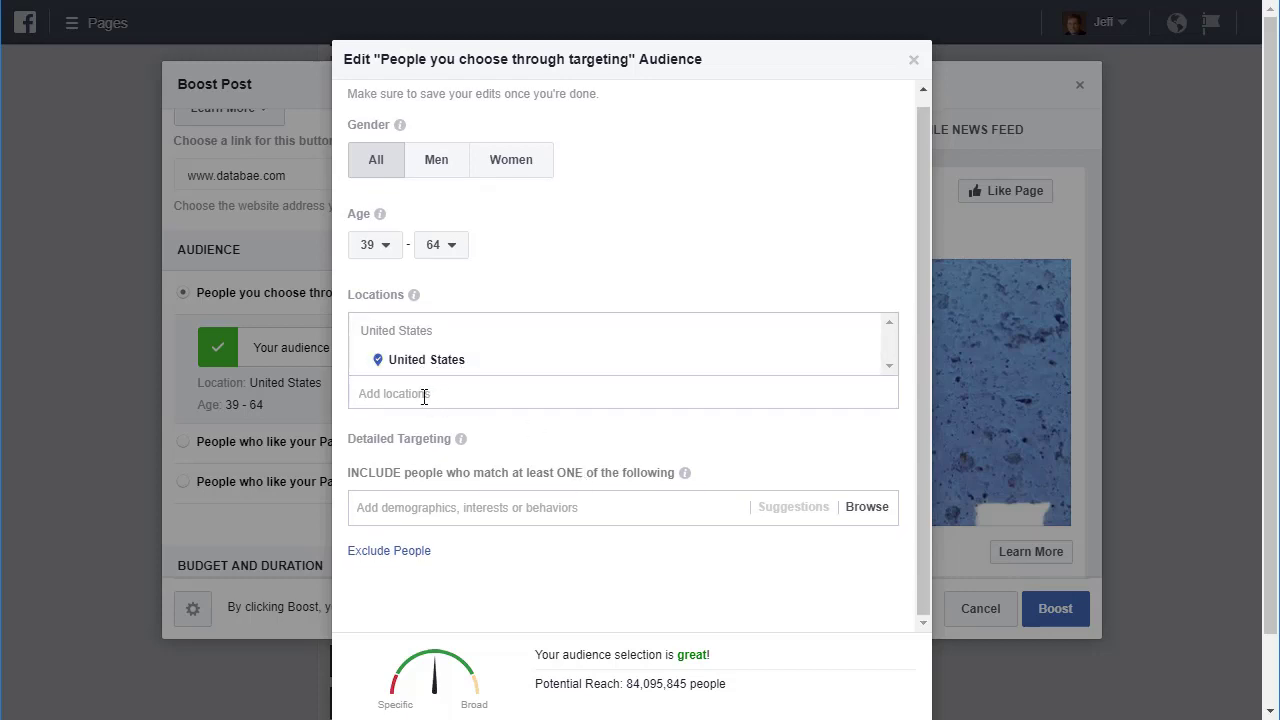
scroll(674, 278, "down", 1)
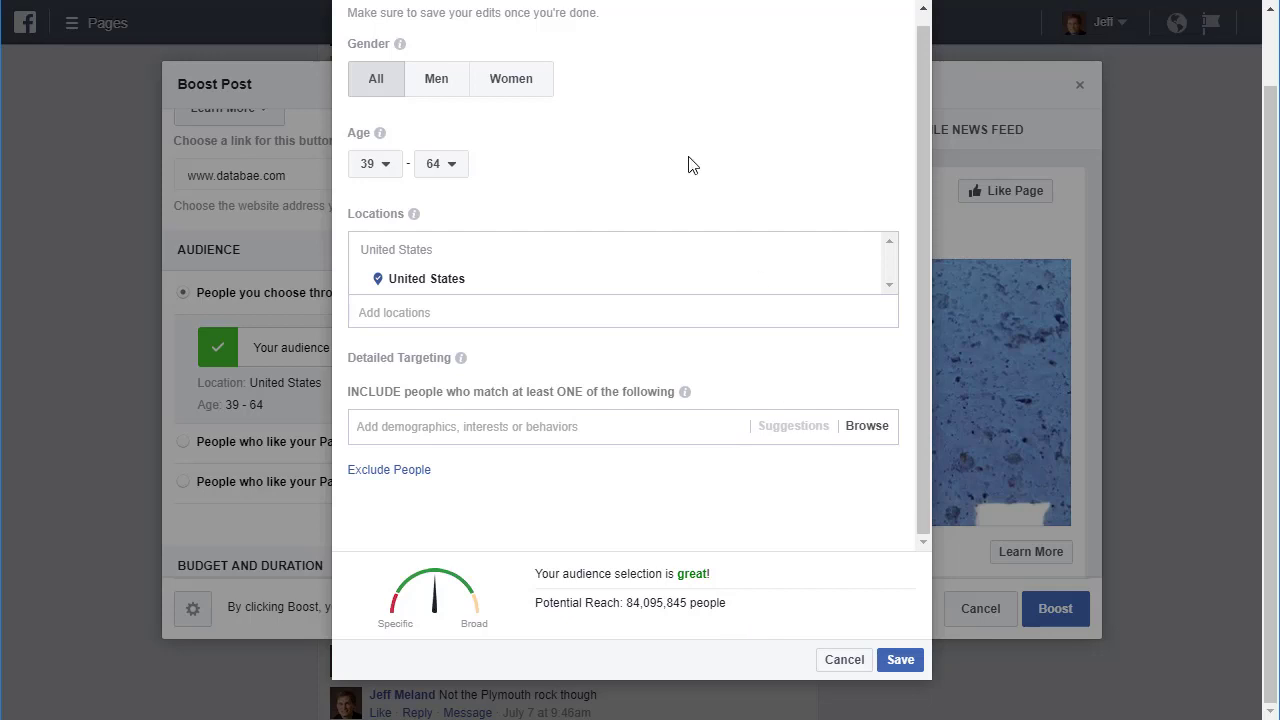
scroll(697, 163, "up", 1)
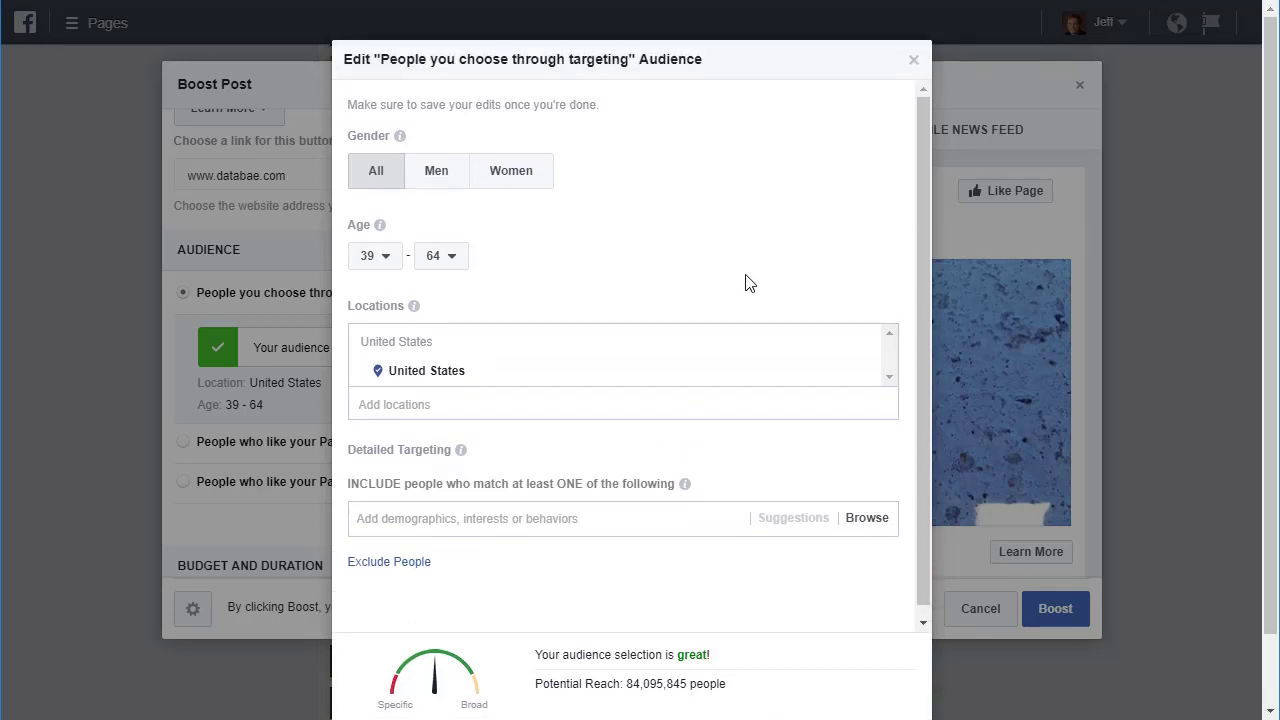
scroll(763, 259, "down", 1)
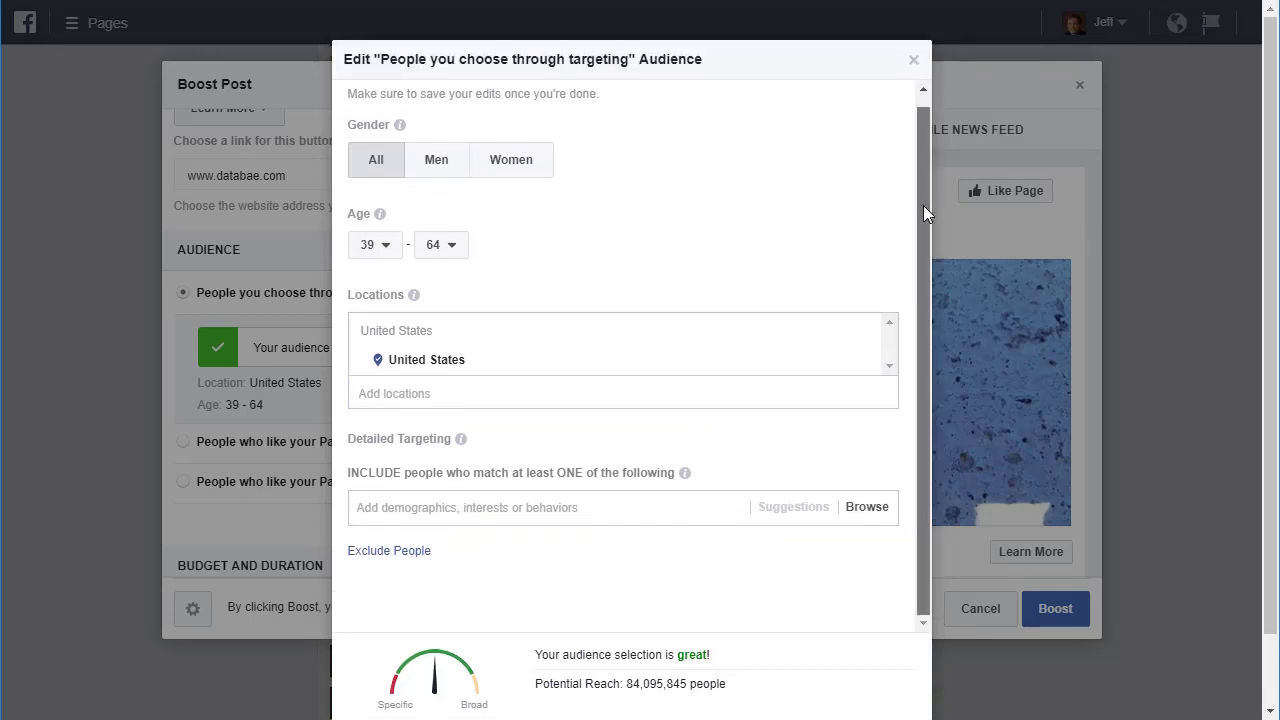
scroll(740, 314, "down", 1)
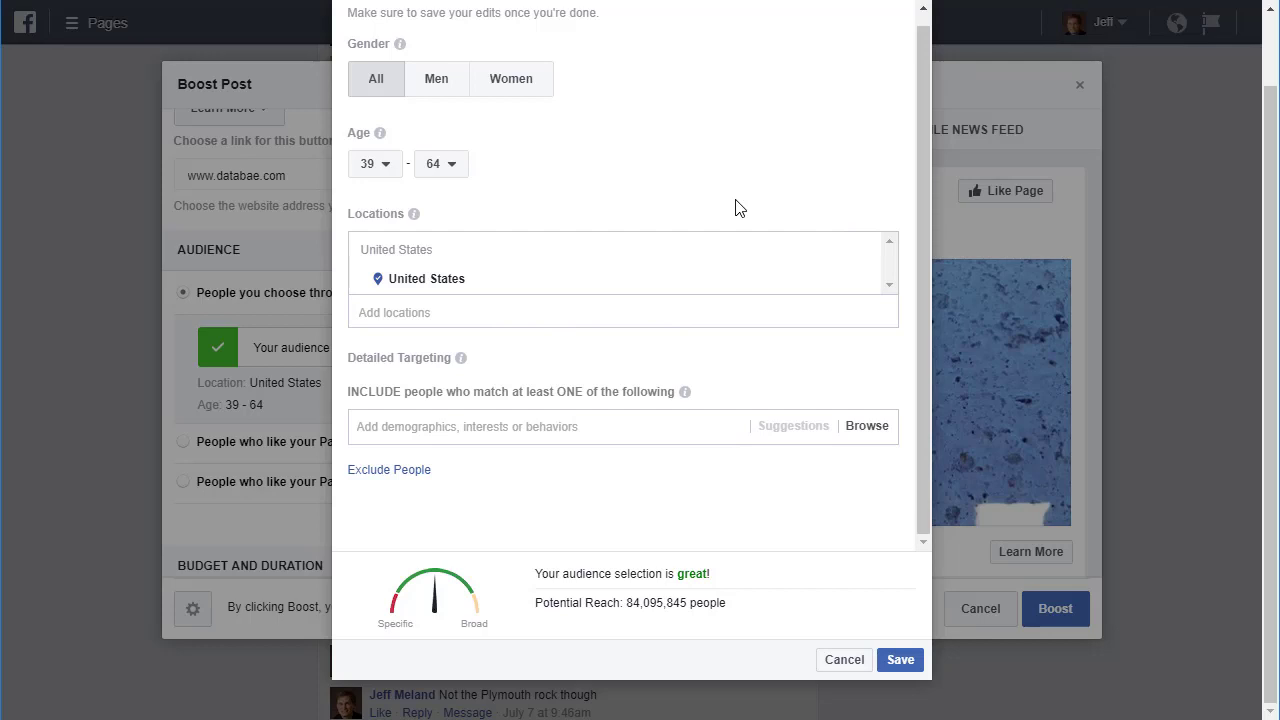
Step: Add the state of Minnesota as a target location for the audience
left_click(441, 313)
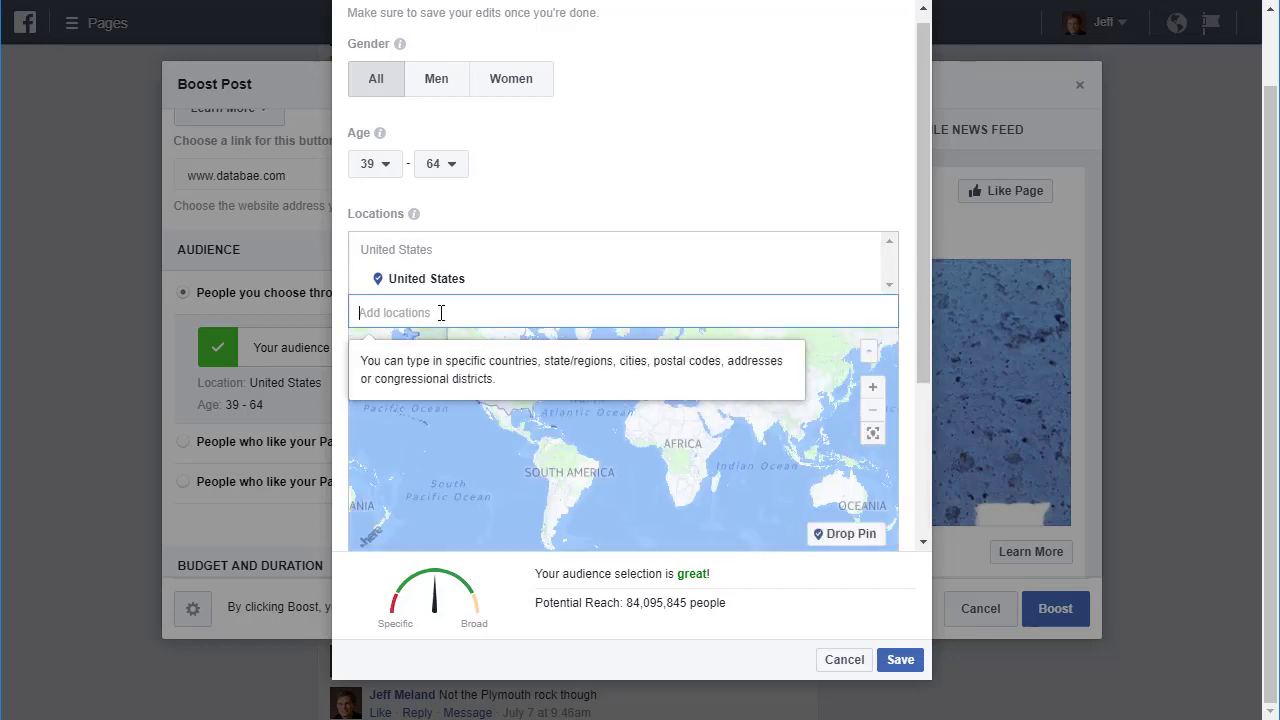
type("min")
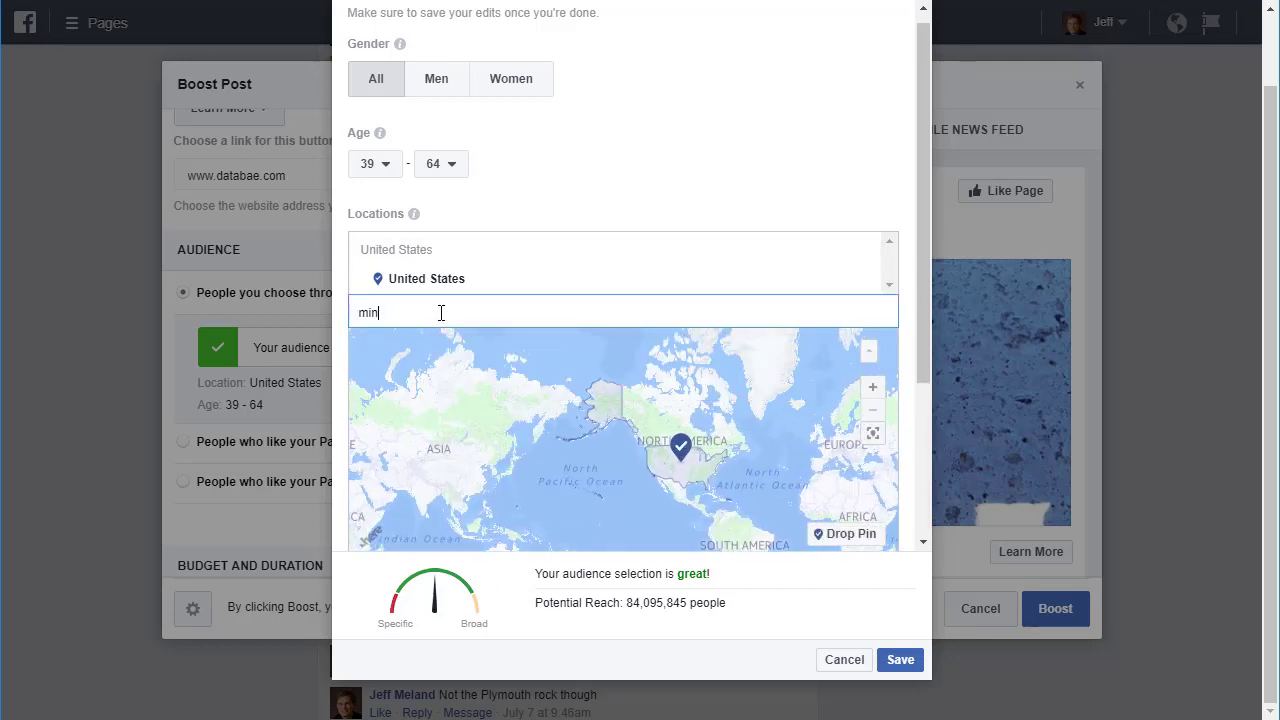
type("nesota")
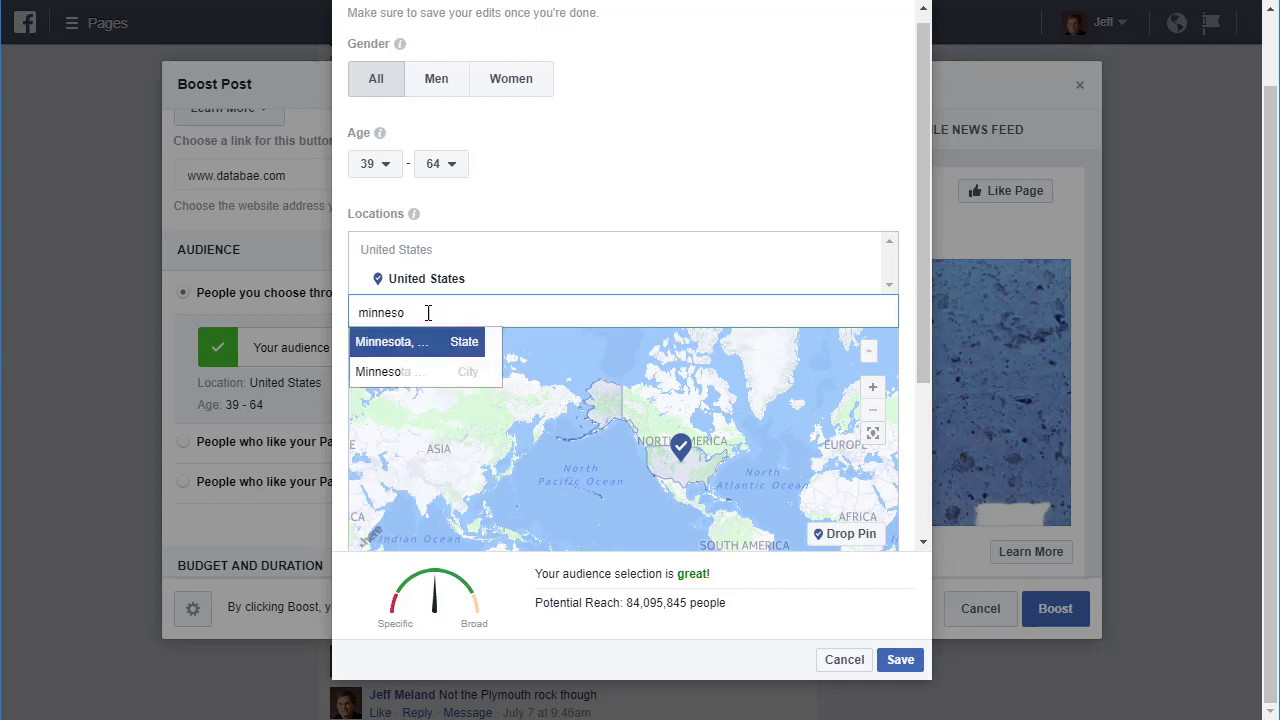
left_click(418, 341)
Step: Add the states of North Dakota and Florida to the audience's target locations
type("no")
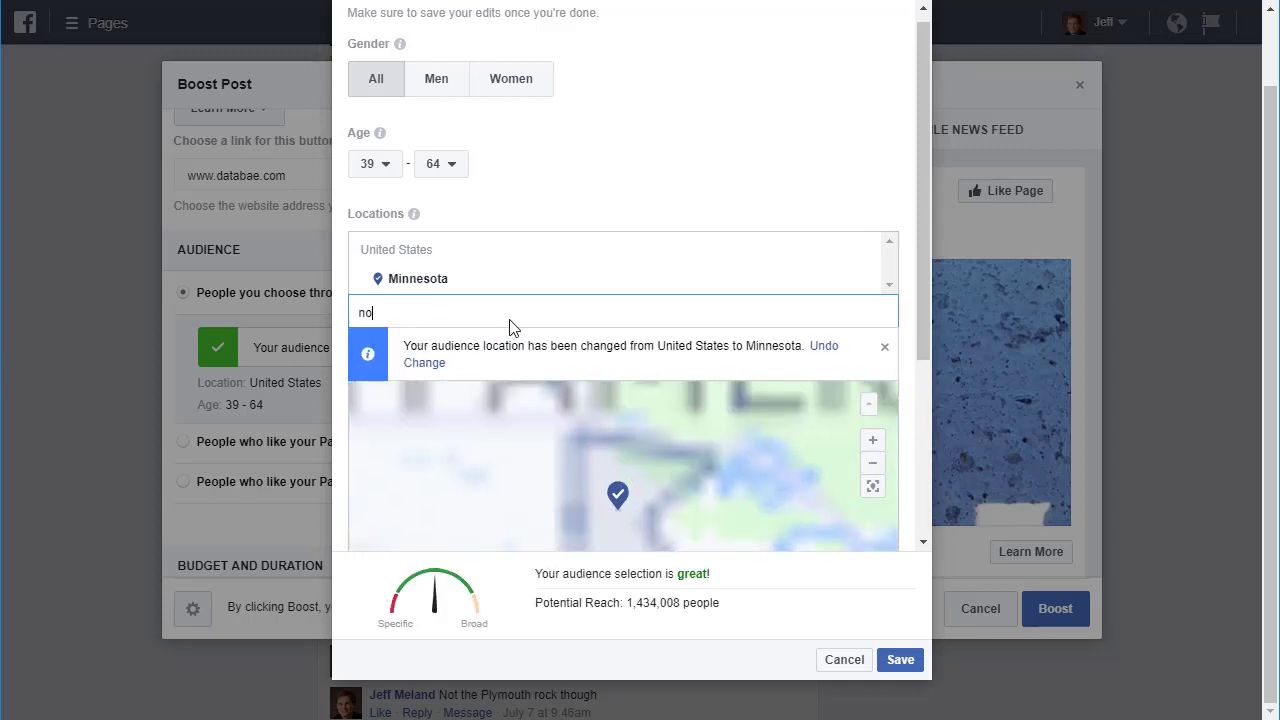
type("rth d")
key("BackSpace")
type("d")
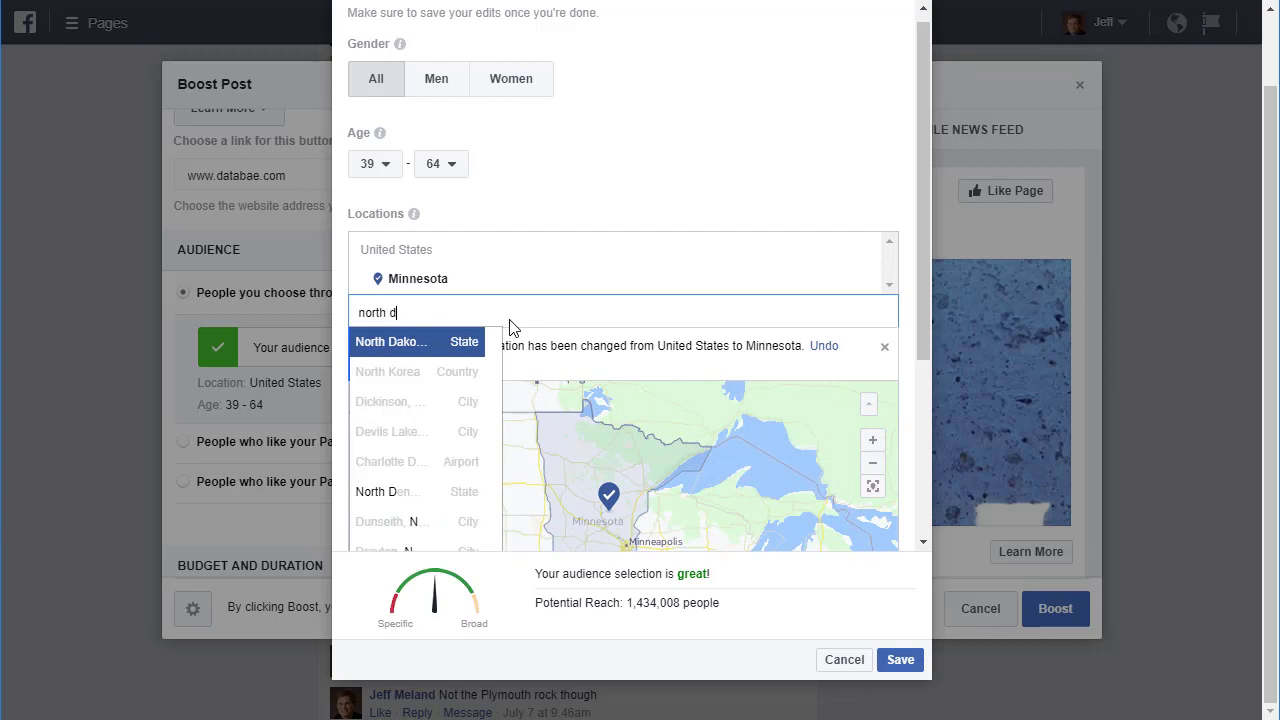
left_click(452, 341)
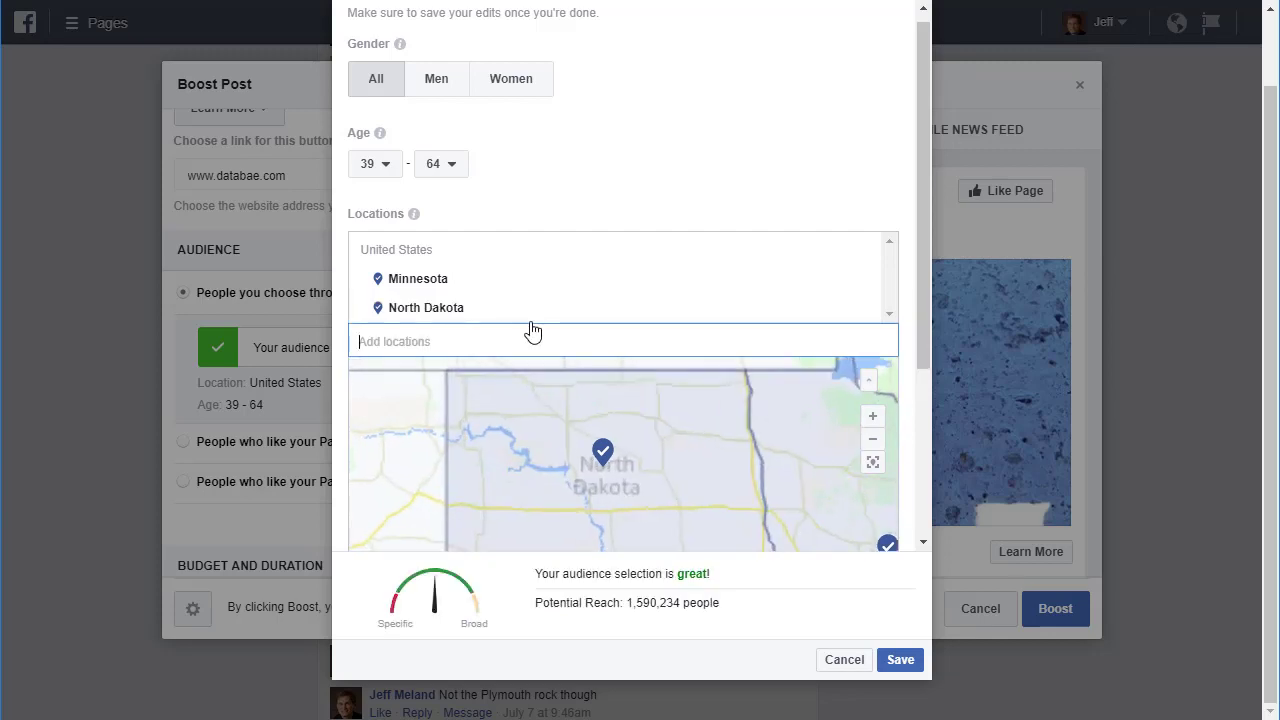
type("florida")
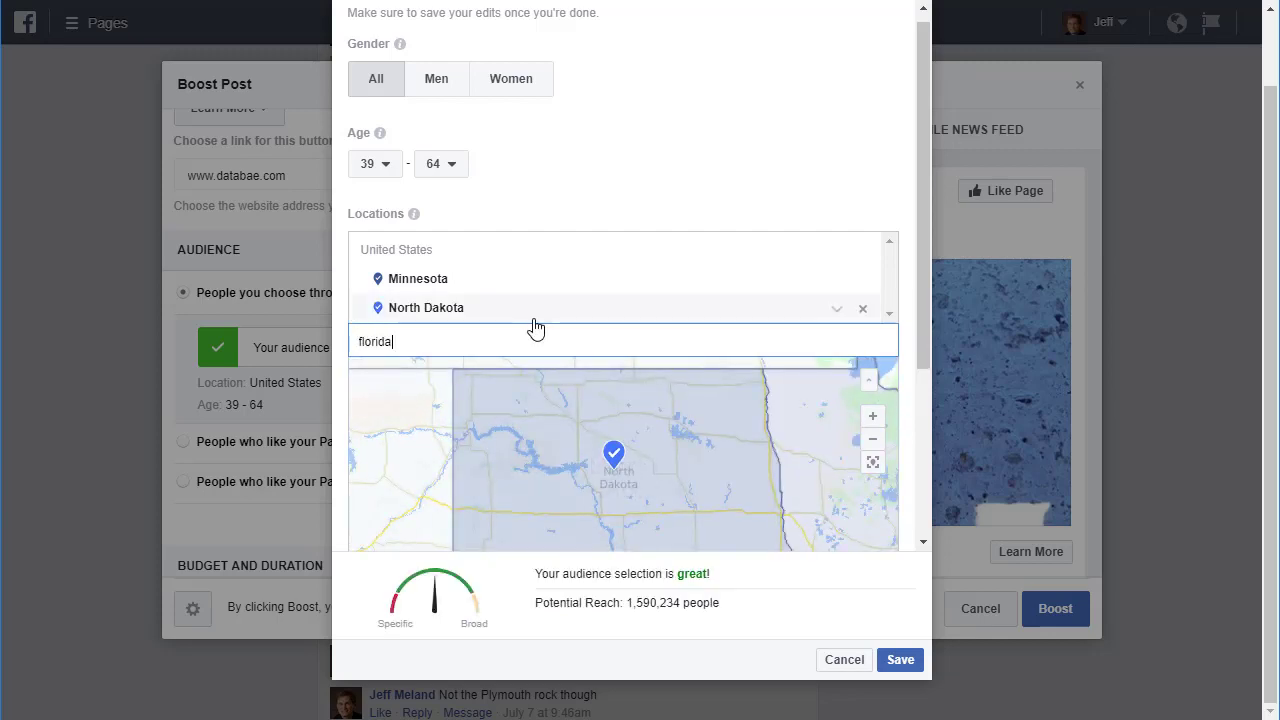
left_click(384, 376)
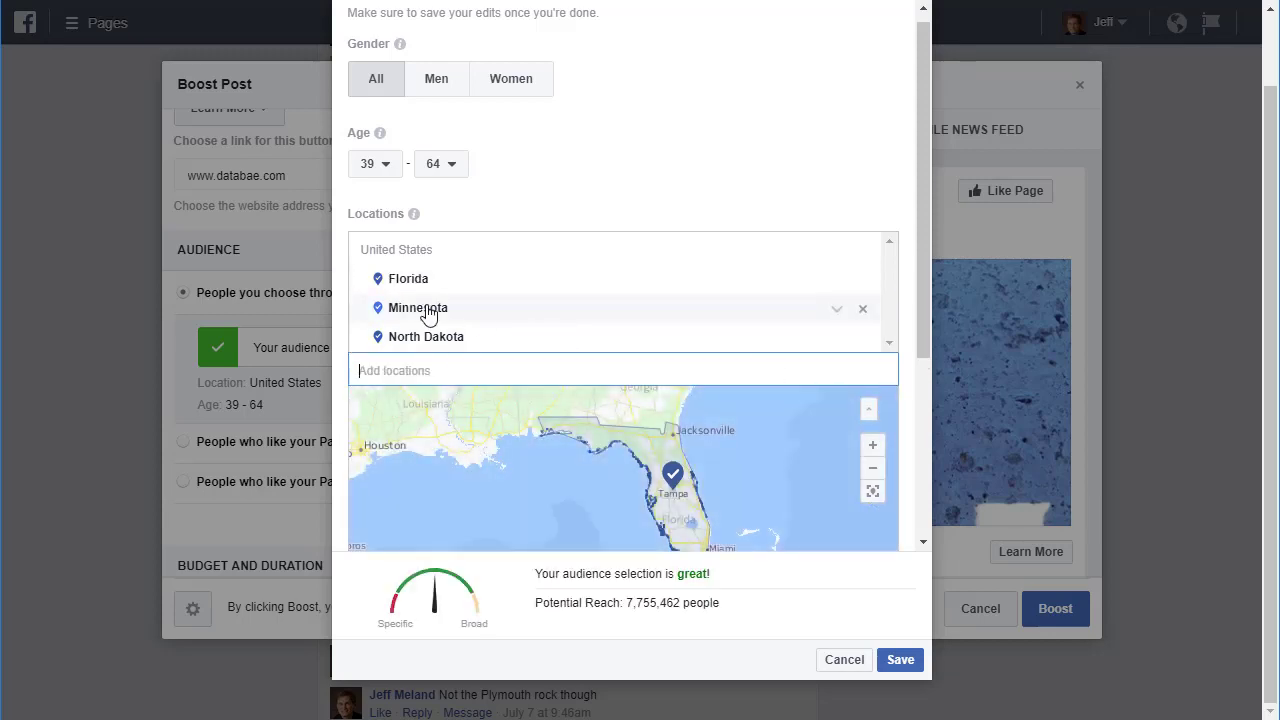
Step: Remove North Dakota, Minnesota and Florida from the audience's target locations
left_click(863, 338)
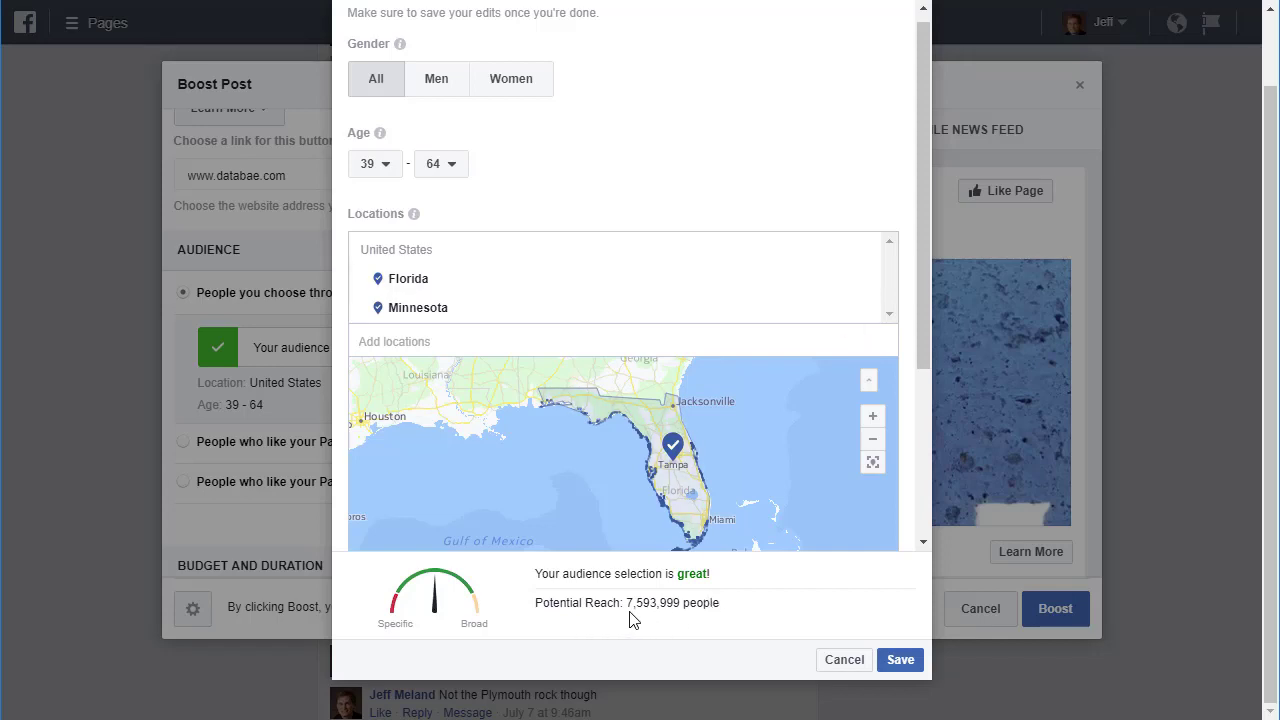
mouse_move(506, 318)
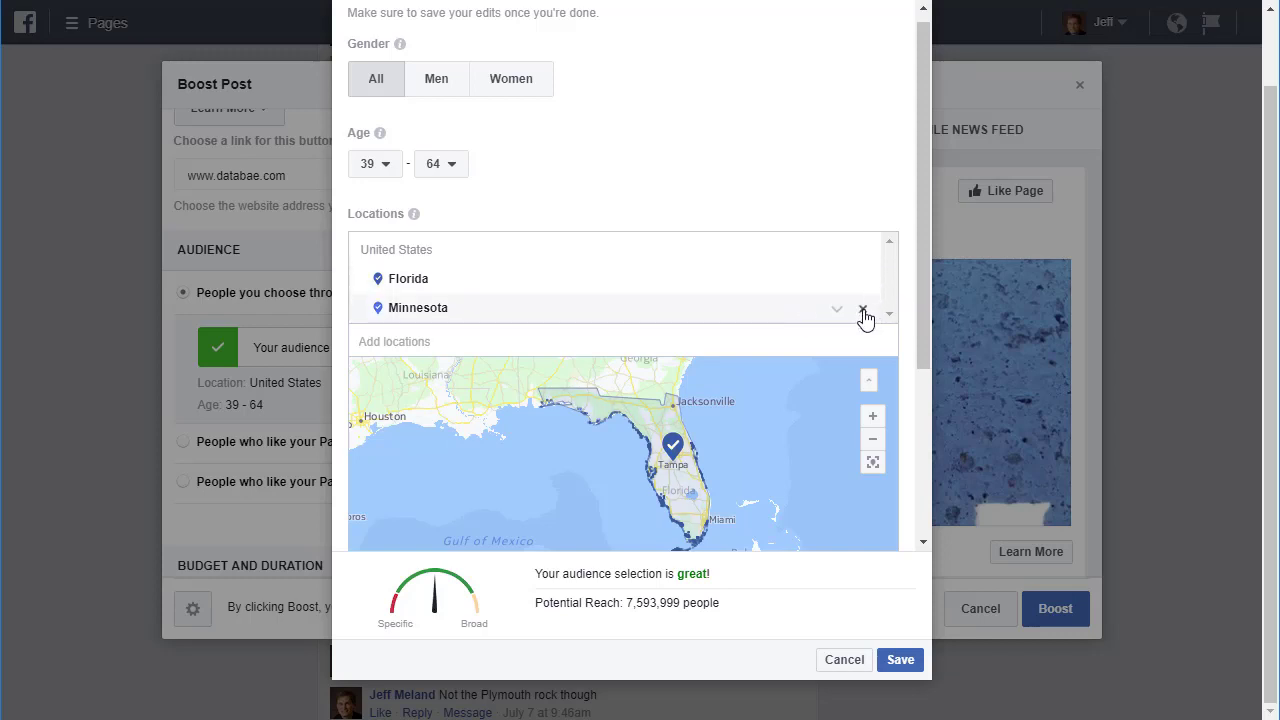
left_click(863, 311)
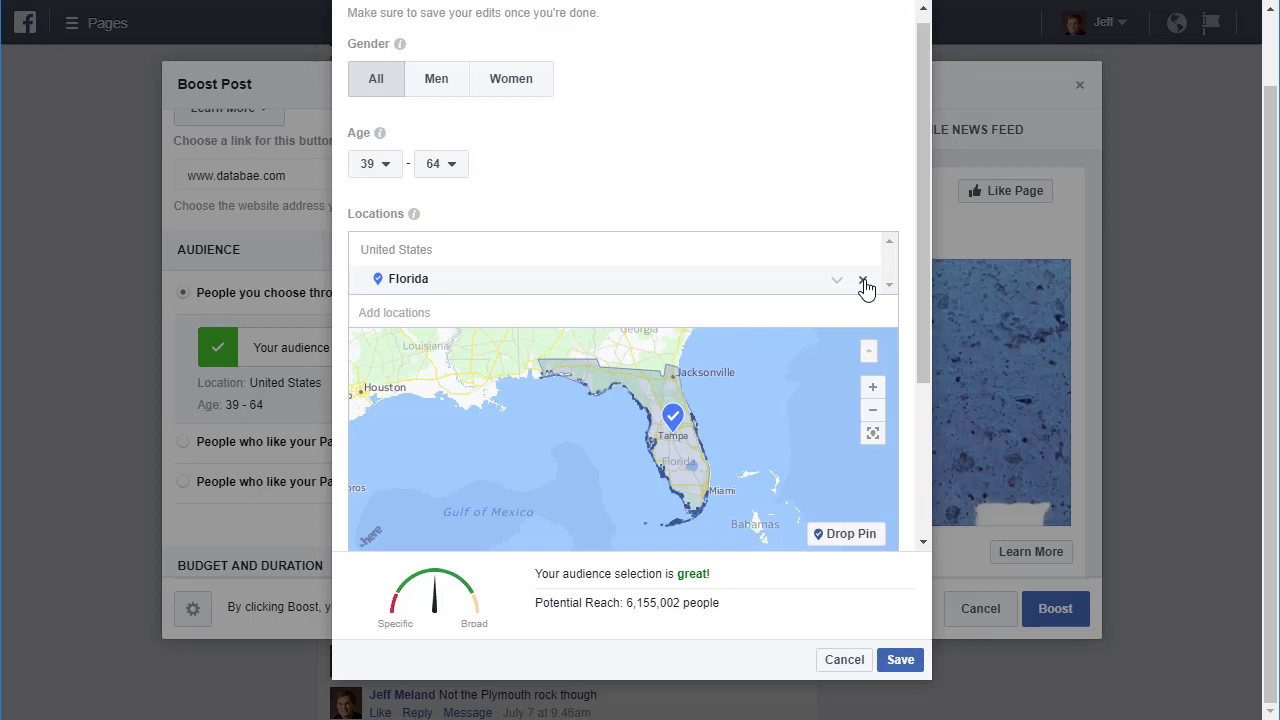
left_click(863, 283)
Step: Add the city of Alexandria, Minnesota as the audience's target location
left_click(495, 252)
type("alexandr")
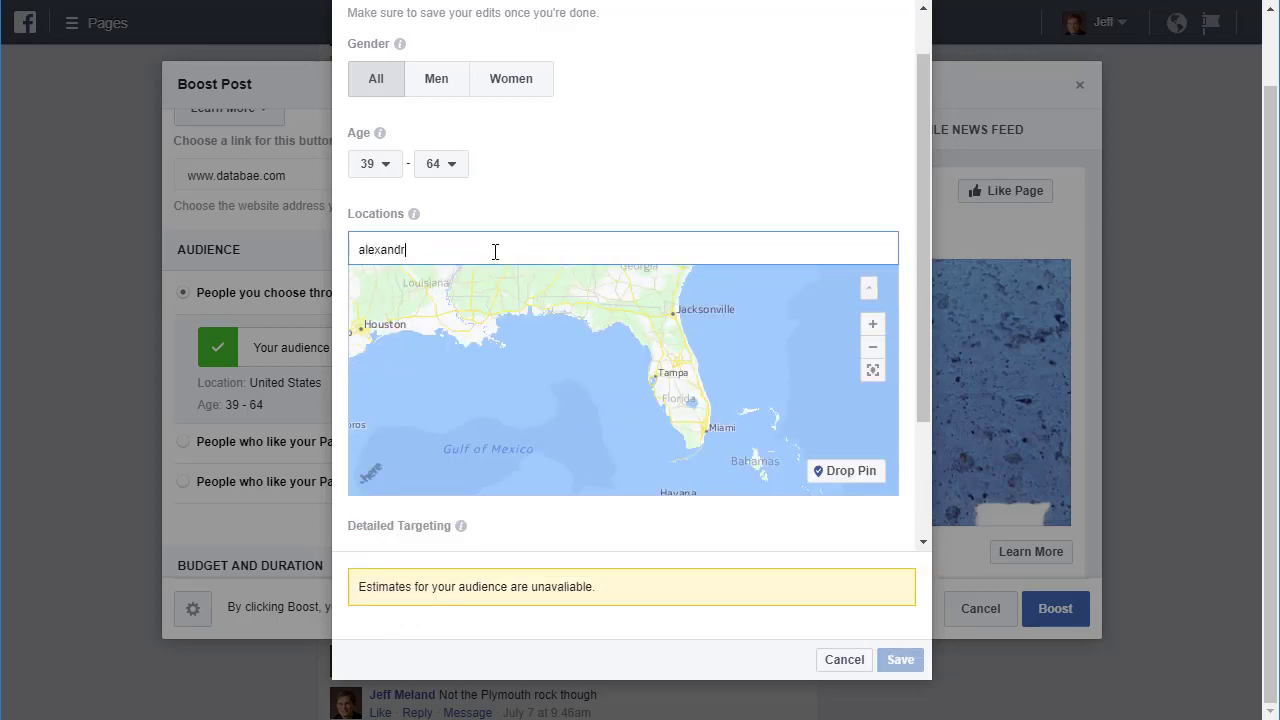
type(", mn")
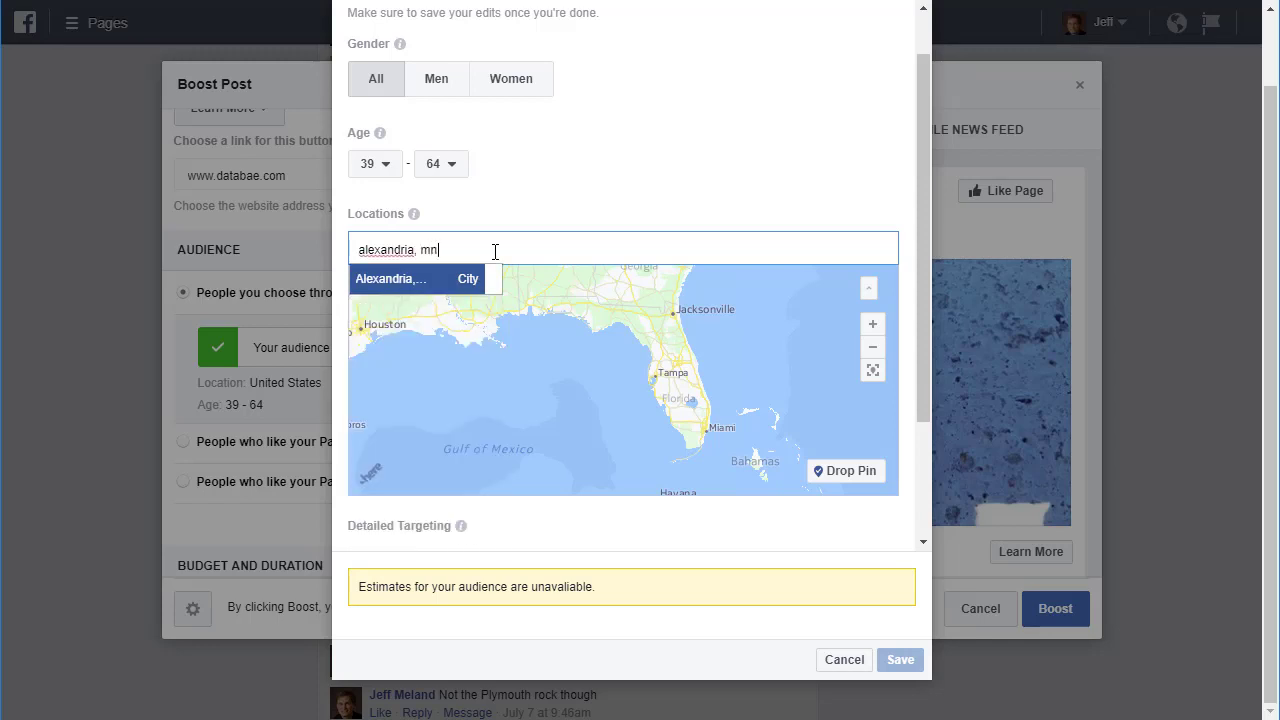
left_click(422, 285)
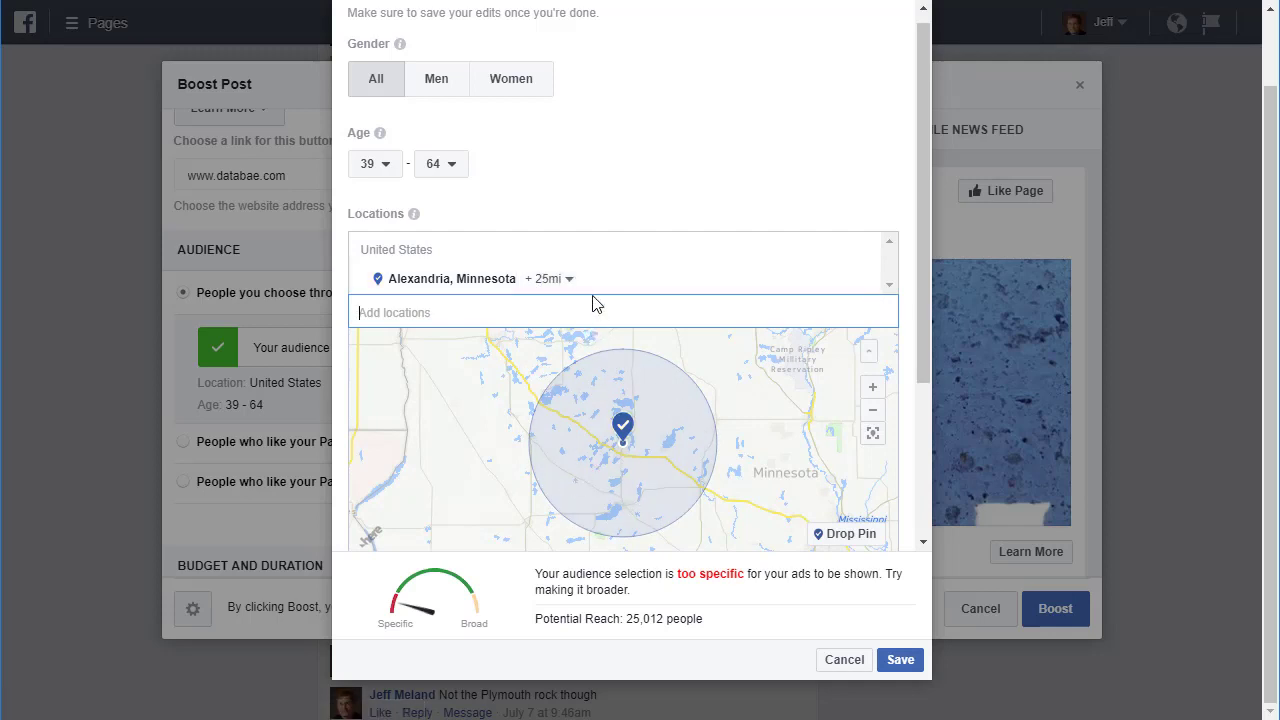
Step: Set the targeting radius around Alexandria, Minnesota to 50 miles
left_click(569, 283)
left_click(569, 283)
left_click_drag(524, 371, 563, 372)
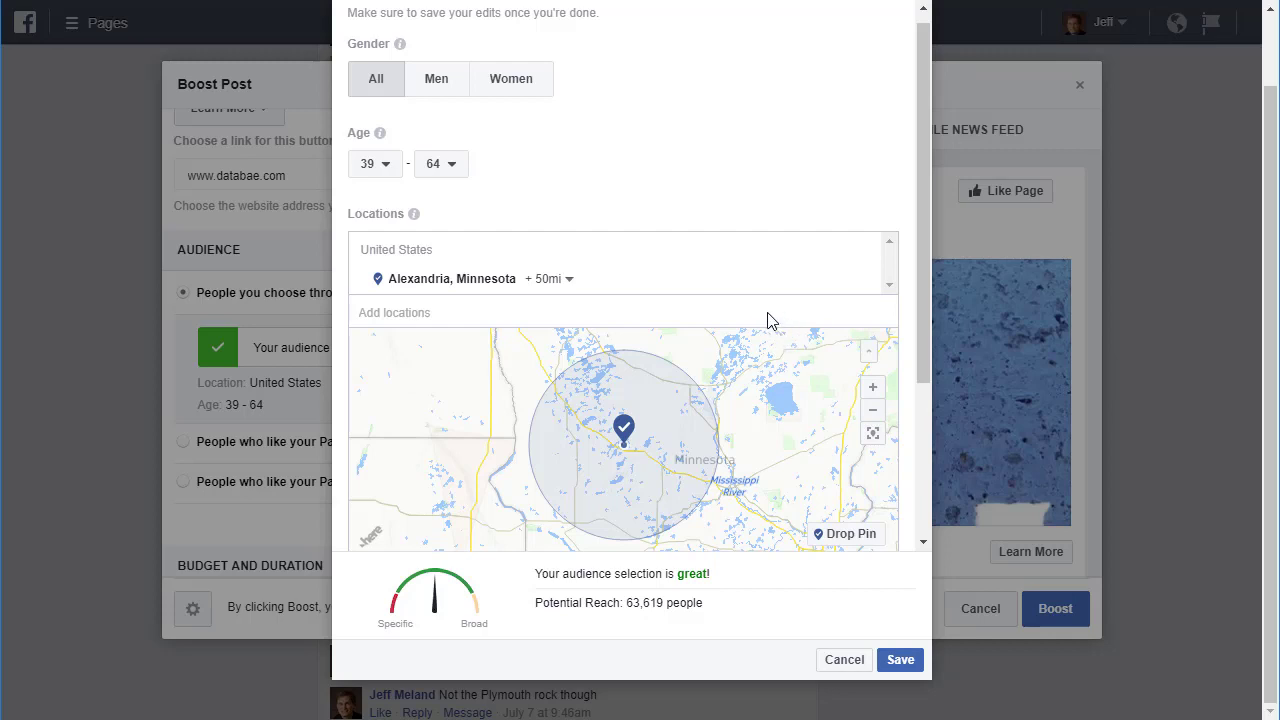
Step: Include people with the interest Fisherman in the audience's detailed targeting
scroll(700, 257, "down", 2)
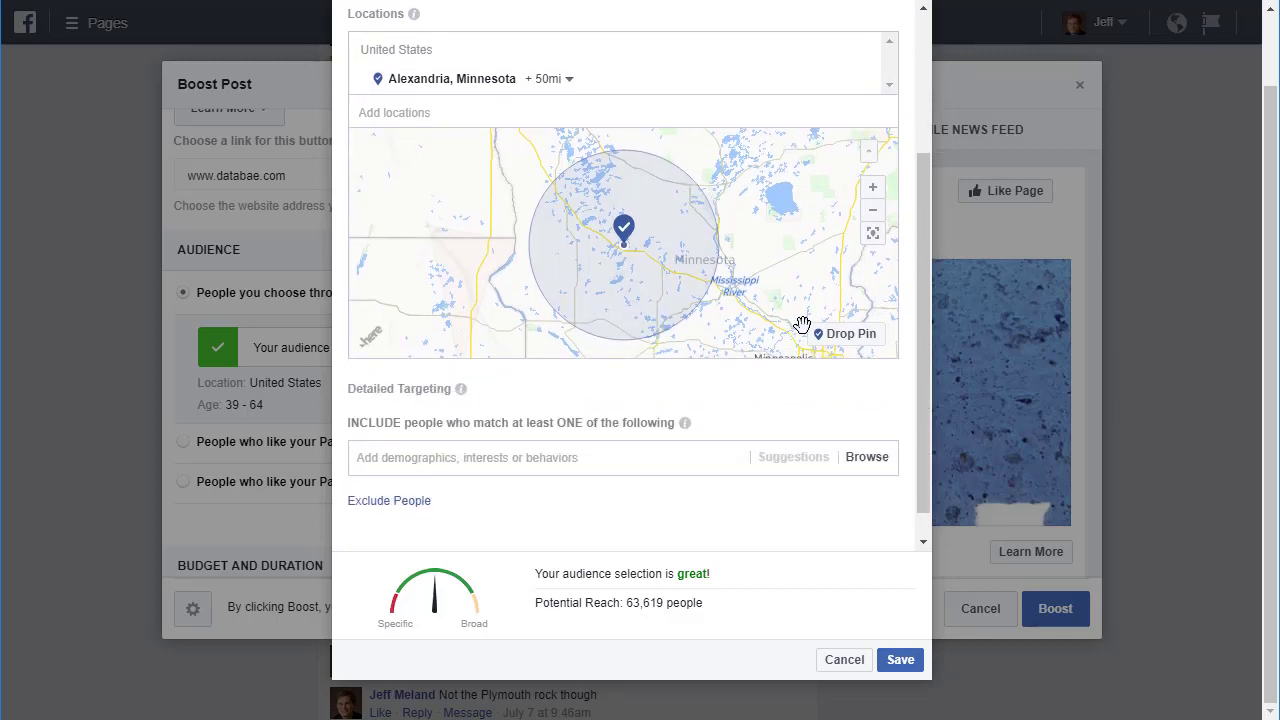
scroll(720, 391, "up", 2)
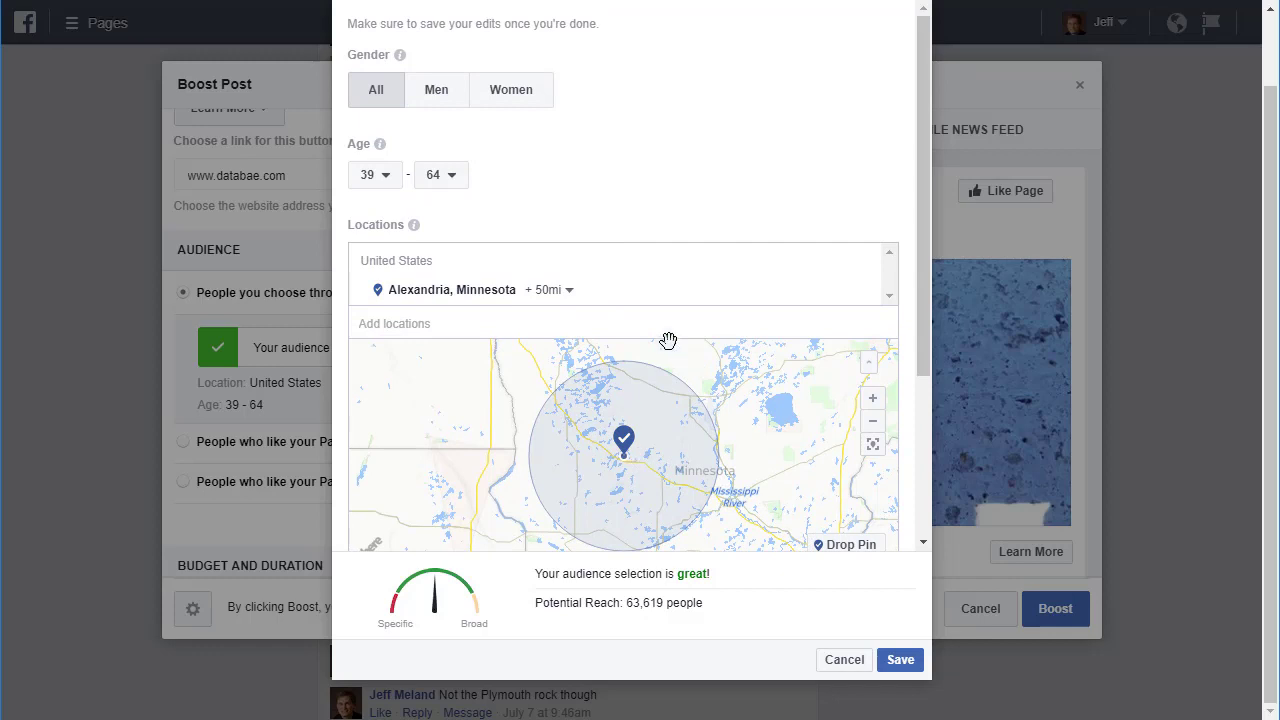
scroll(668, 340, "down", 2)
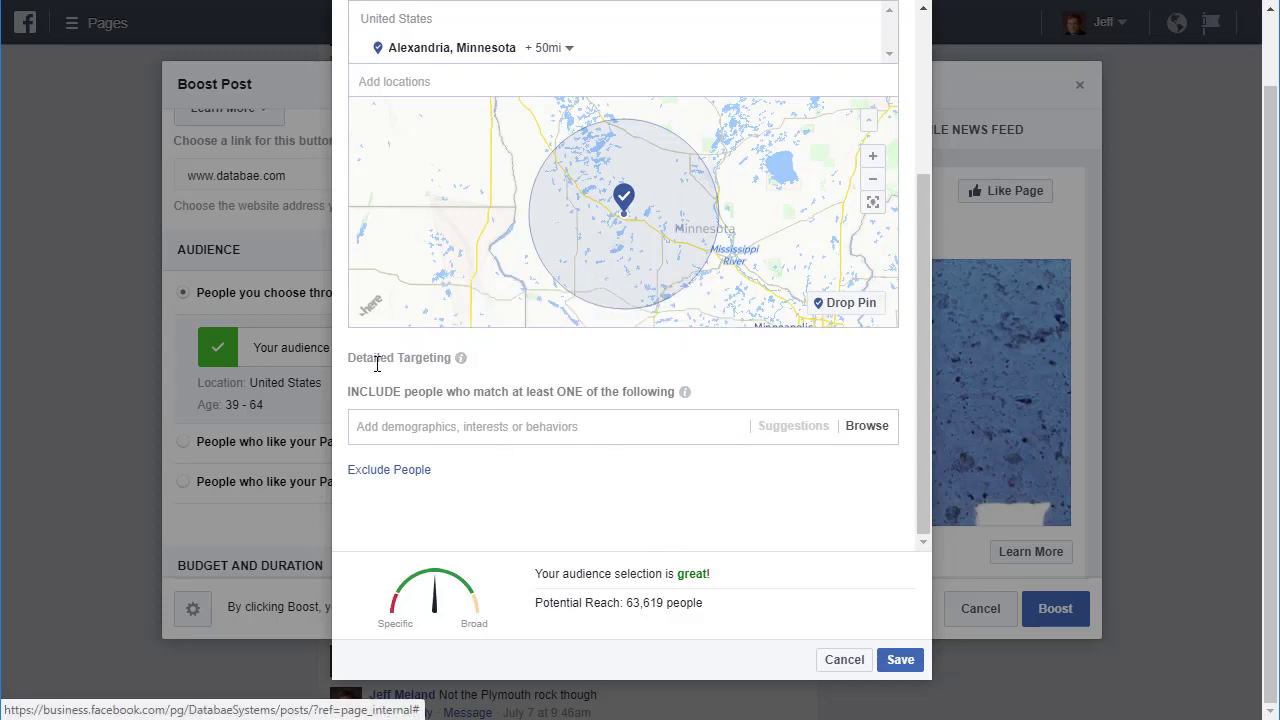
left_click(448, 430)
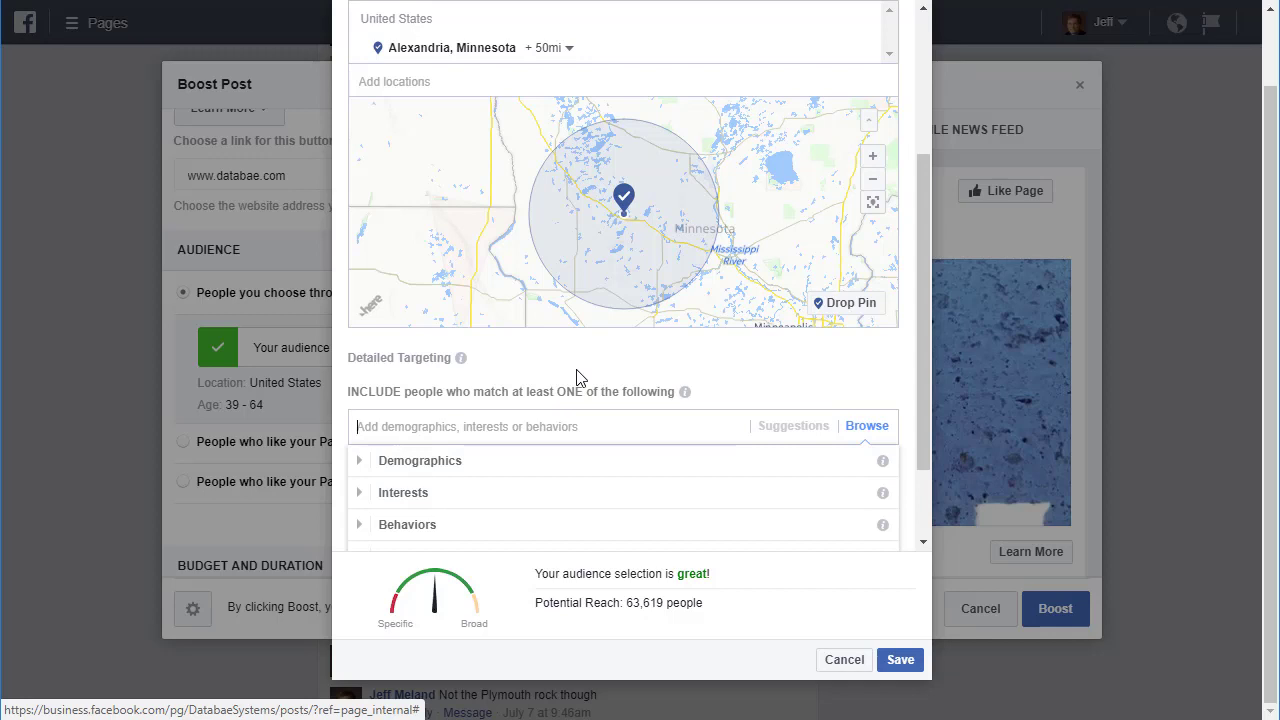
type("fisher")
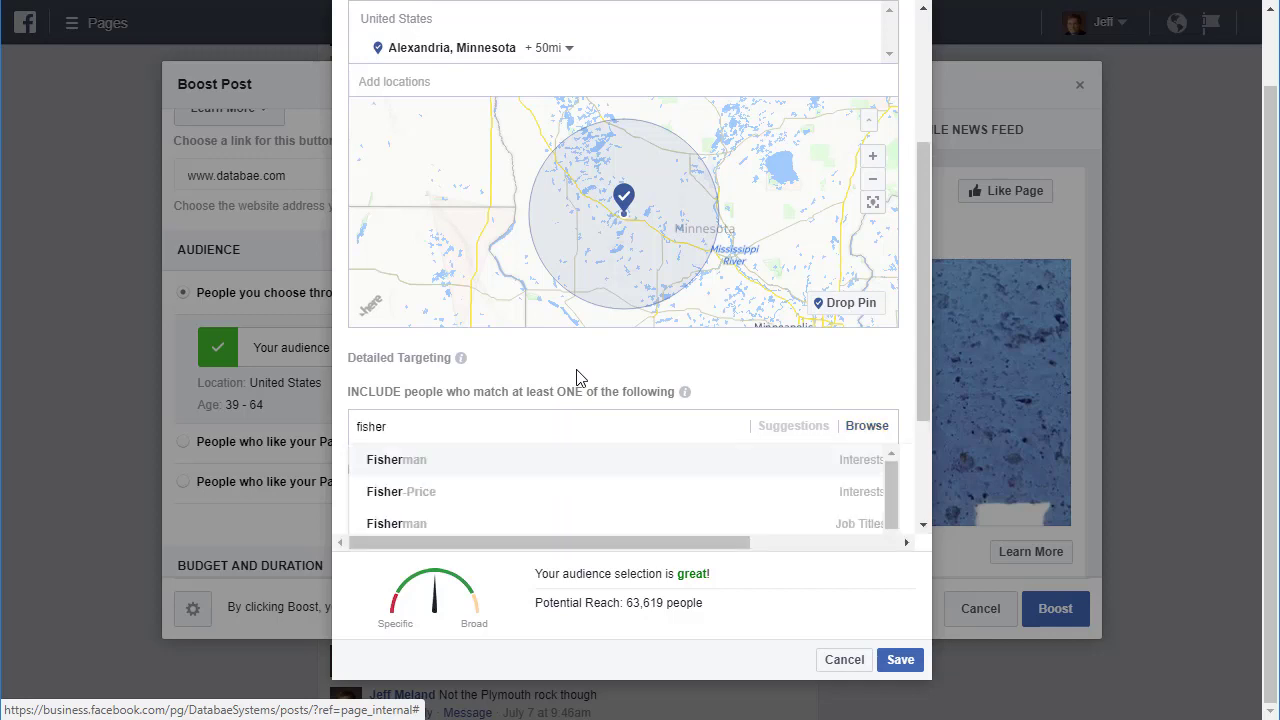
left_click(398, 461)
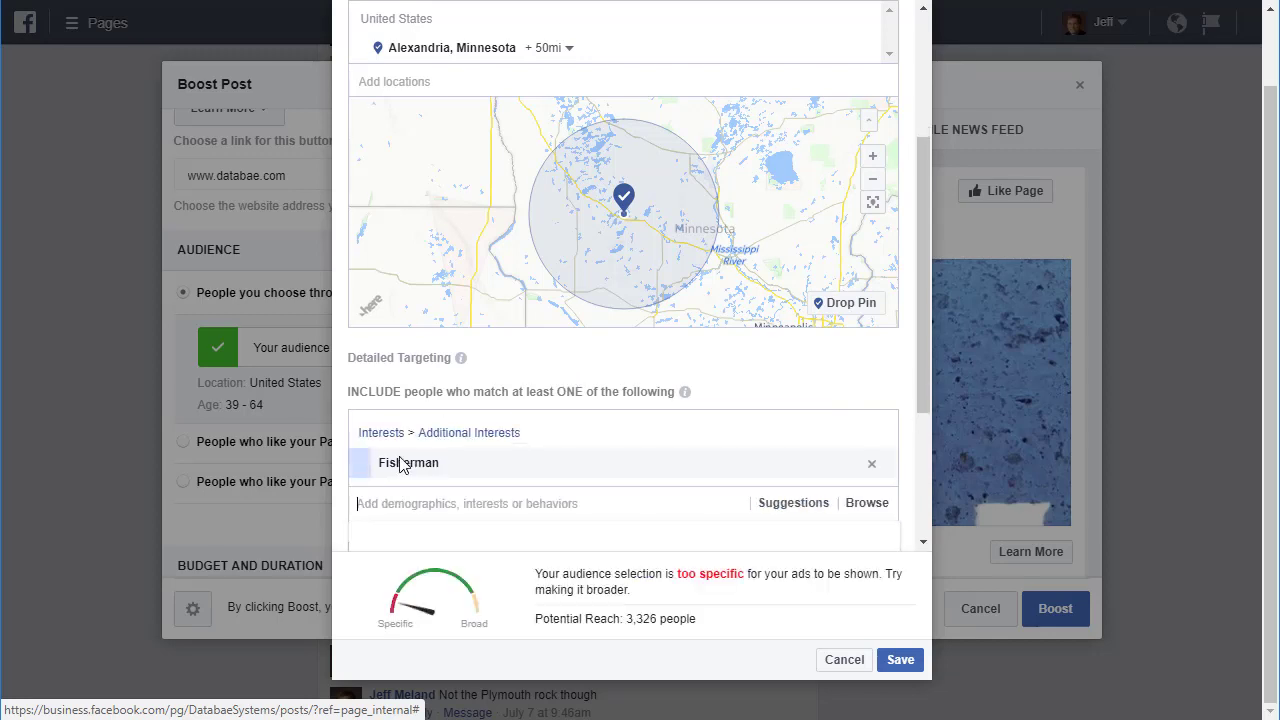
mouse_move(433, 480)
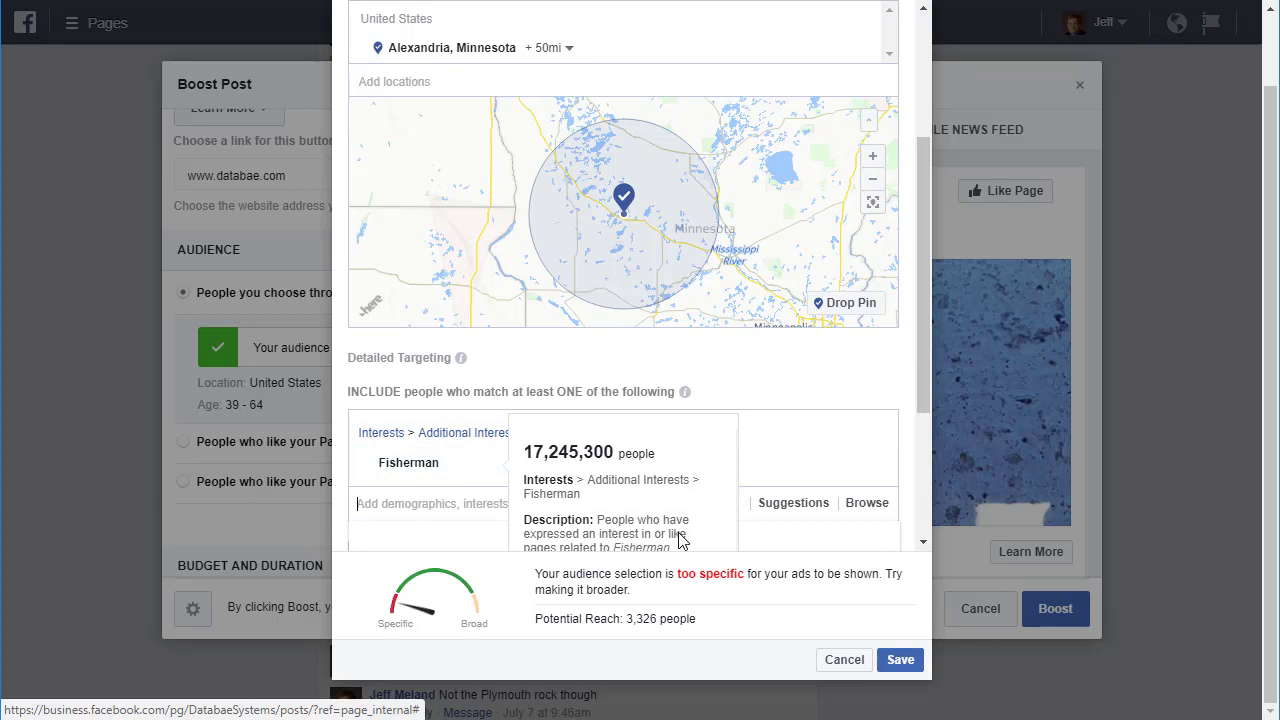
Step: Remove the Fisherman interest from the audience's detailed targeting
scroll(678, 540, "down", 1)
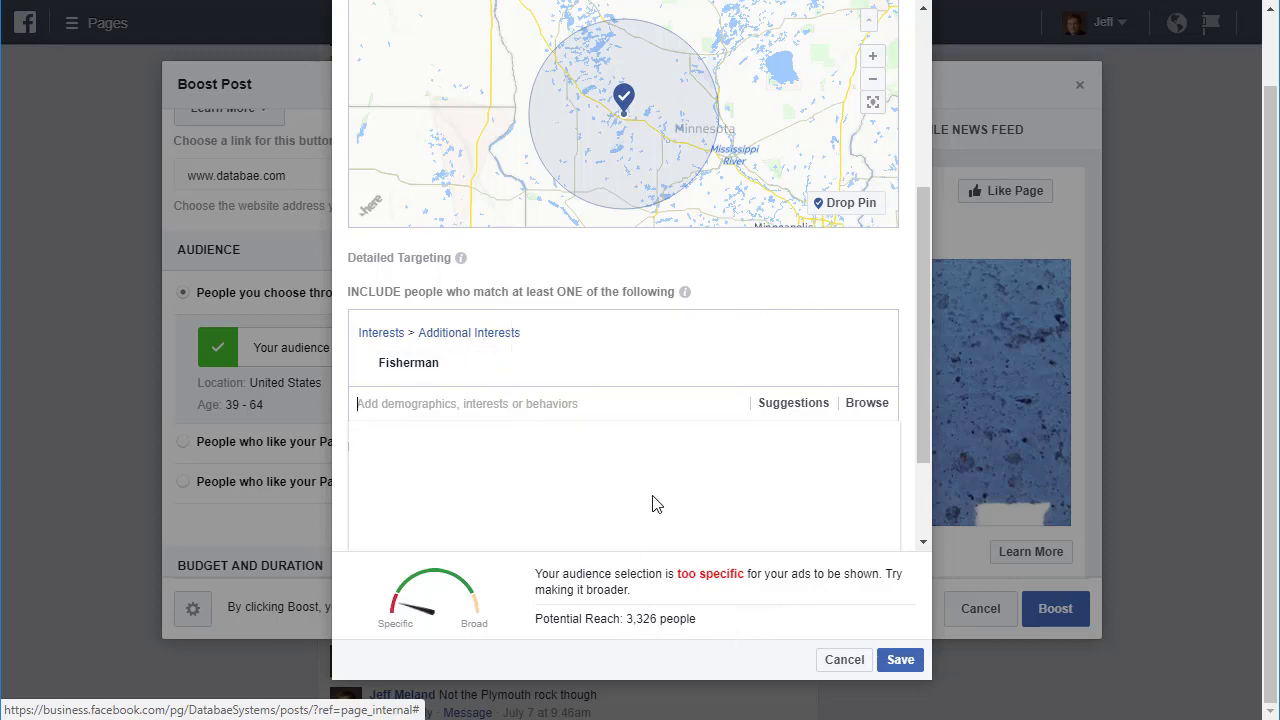
scroll(658, 504, "up", 3)
scroll(651, 410, "down", 4)
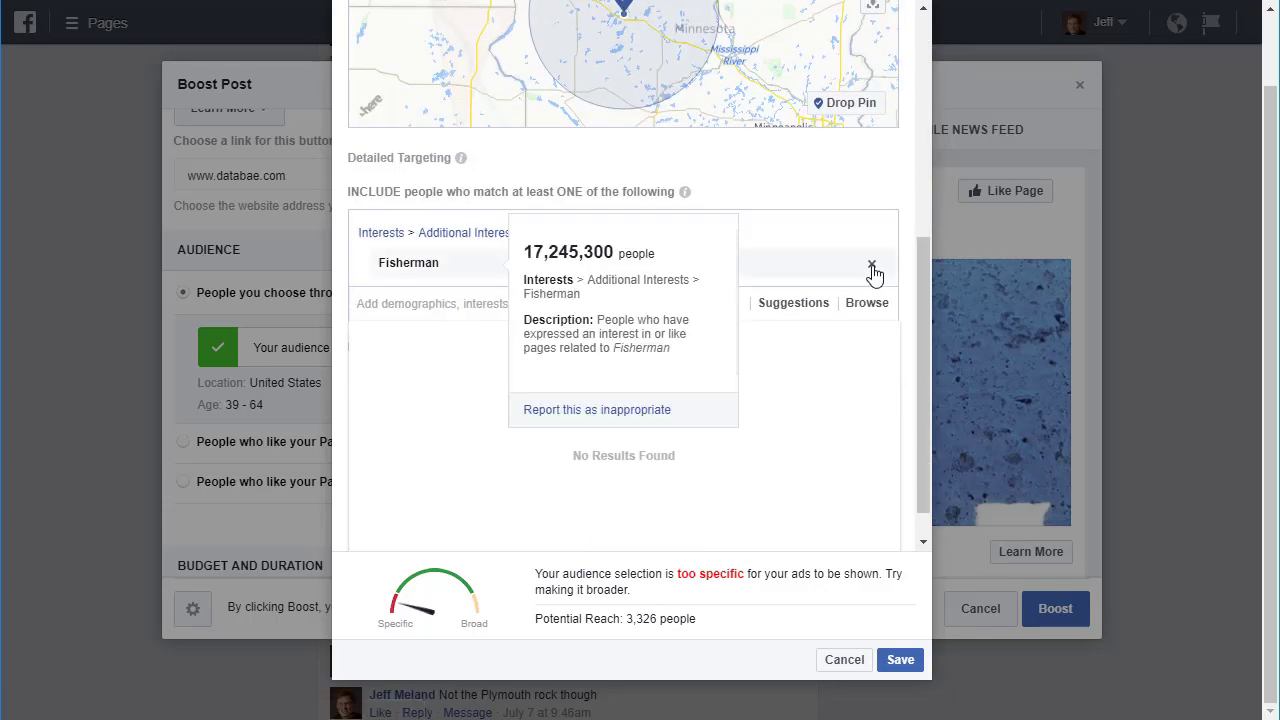
left_click(872, 266)
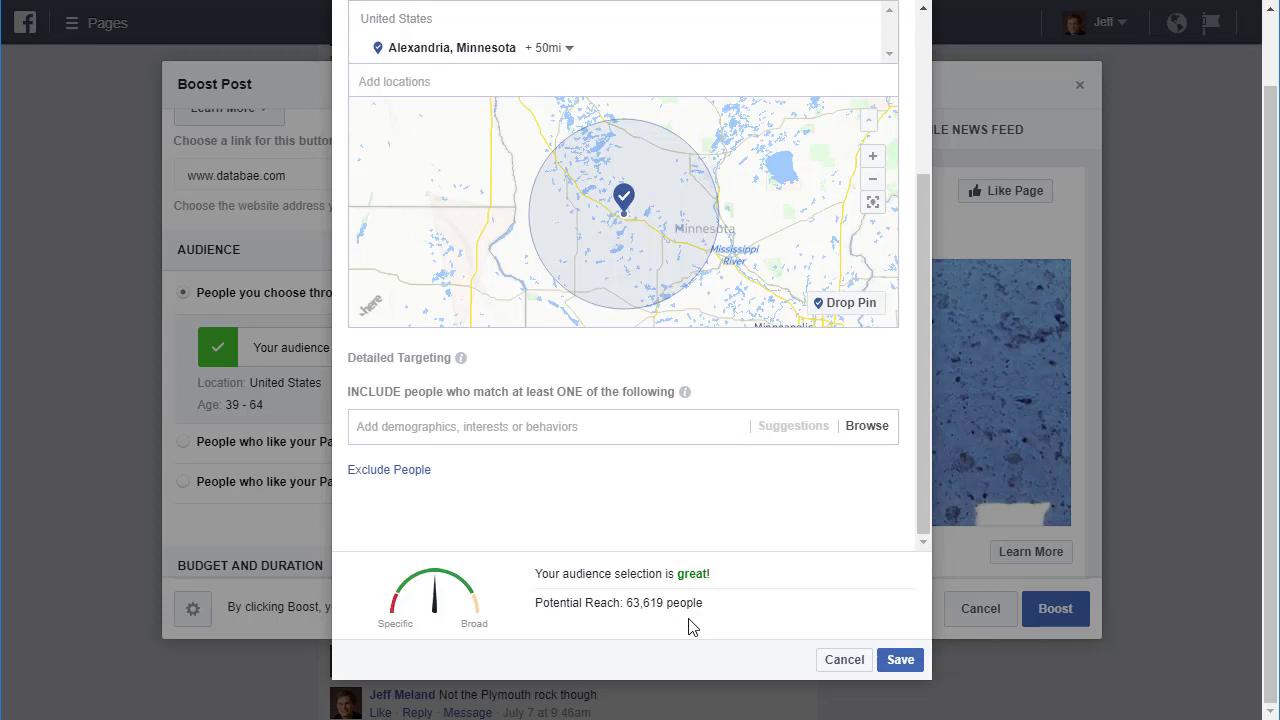
Step: Include people with the interest Shopping in the audience's detailed targeting
scroll(686, 623, "up", 1)
scroll(622, 333, "up", 3)
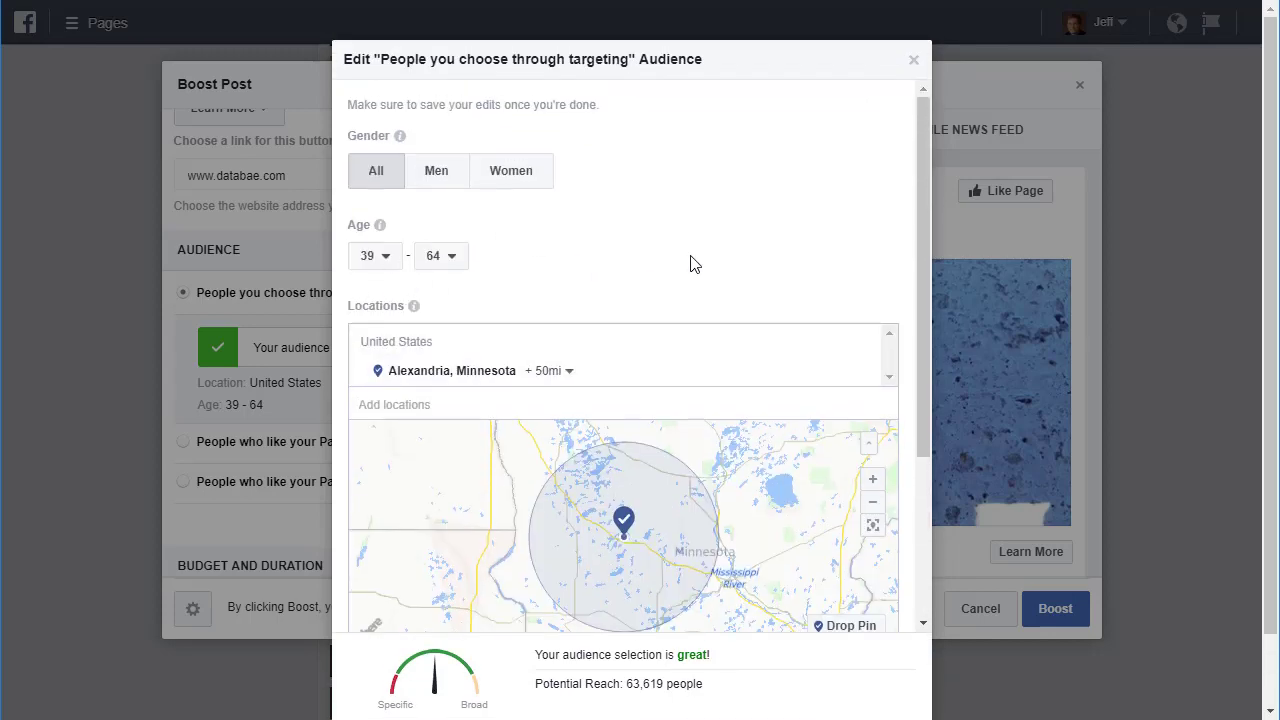
scroll(688, 250, "down", 5)
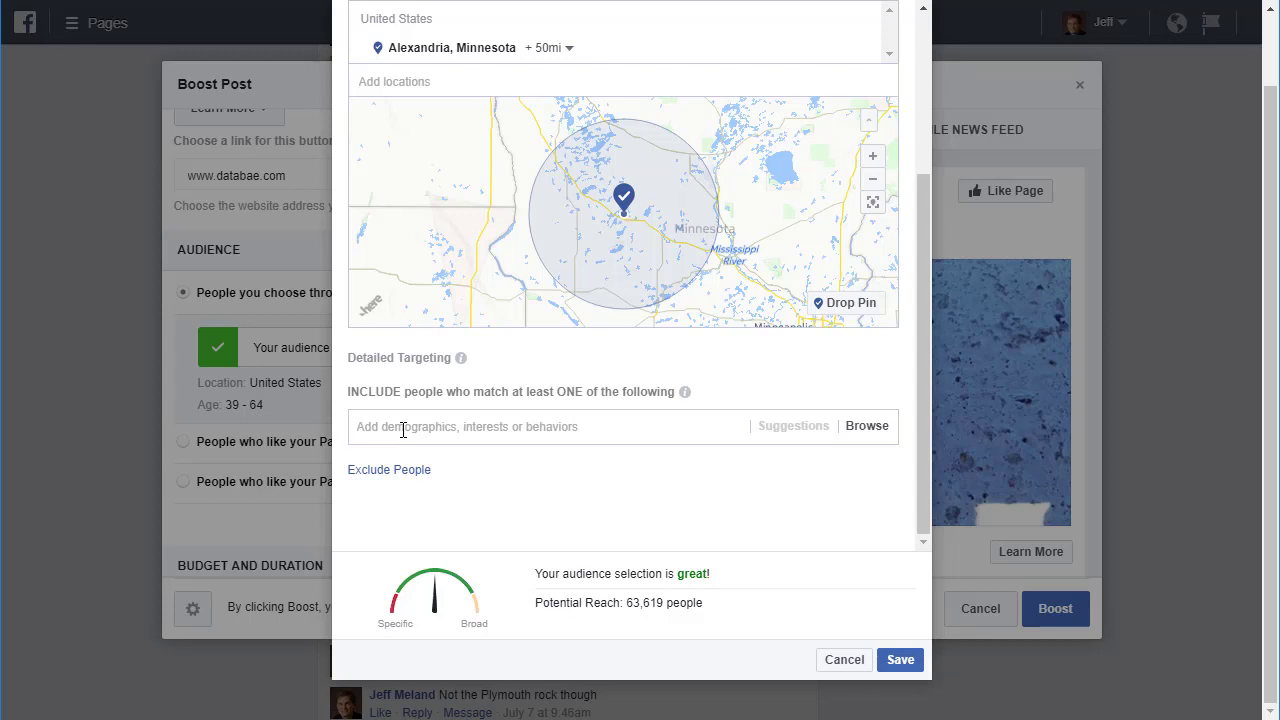
left_click(403, 429)
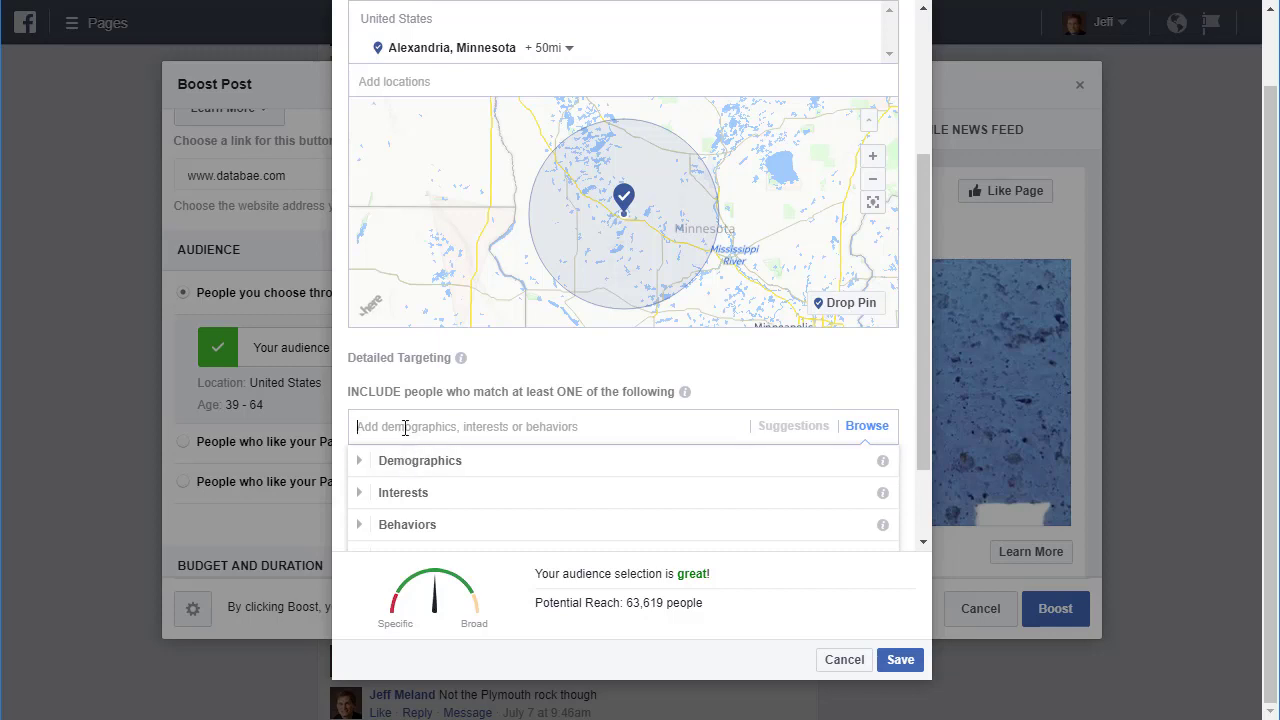
type("shopping")
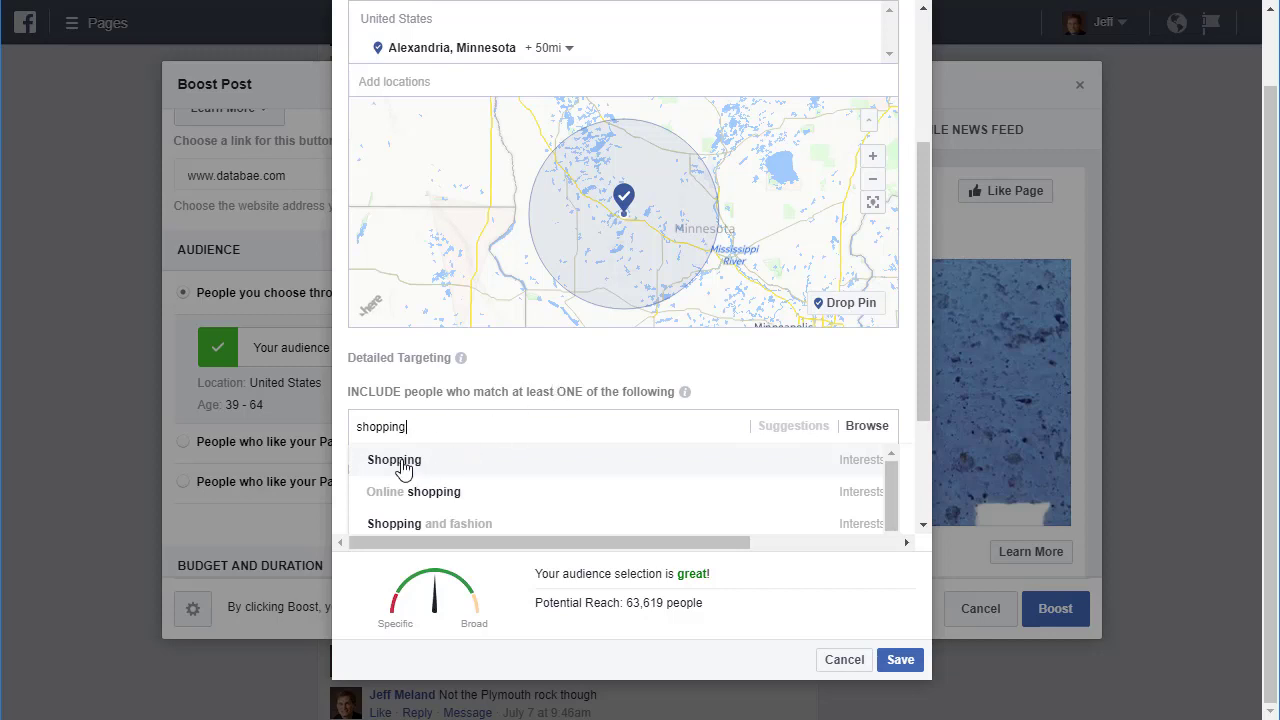
left_click(398, 462)
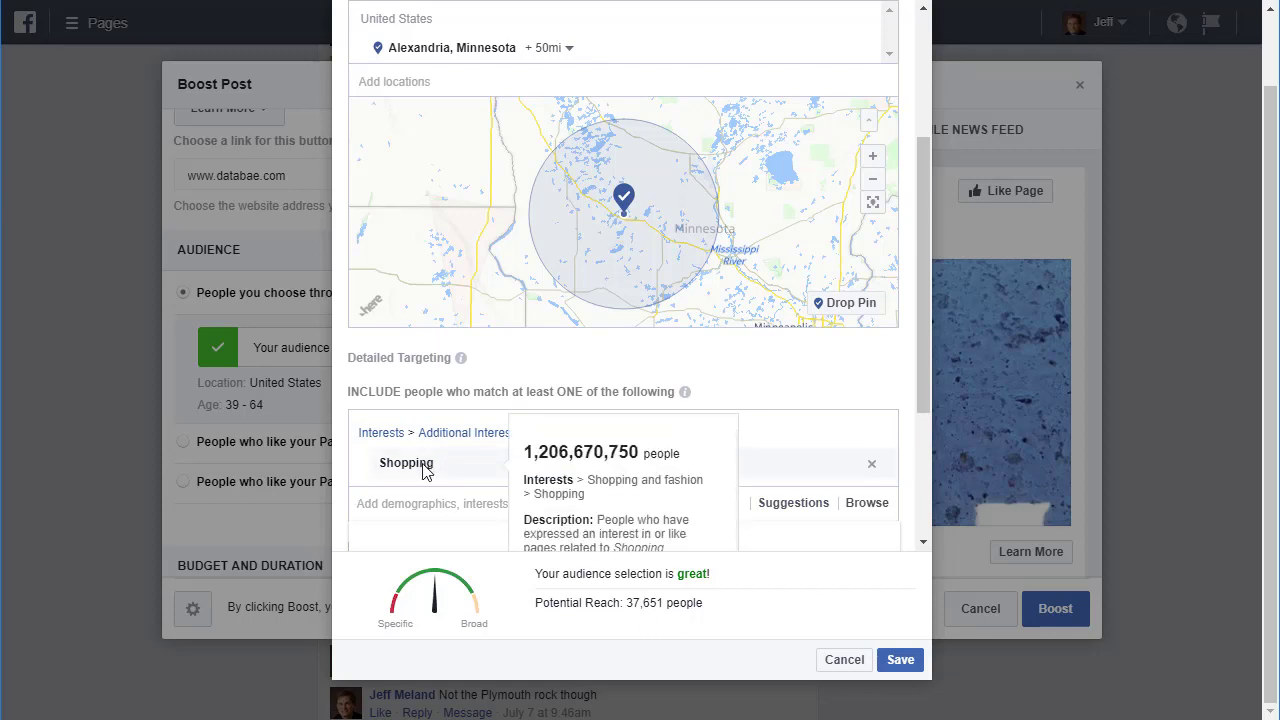
scroll(627, 514, "down", 1)
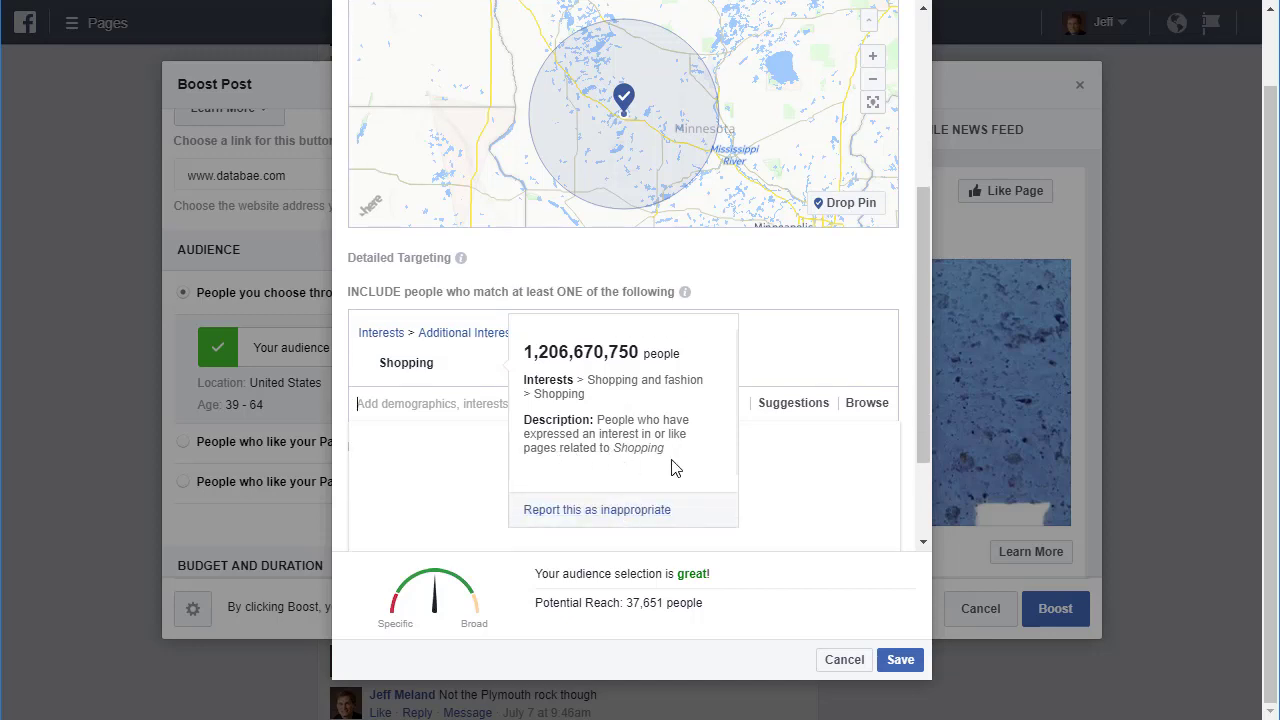
scroll(736, 467, "up", 1)
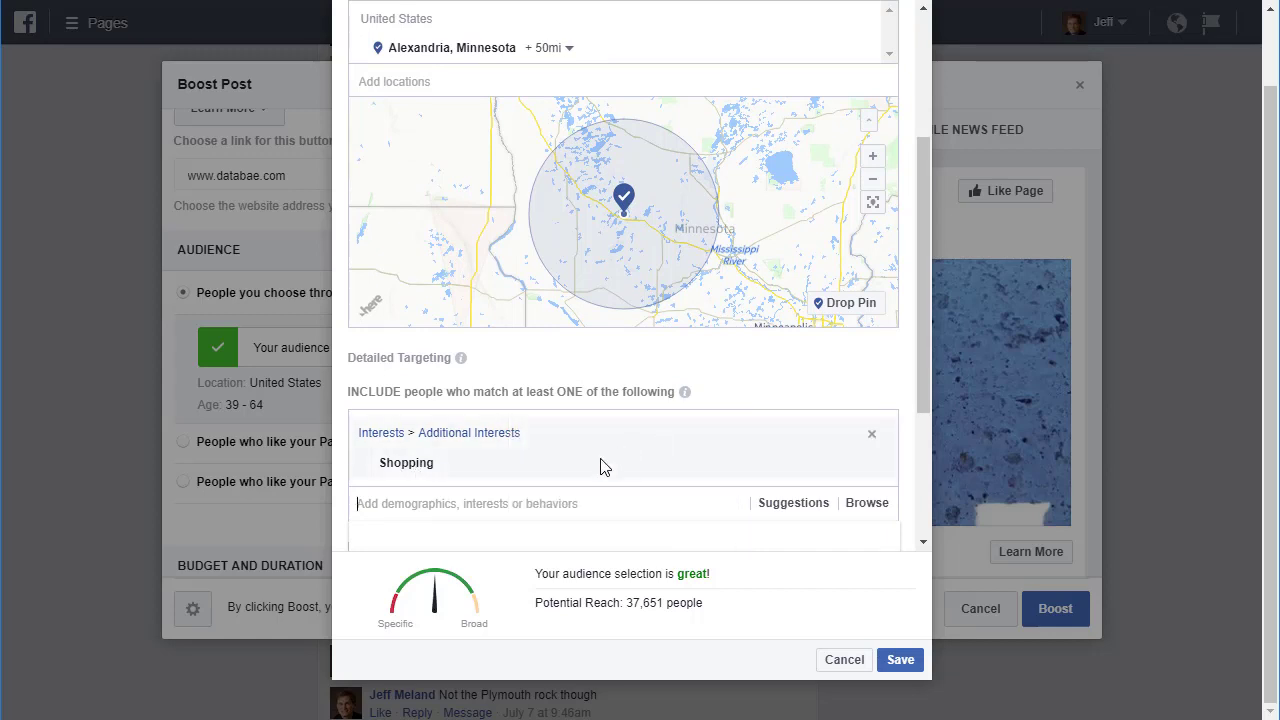
mouse_move(600, 463)
mouse_move(877, 468)
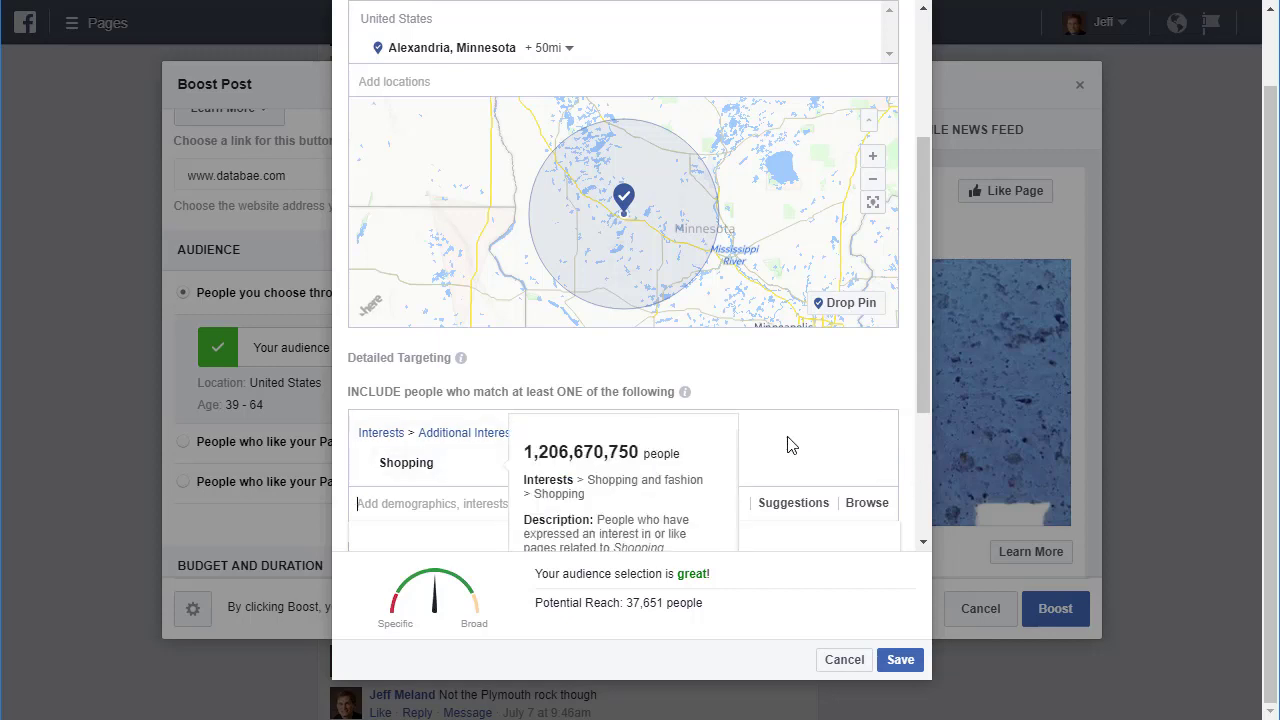
scroll(886, 446, "up", 1)
scroll(860, 477, "down", 1)
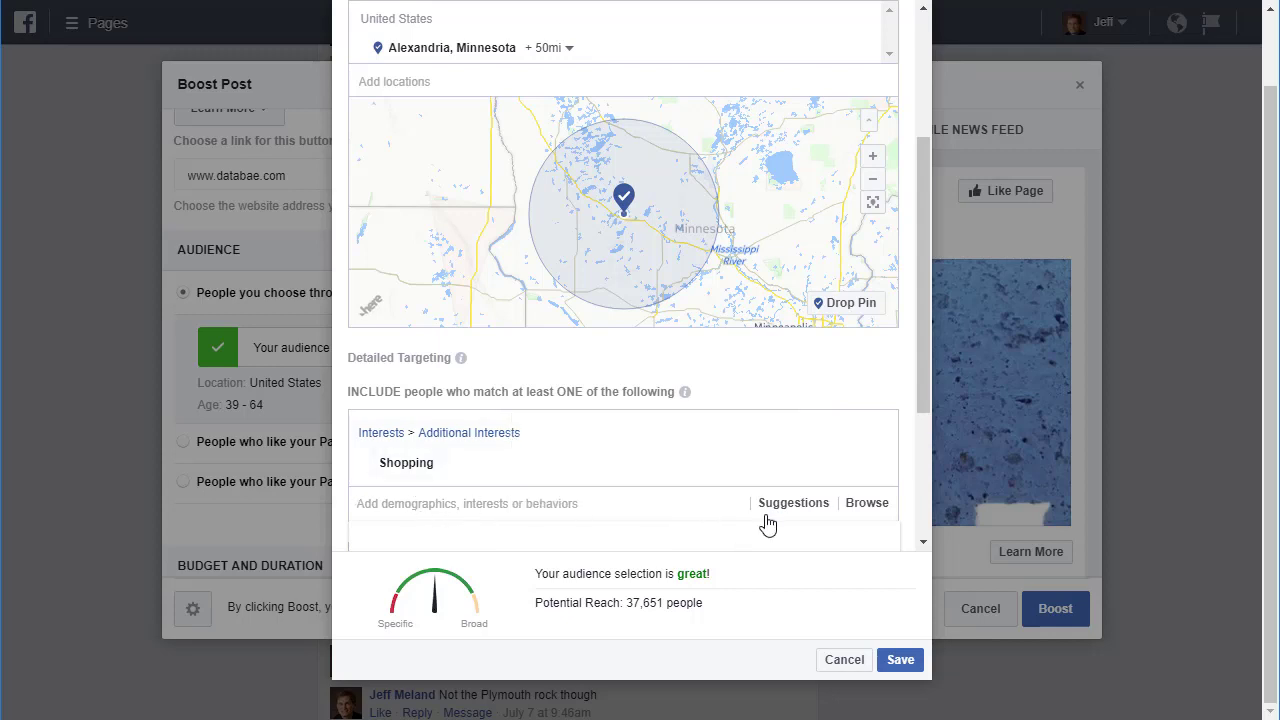
Step: Browse the Demographics targeting categories, examining the Financial income brackets and the Home Type options
left_click(872, 507)
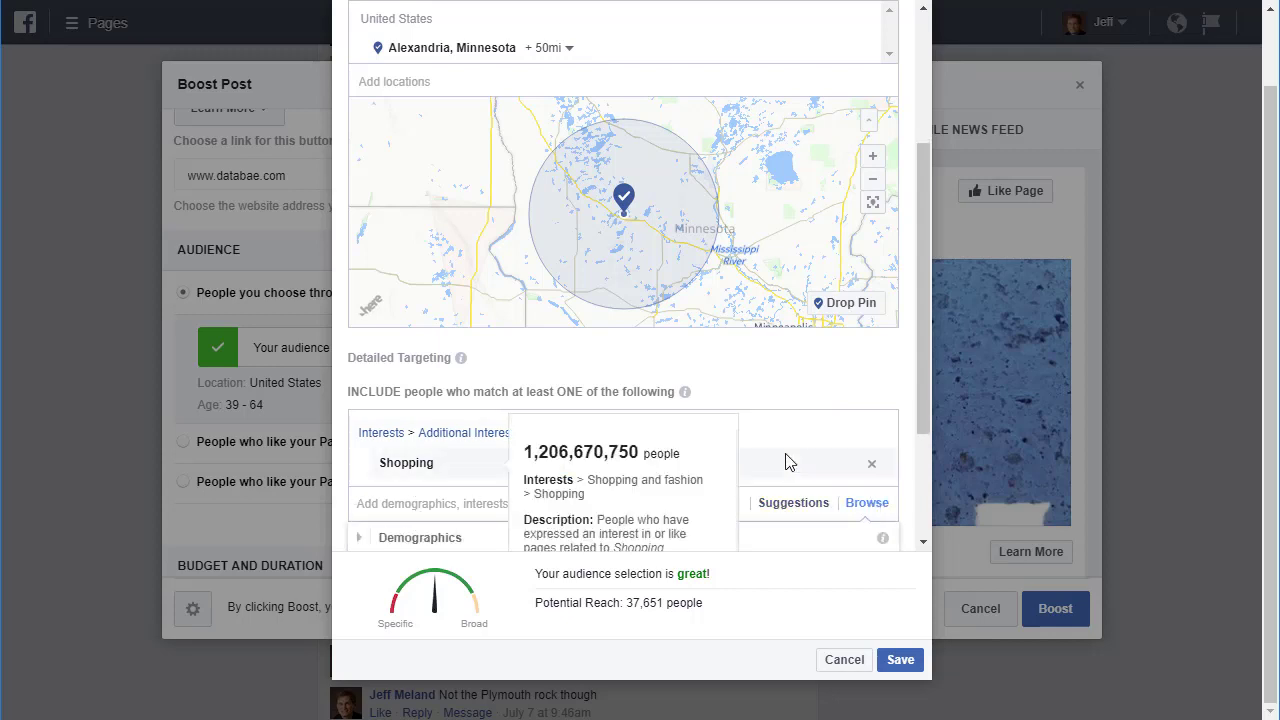
scroll(686, 400, "down", 2)
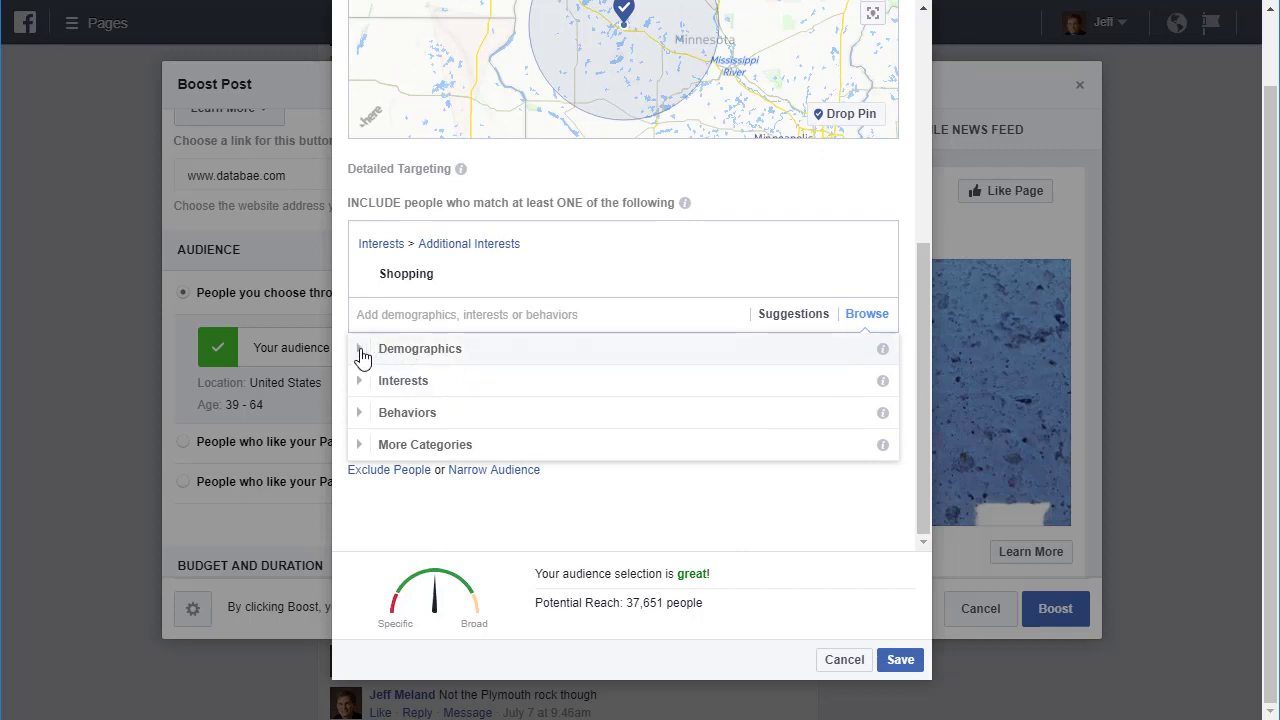
left_click(362, 352)
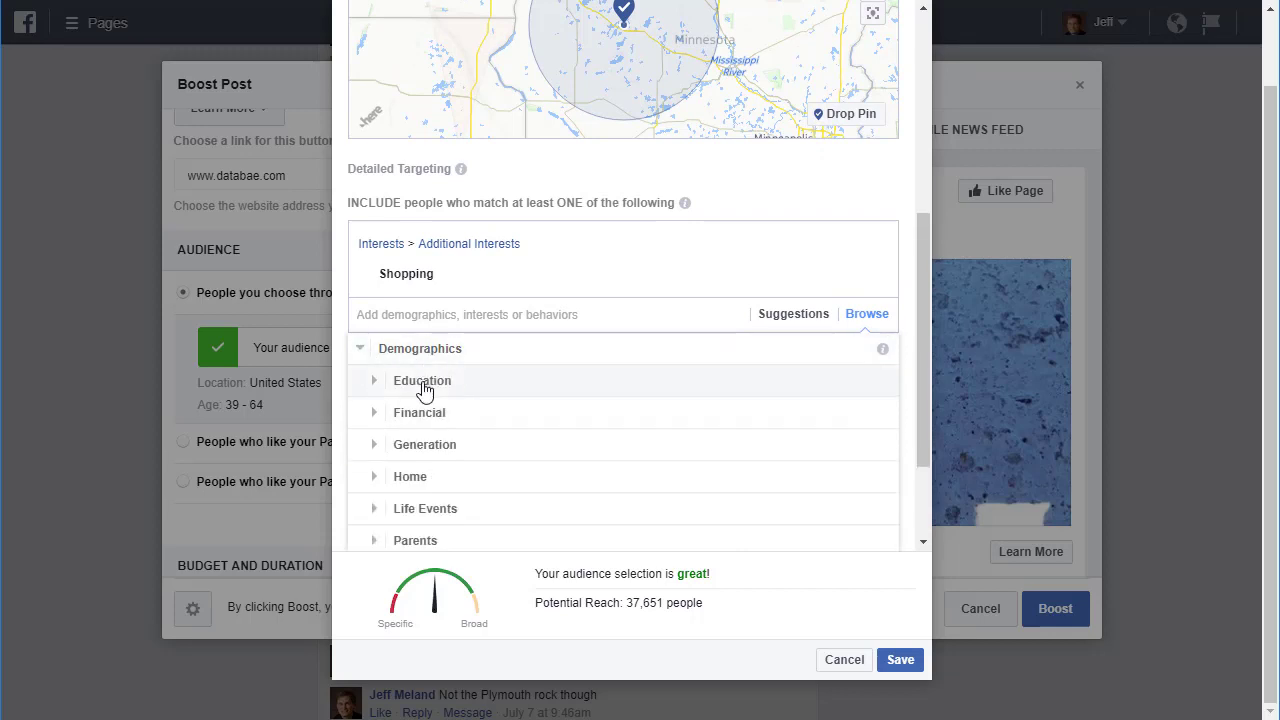
left_click(375, 414)
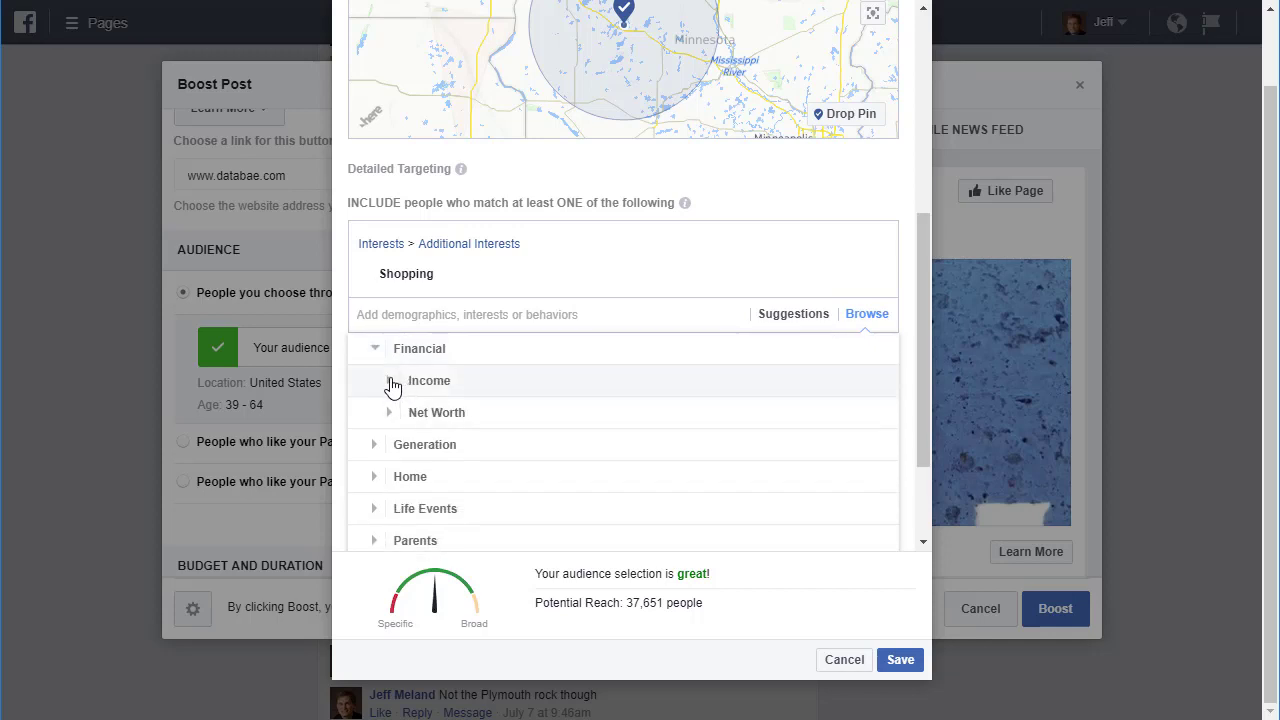
left_click(391, 382)
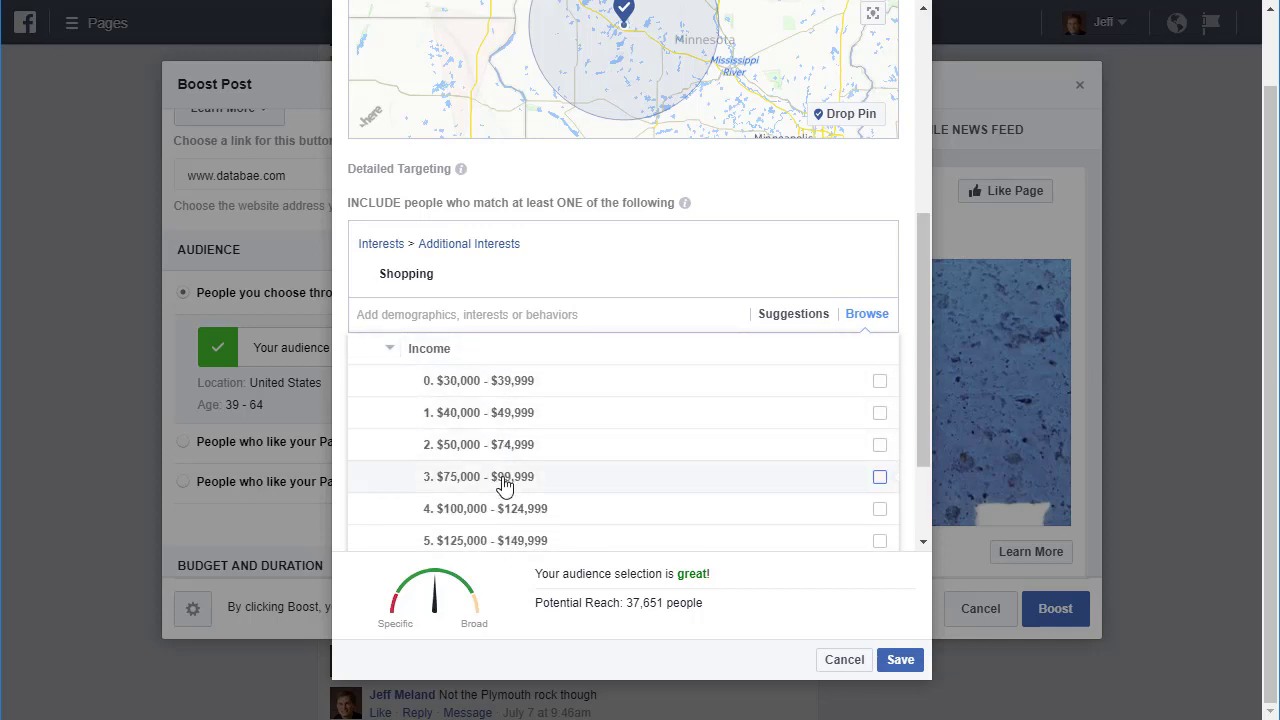
scroll(502, 472, "down", 5)
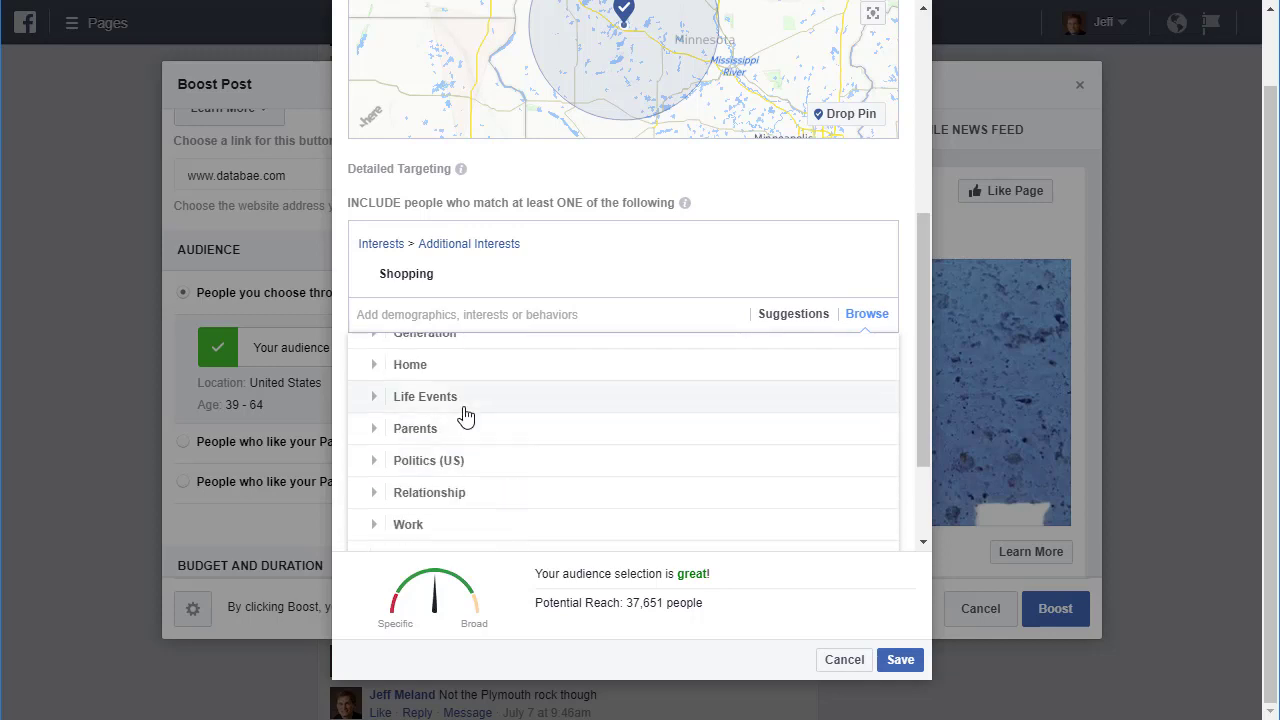
left_click(375, 366)
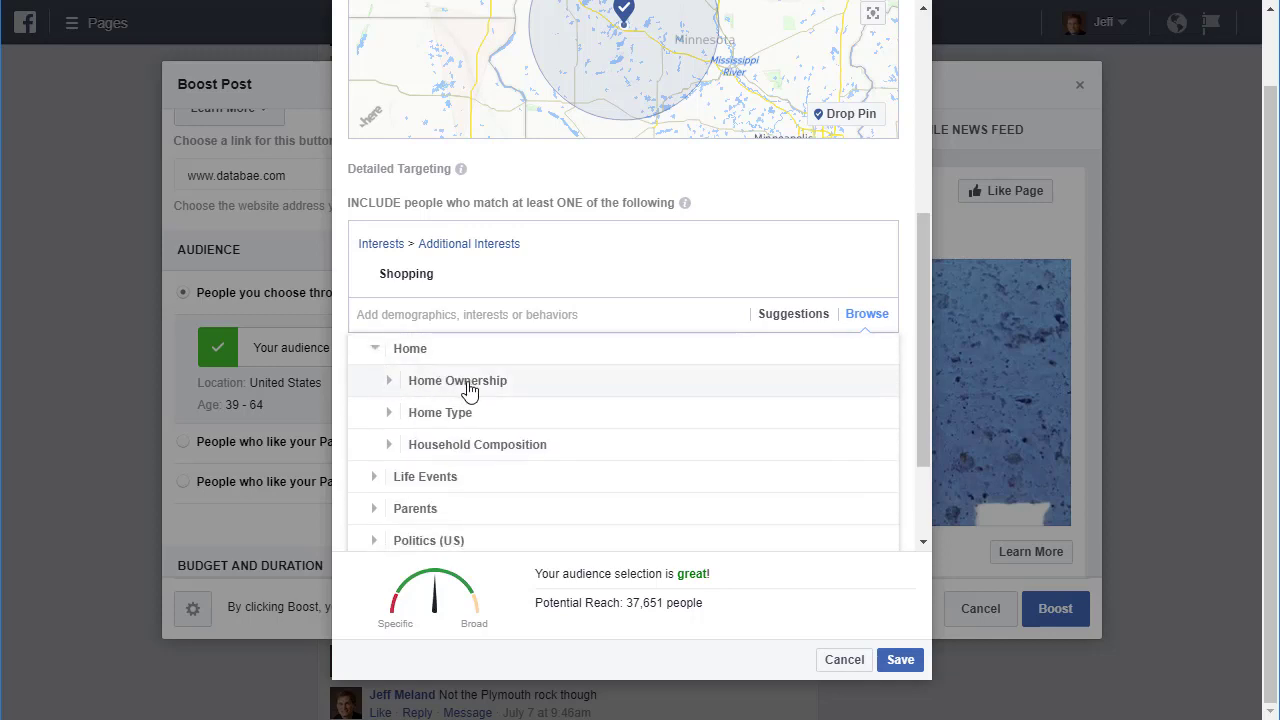
left_click(389, 412)
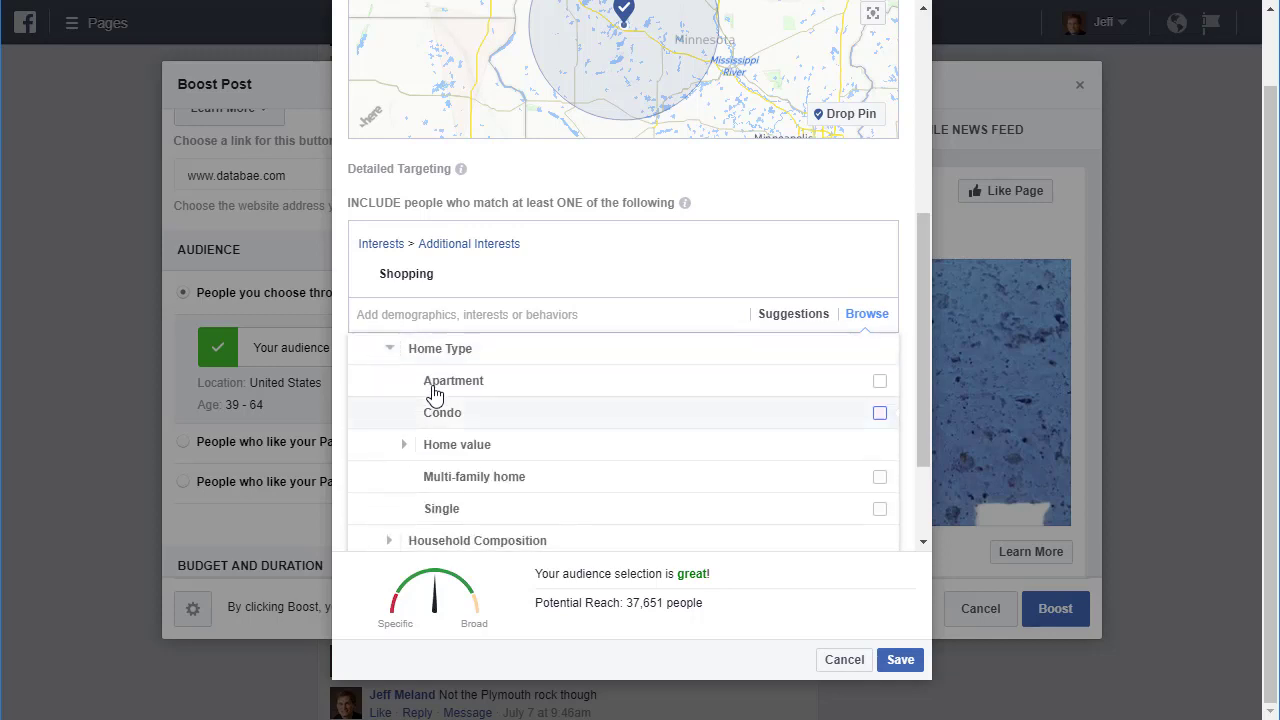
scroll(469, 428, "down", 3)
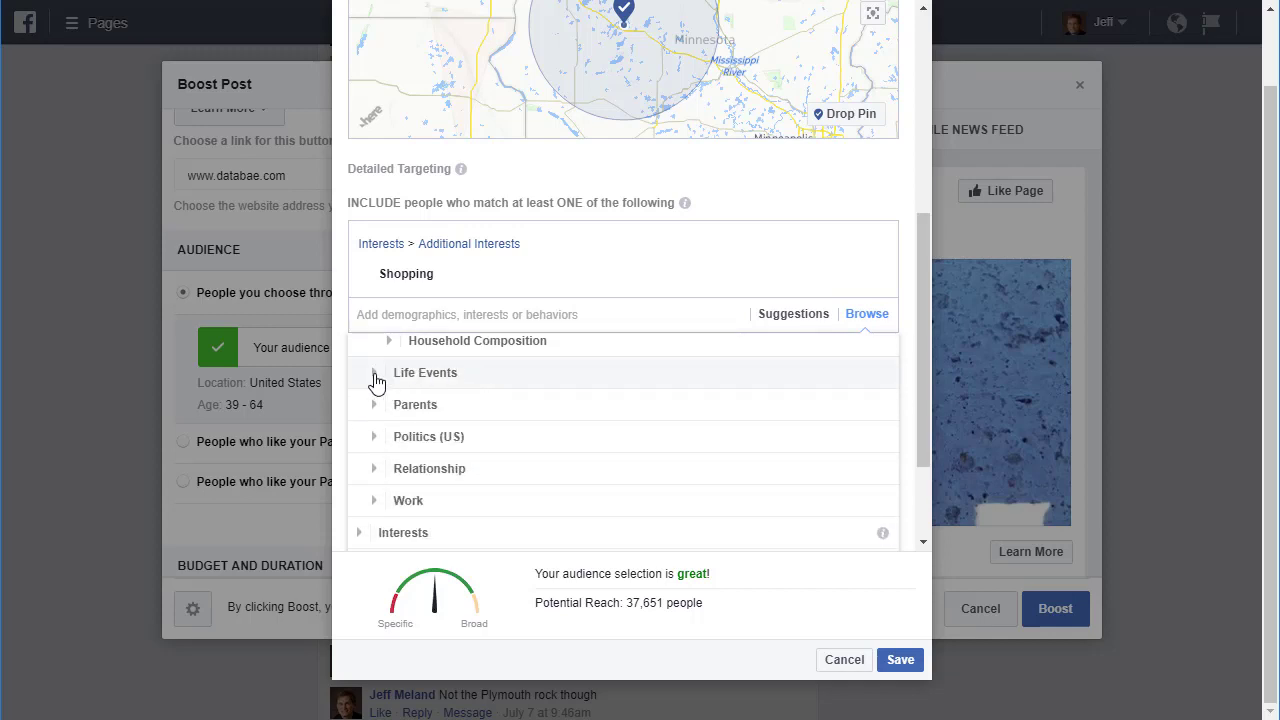
Step: Include people with an Upcoming birthday from the Life Events demographics in the audience's detailed targeting
left_click(375, 372)
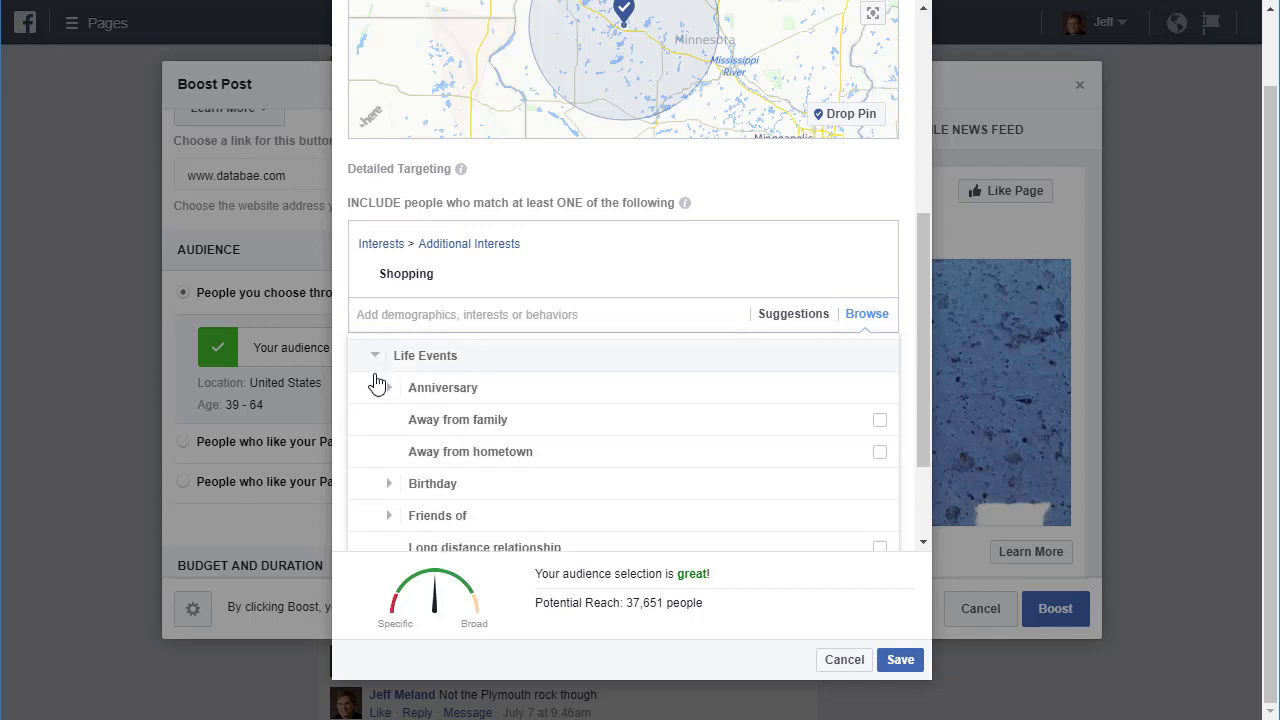
left_click(450, 388)
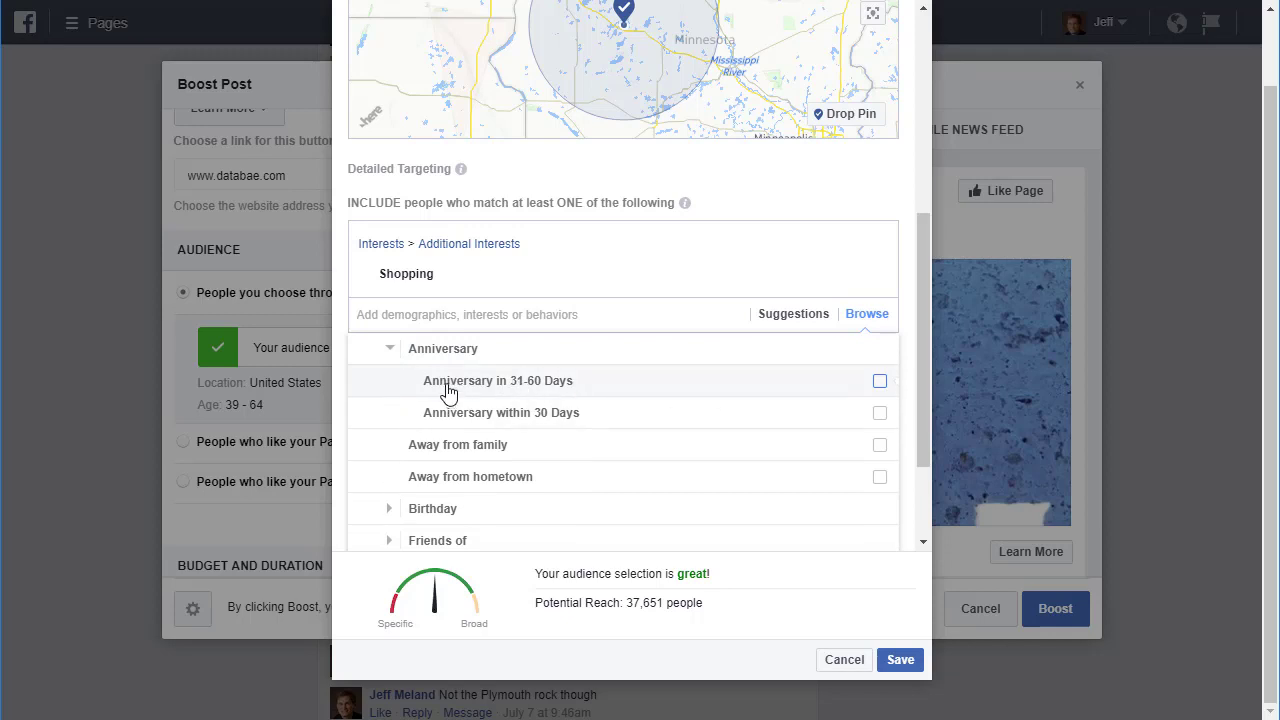
scroll(549, 447, "down", 2)
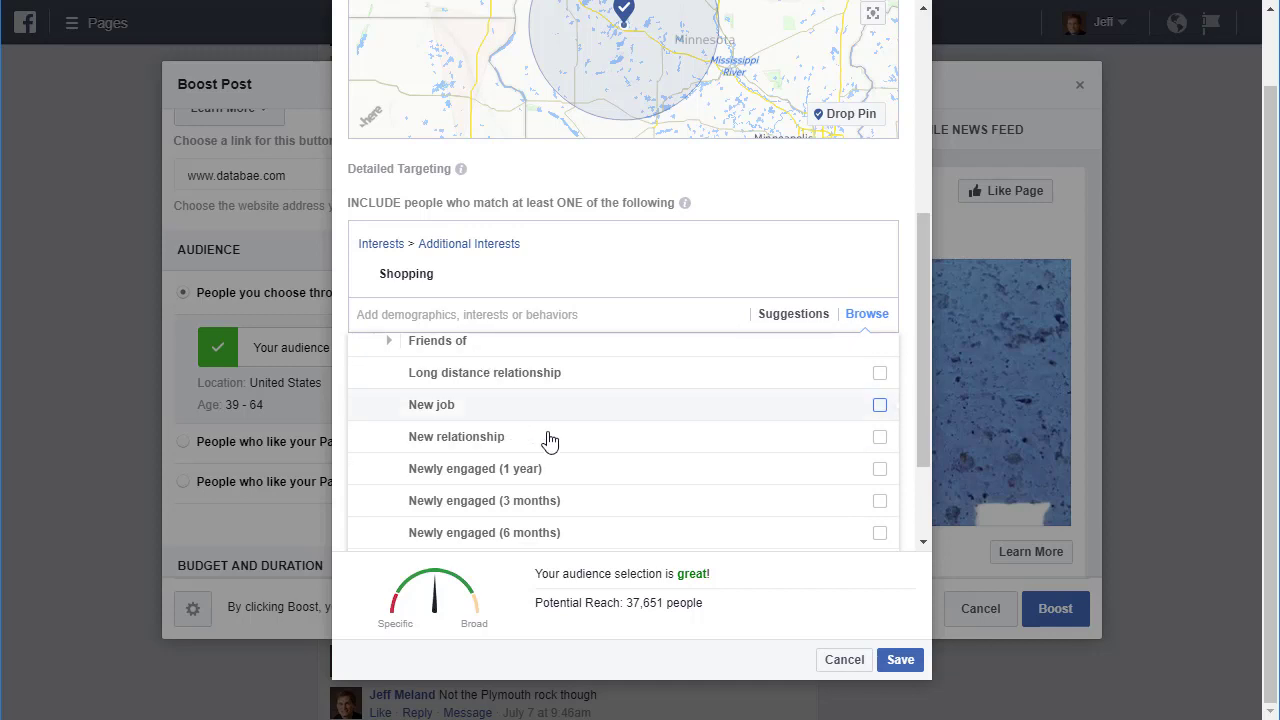
scroll(549, 440, "up", 2)
left_click(389, 414)
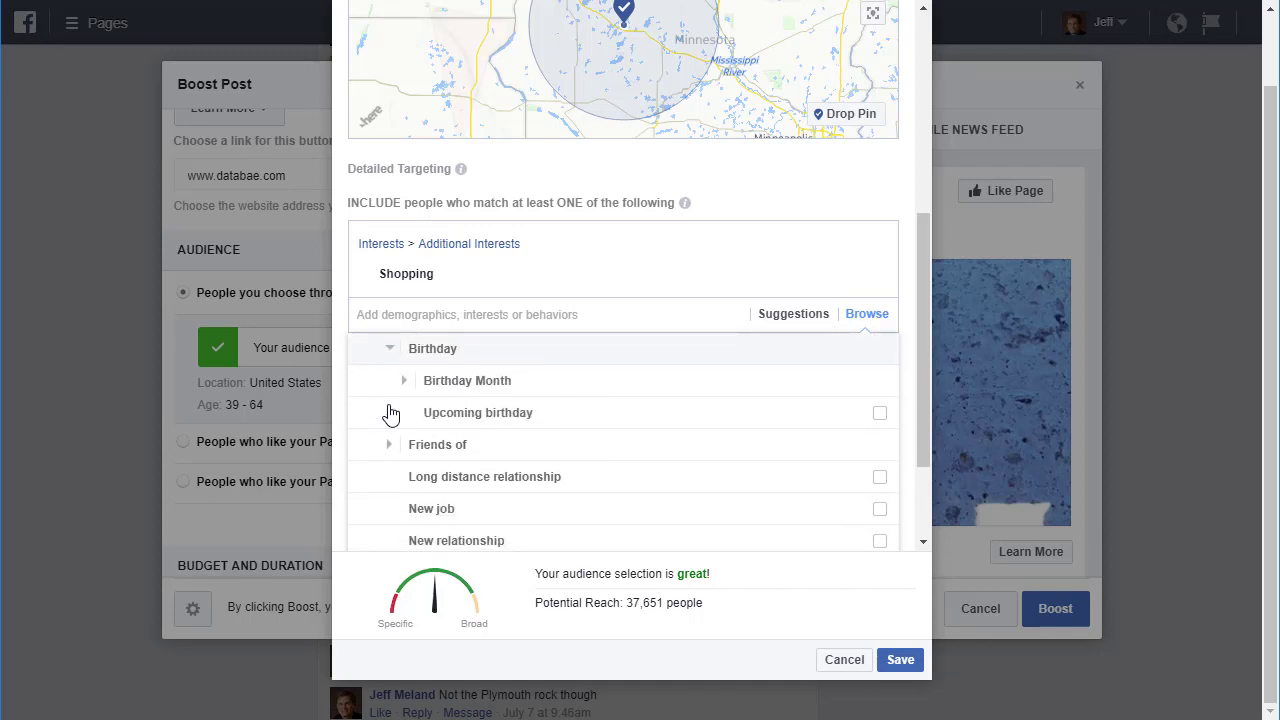
left_click(400, 382)
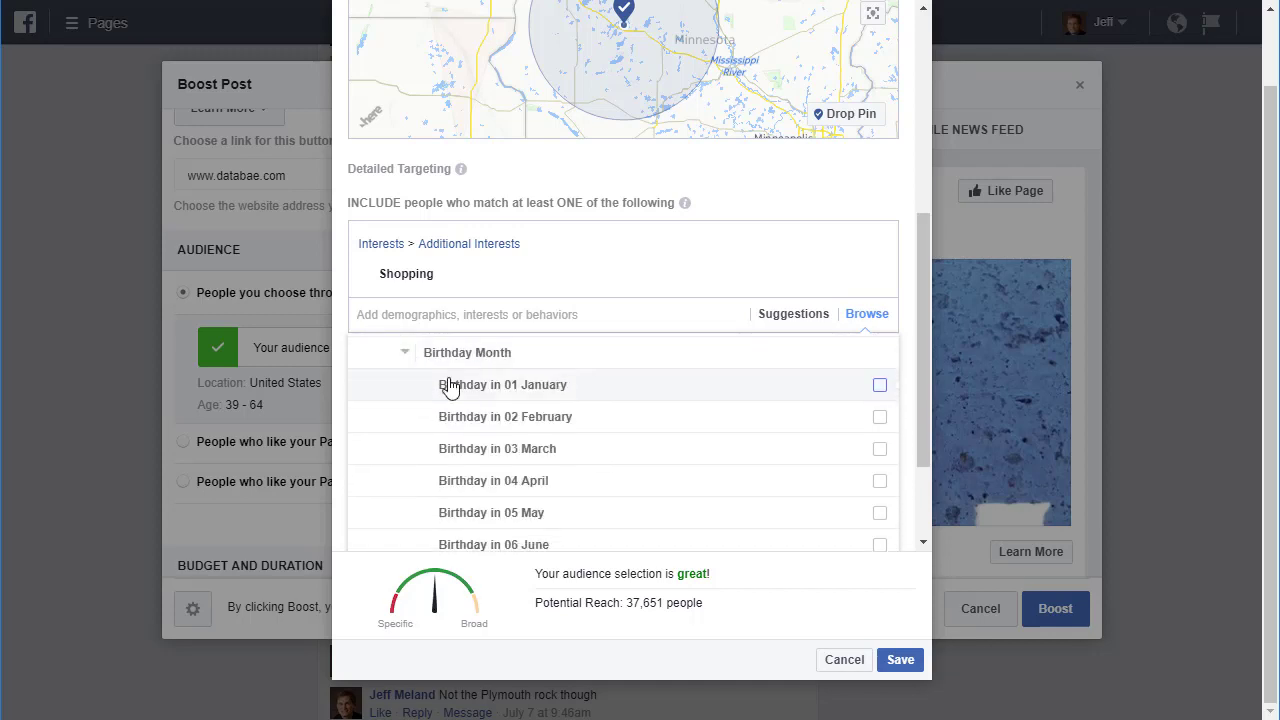
scroll(530, 400, "down", 2)
scroll(510, 450, "down", 2)
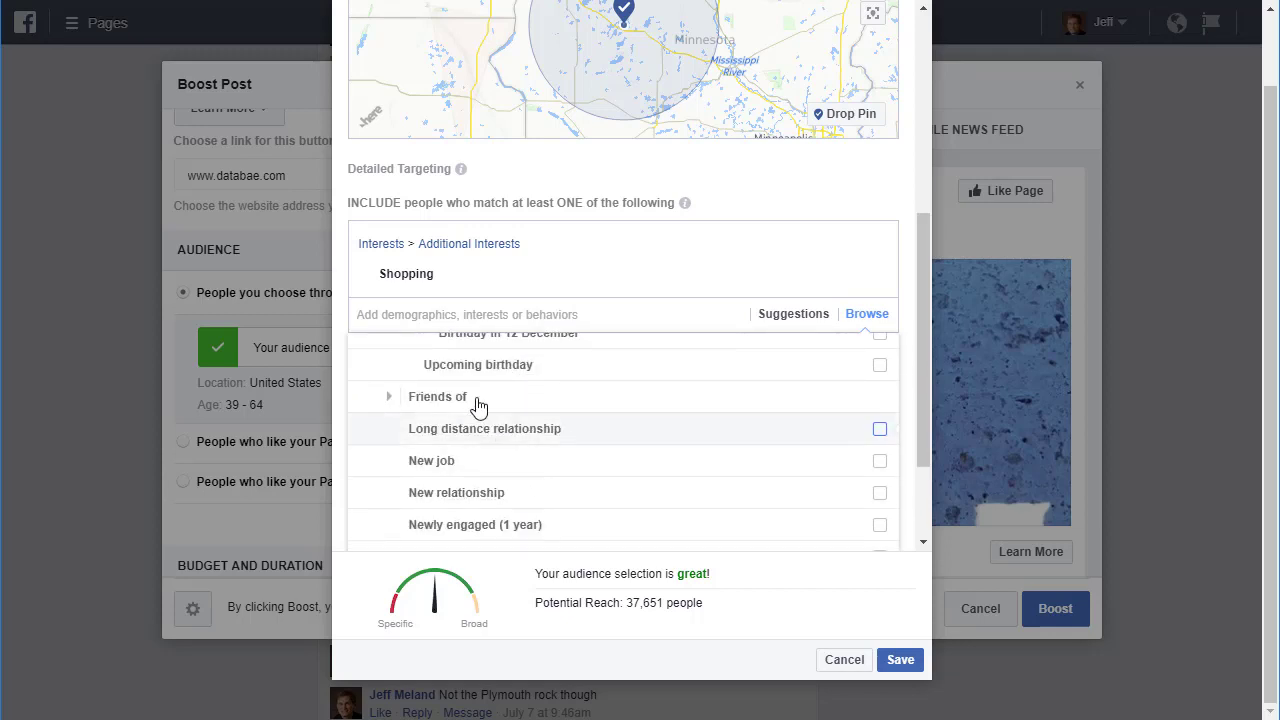
left_click(540, 364)
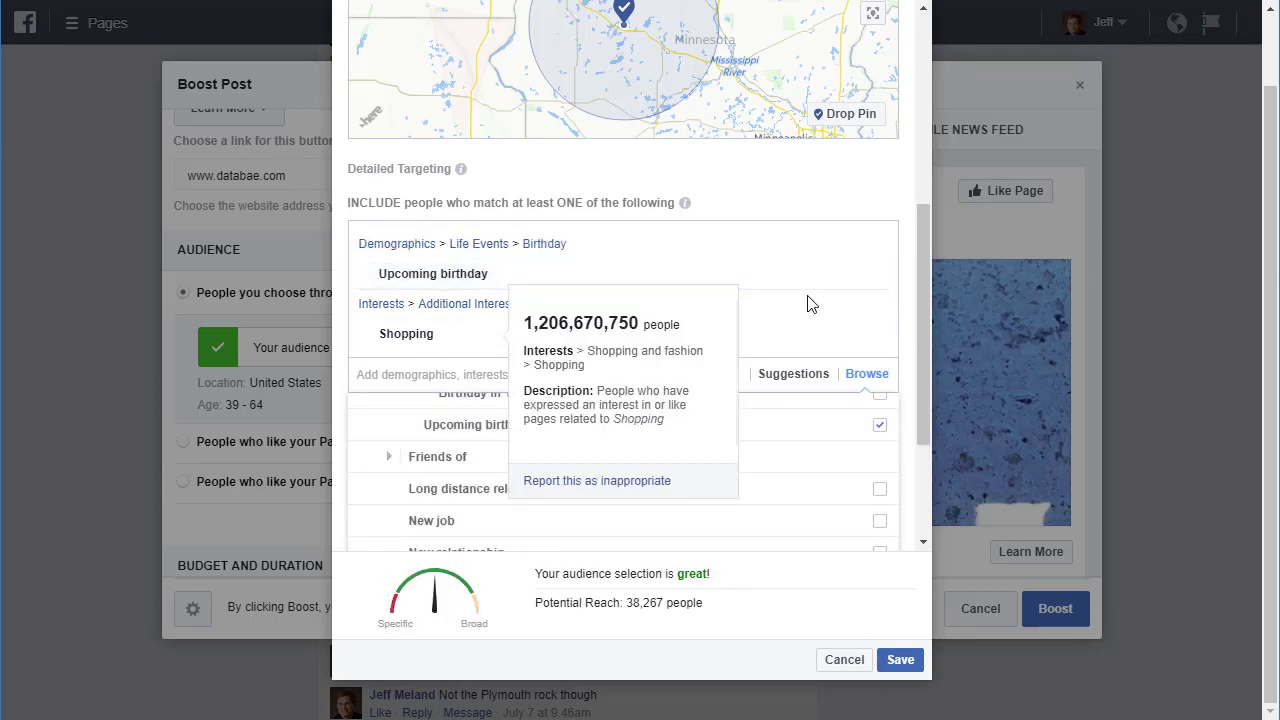
Step: Remove the Upcoming birthday criterion from the audience's detailed targeting
mouse_move(450, 276)
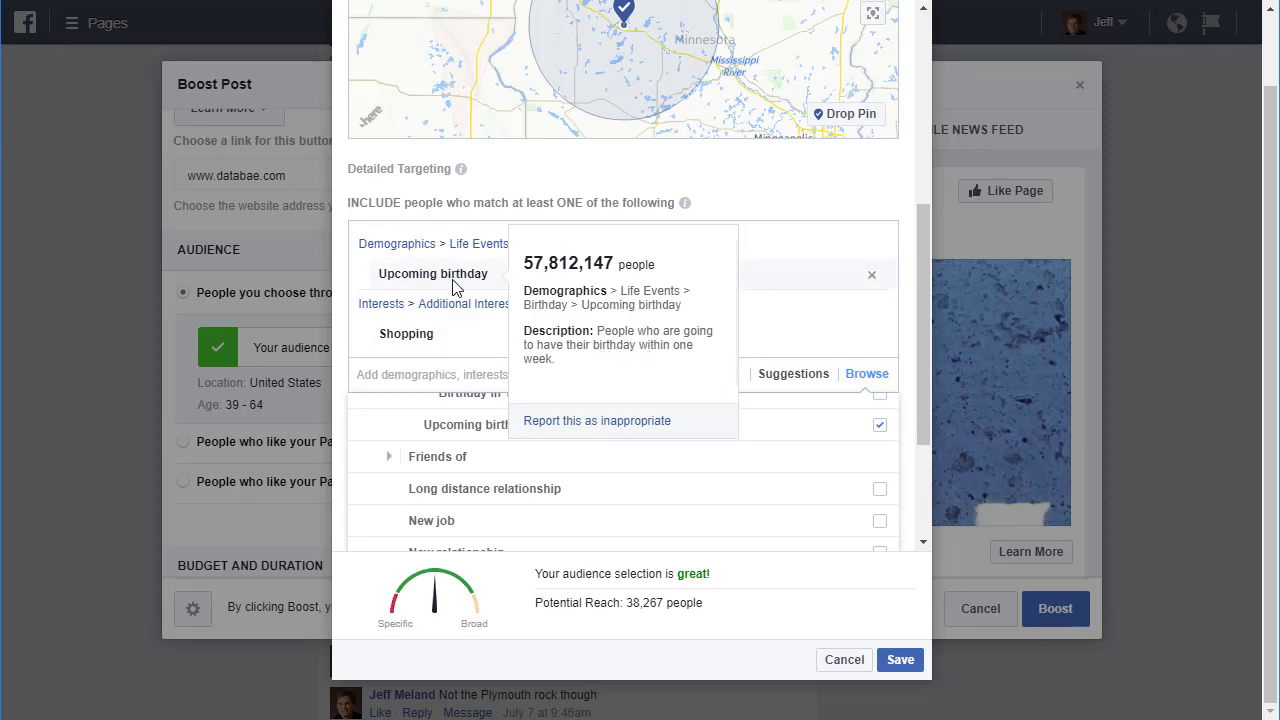
left_click(872, 276)
Step: Browse the Behaviors targeting categories, examining the Anniversary, Automotive motorcycle and B2B company size options
scroll(634, 441, "down", 3)
scroll(471, 466, "down", 5)
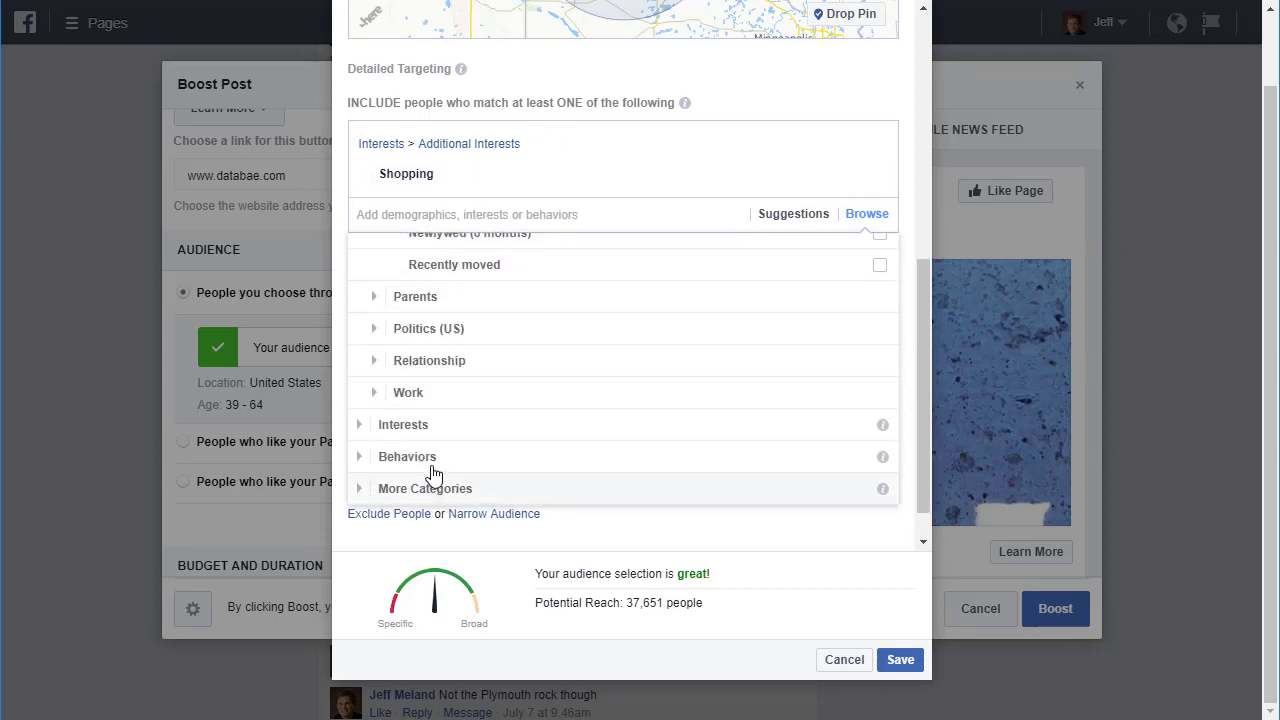
scroll(543, 360, "up", 5)
scroll(543, 358, "up", 8)
mouse_move(651, 375)
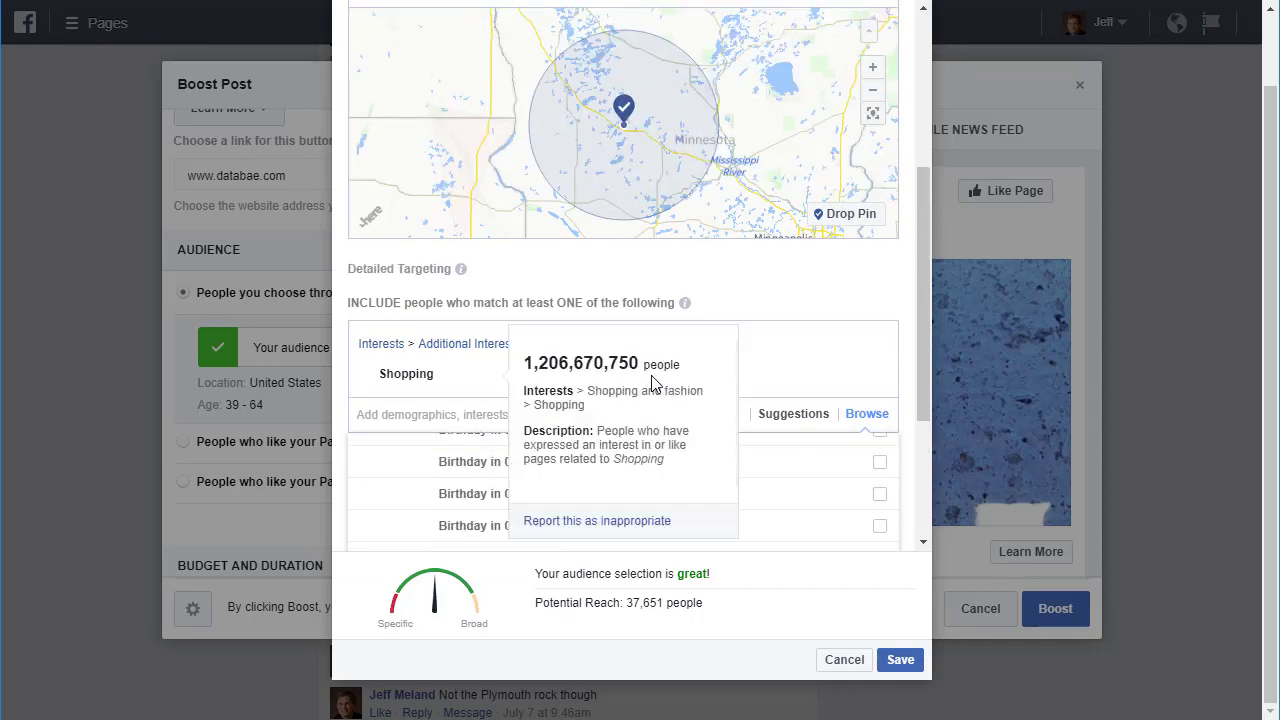
scroll(651, 375, "down", 10)
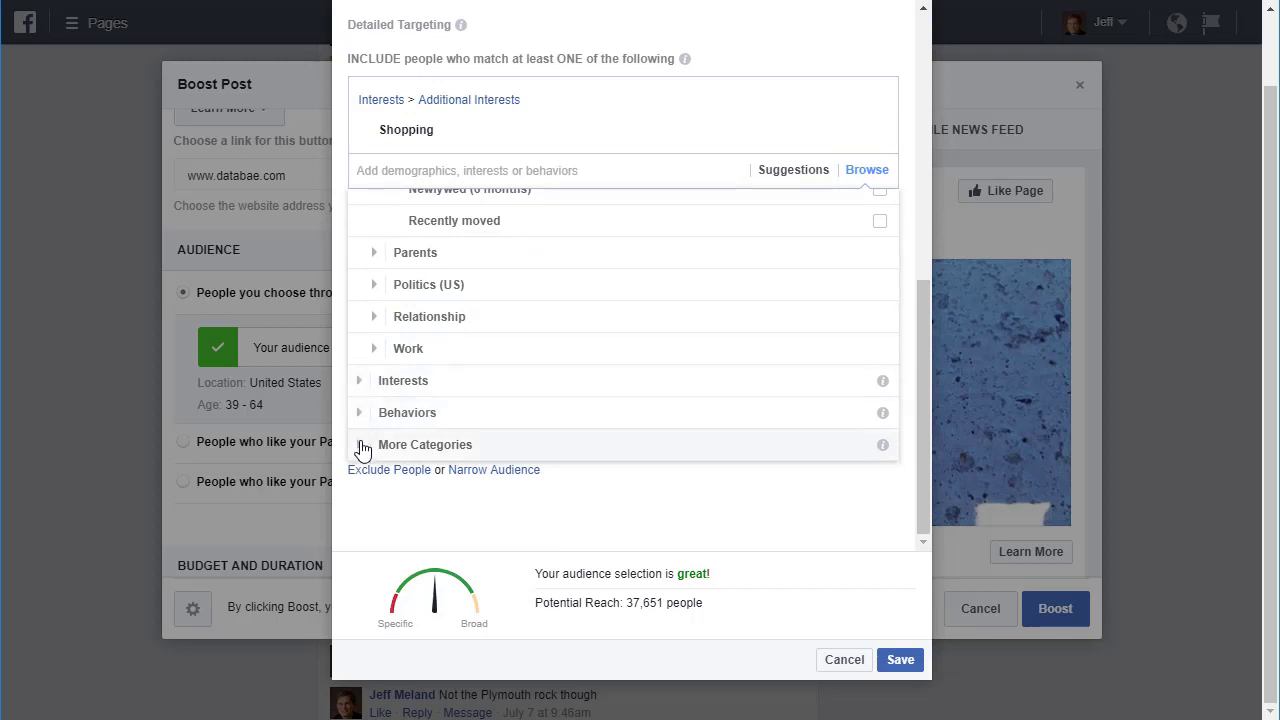
left_click(365, 414)
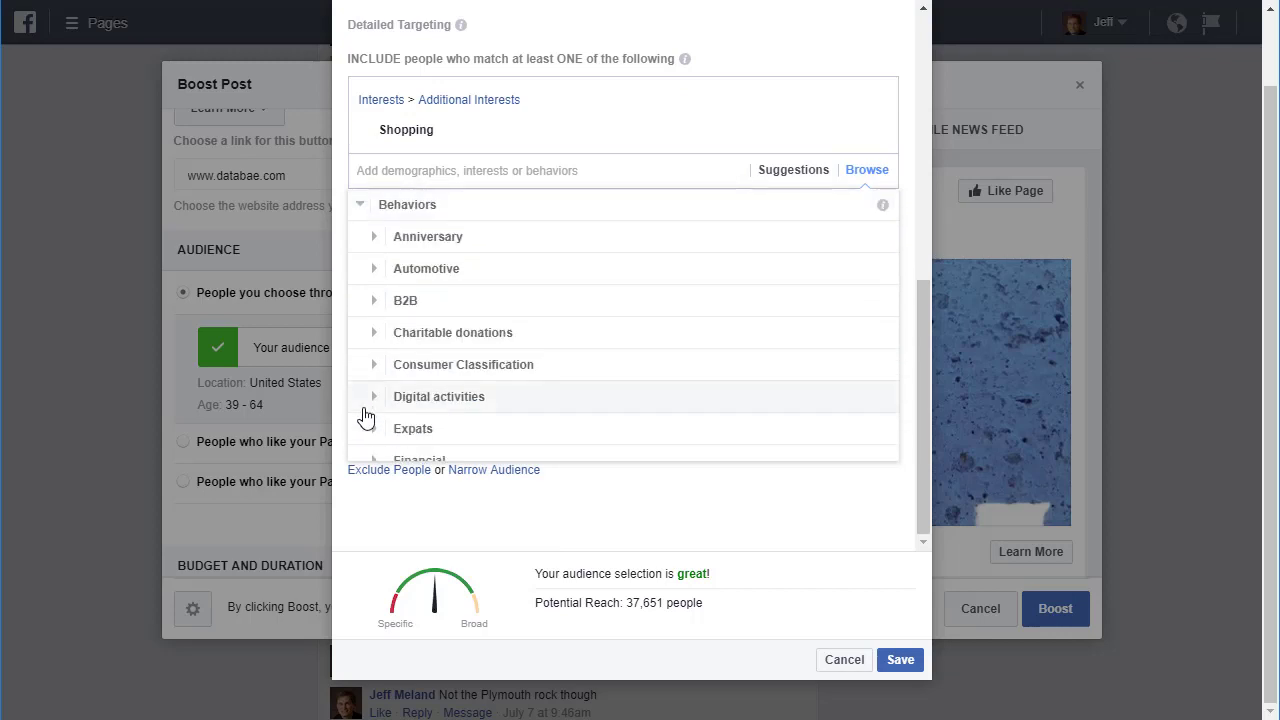
left_click(427, 240)
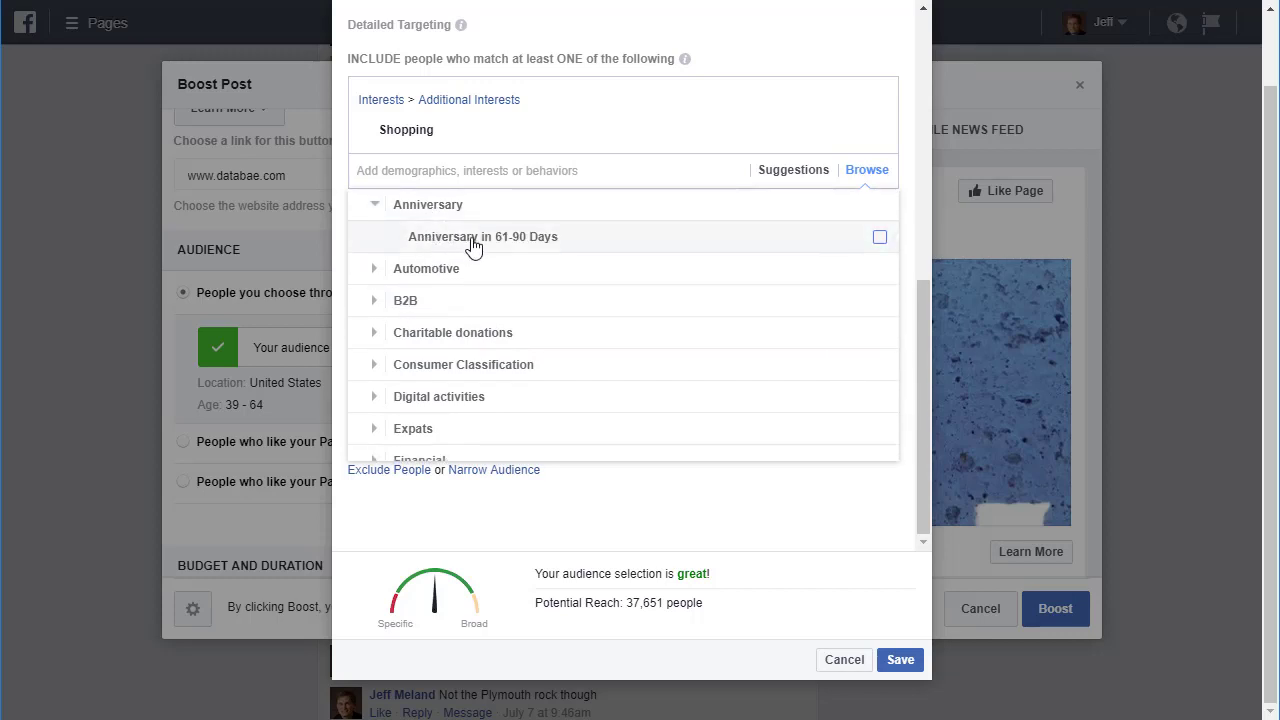
left_click(427, 270)
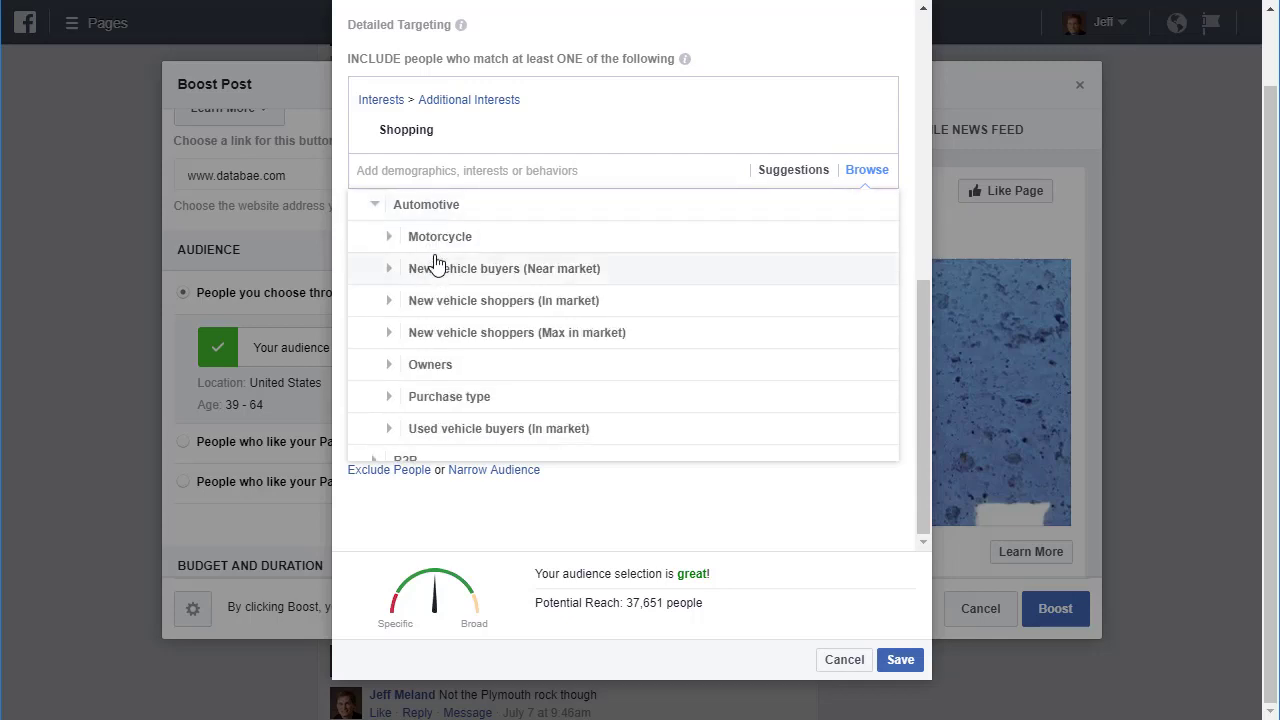
left_click(445, 238)
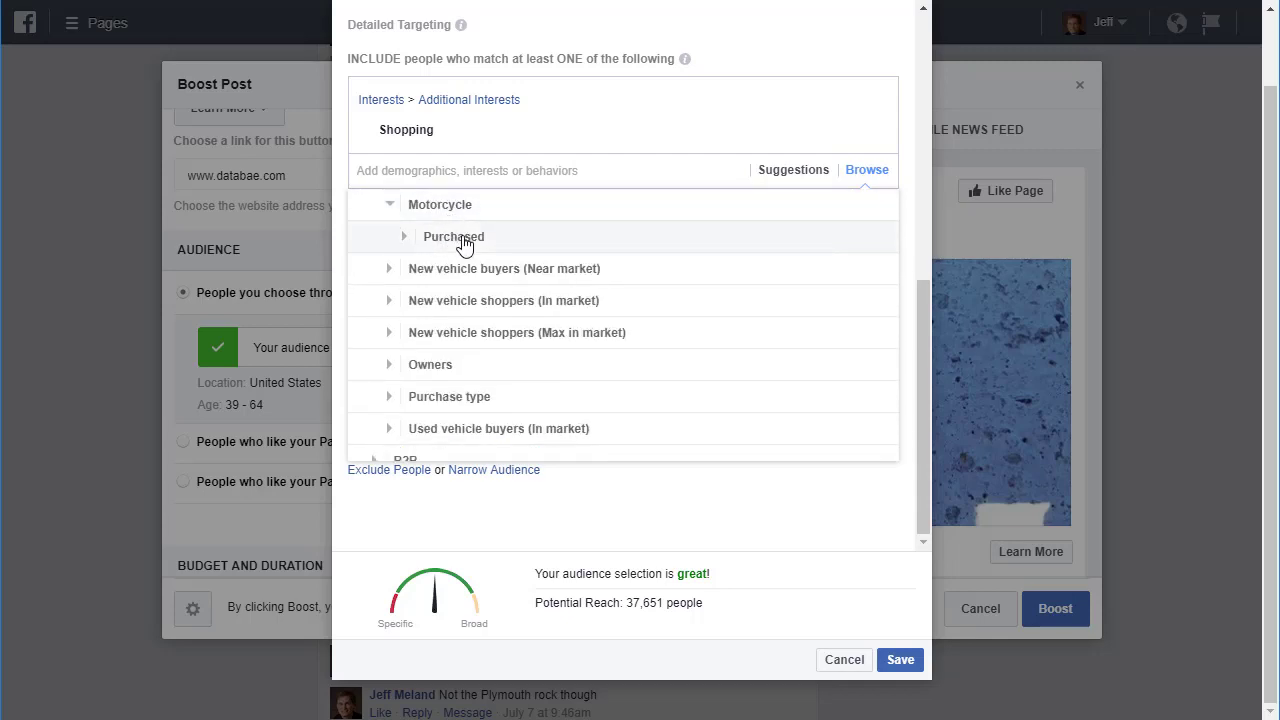
scroll(495, 320, "down", 2)
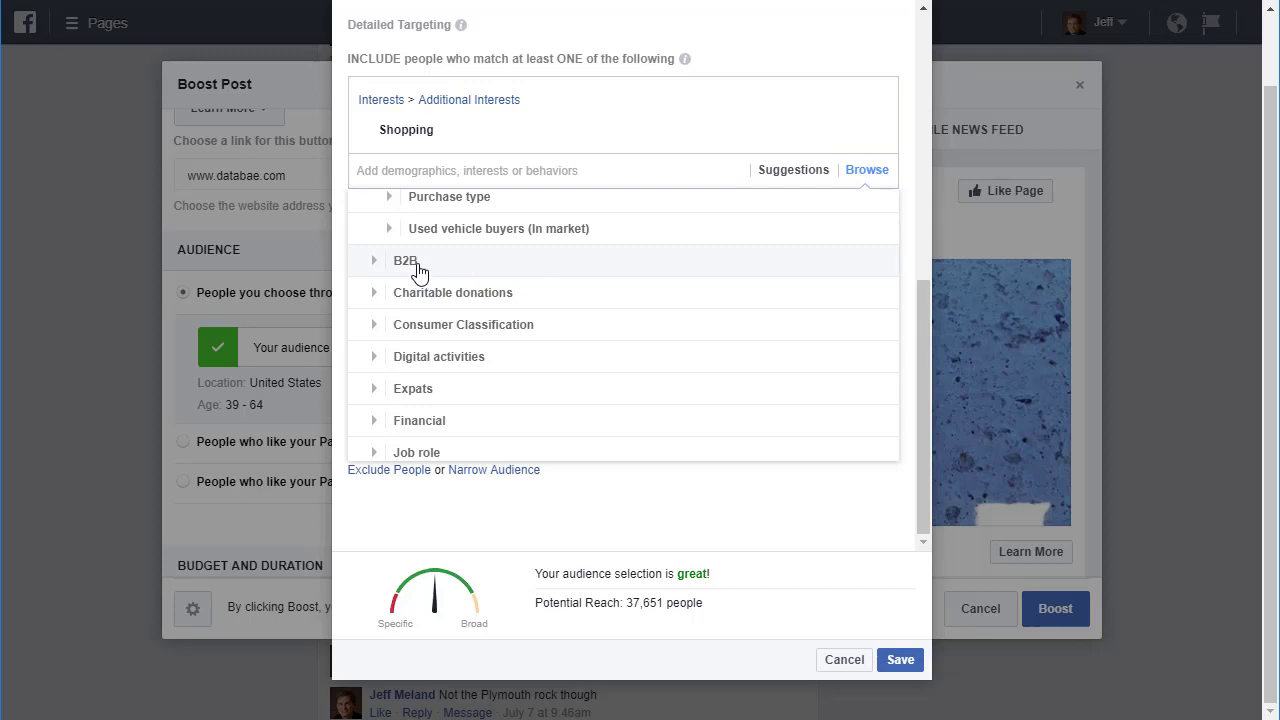
left_click(410, 266)
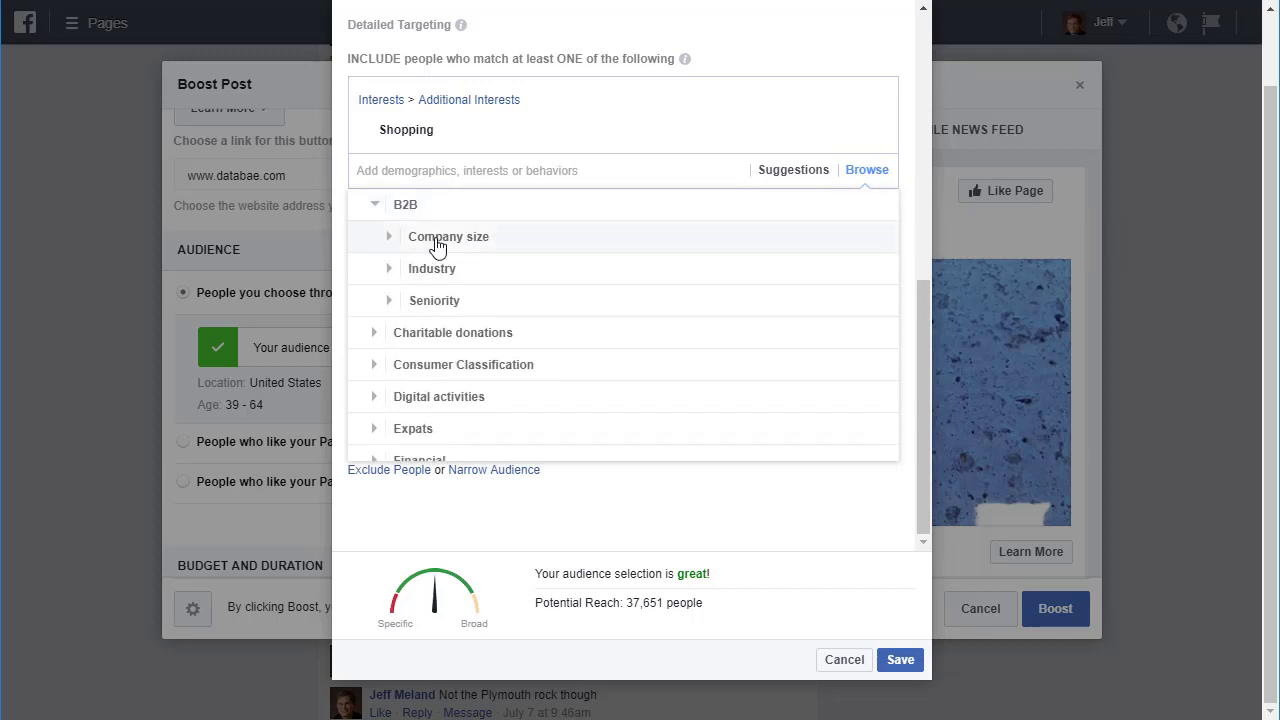
left_click(437, 242)
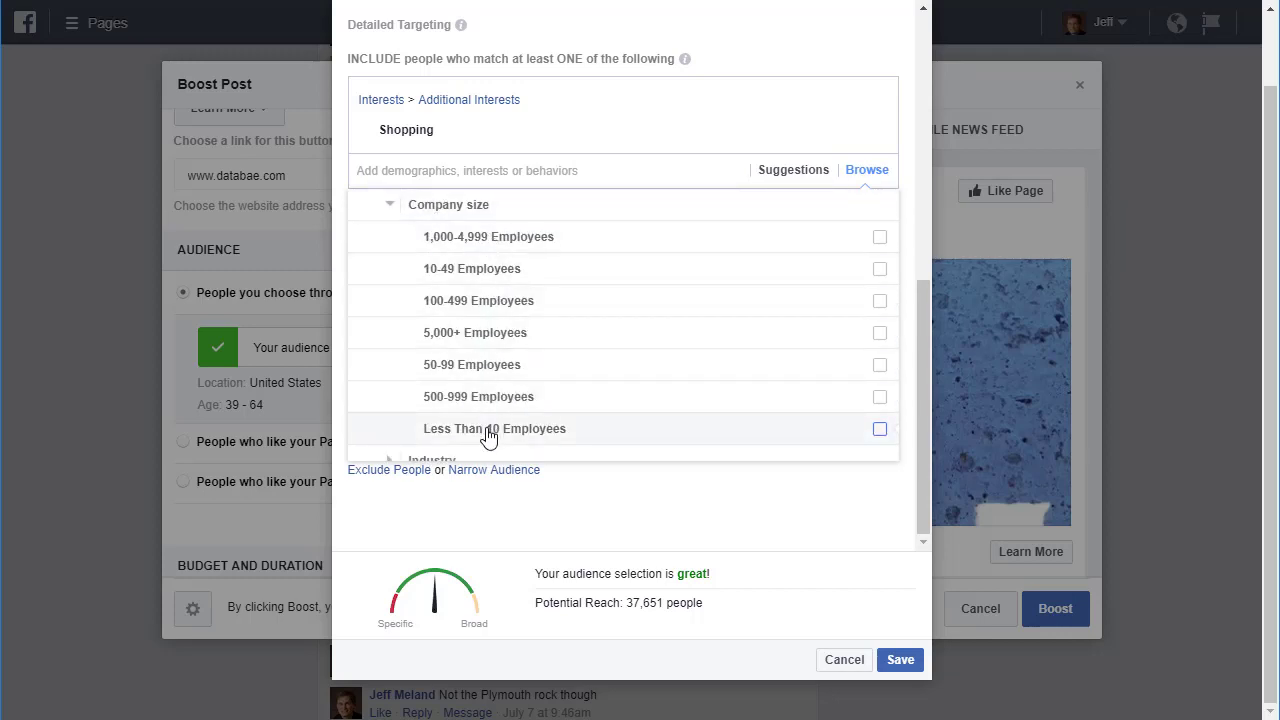
scroll(552, 292, "down", 3)
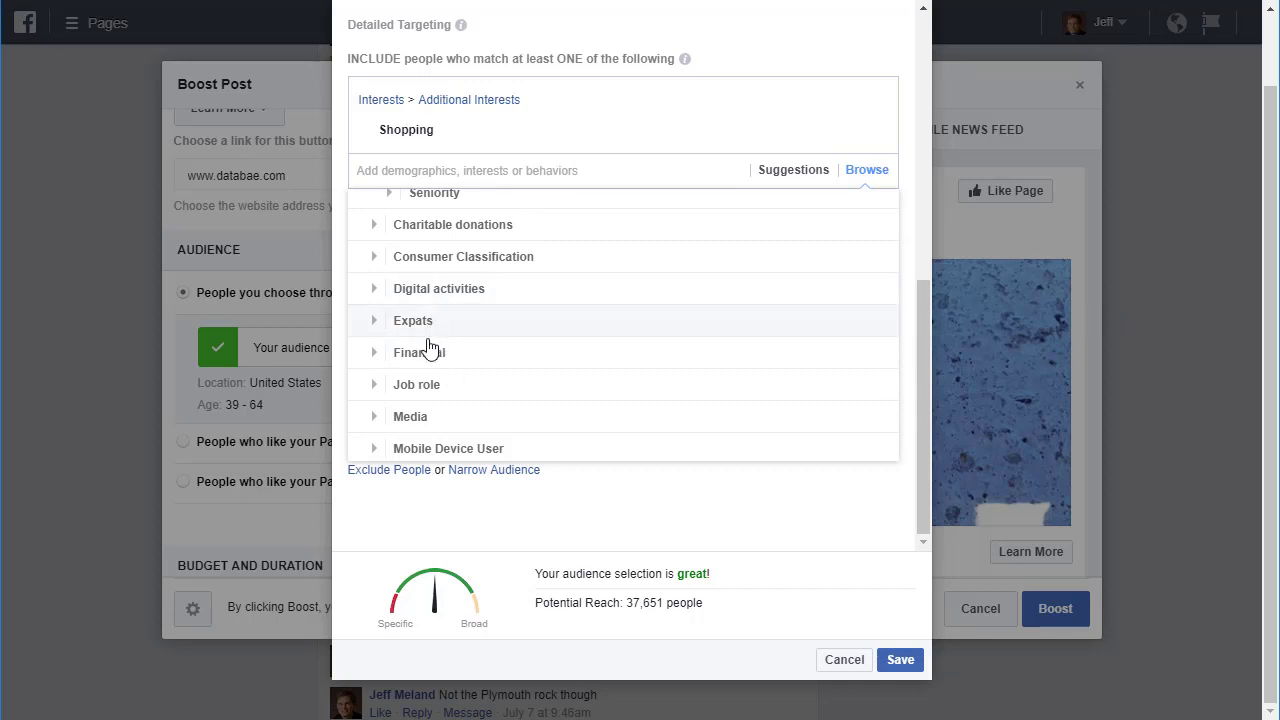
Step: Include people with the Farmers job role from the Behaviors category in the audience's detailed targeting
left_click(427, 386)
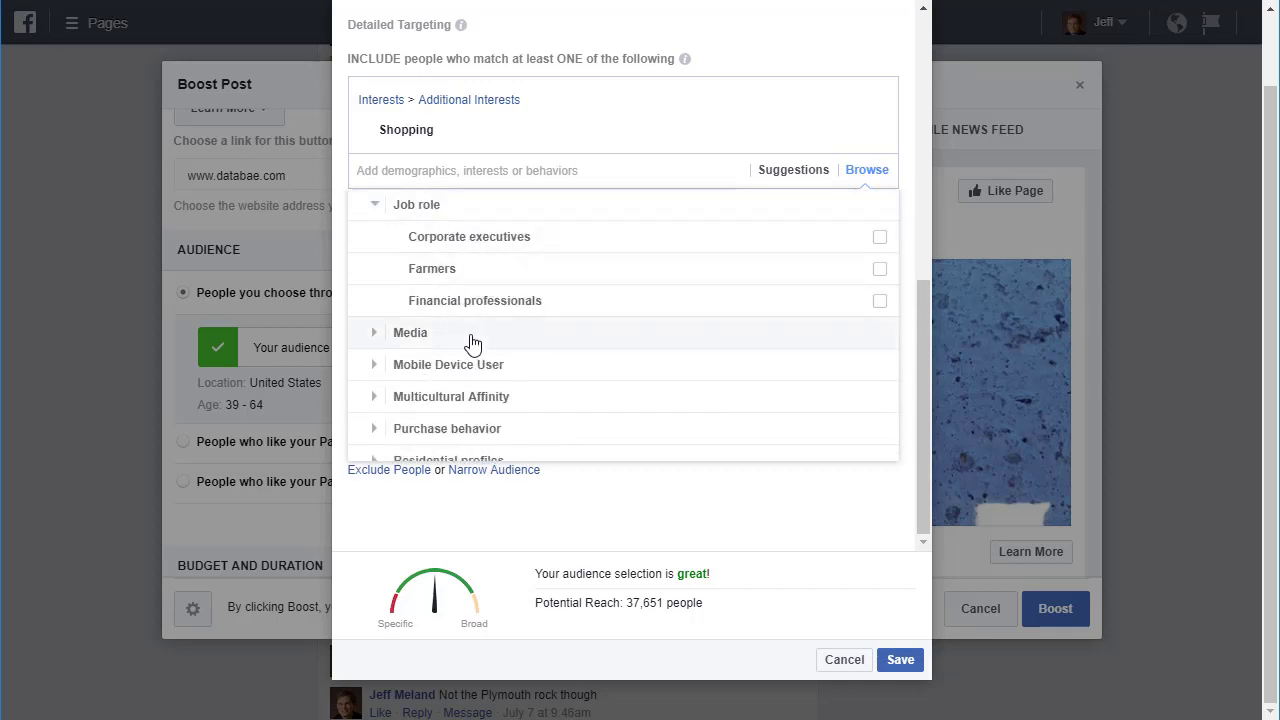
scroll(474, 344, "down", 2)
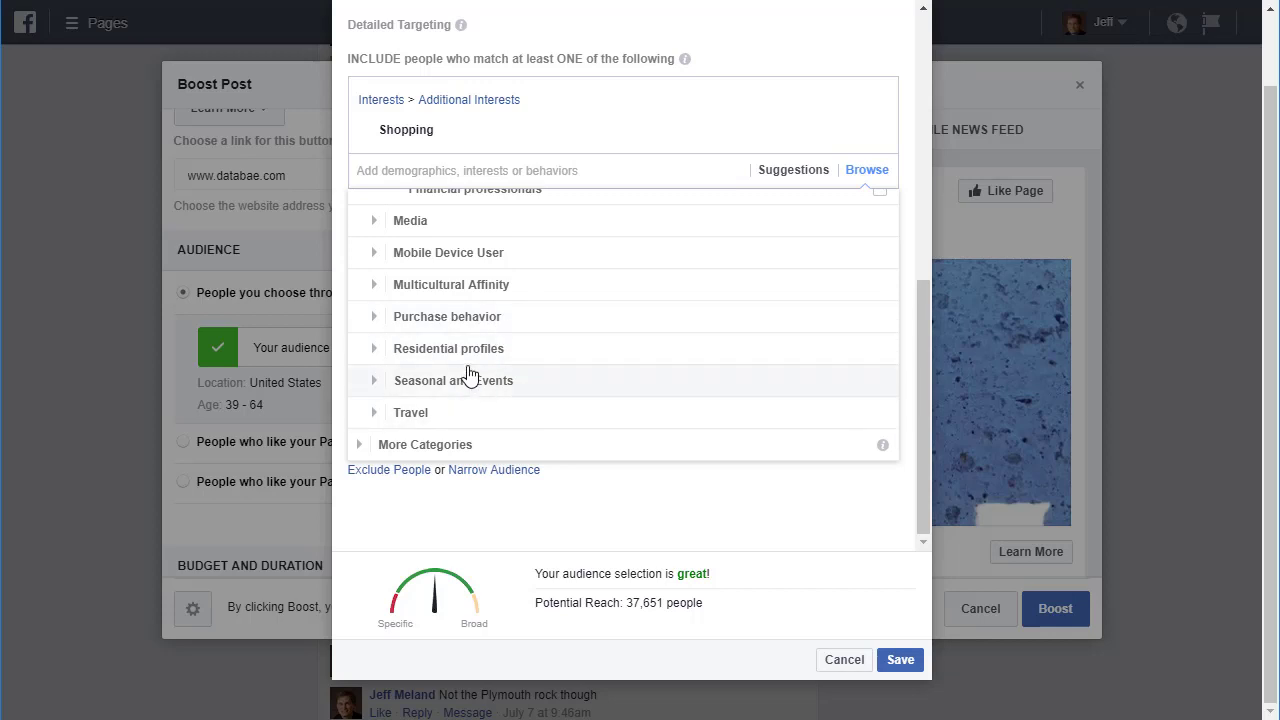
scroll(443, 258, "up", 2)
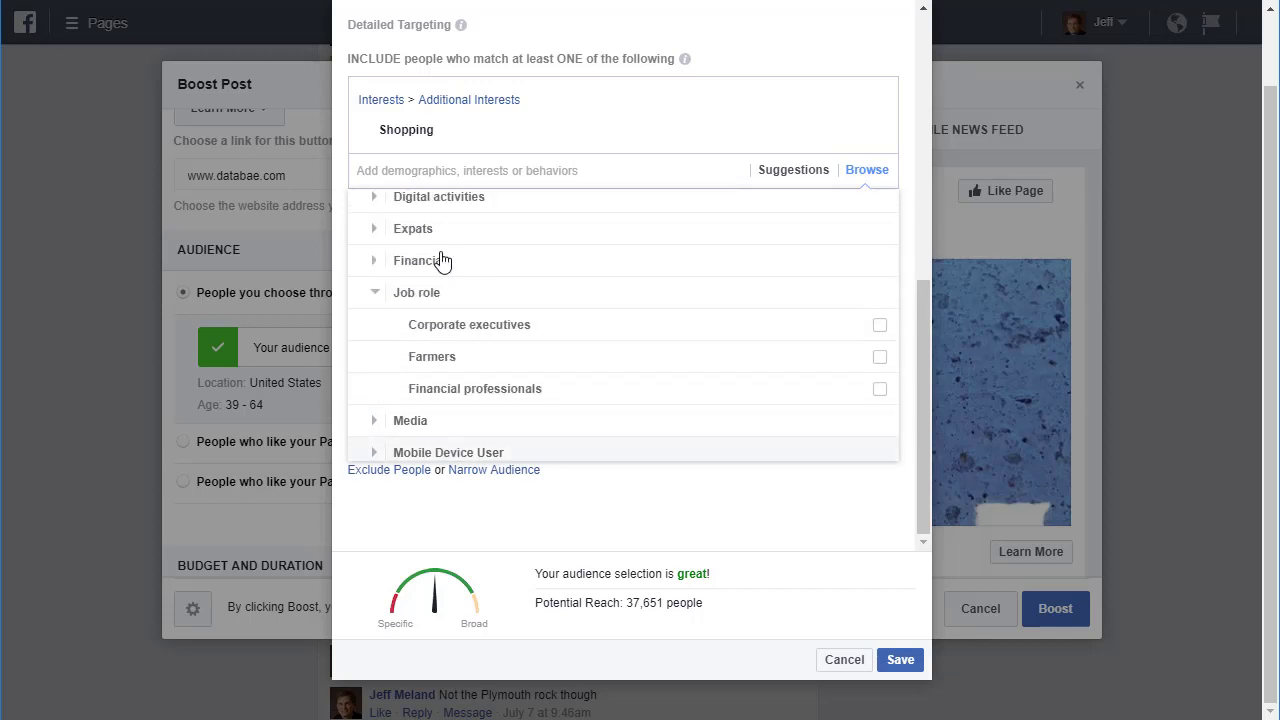
left_click(438, 360)
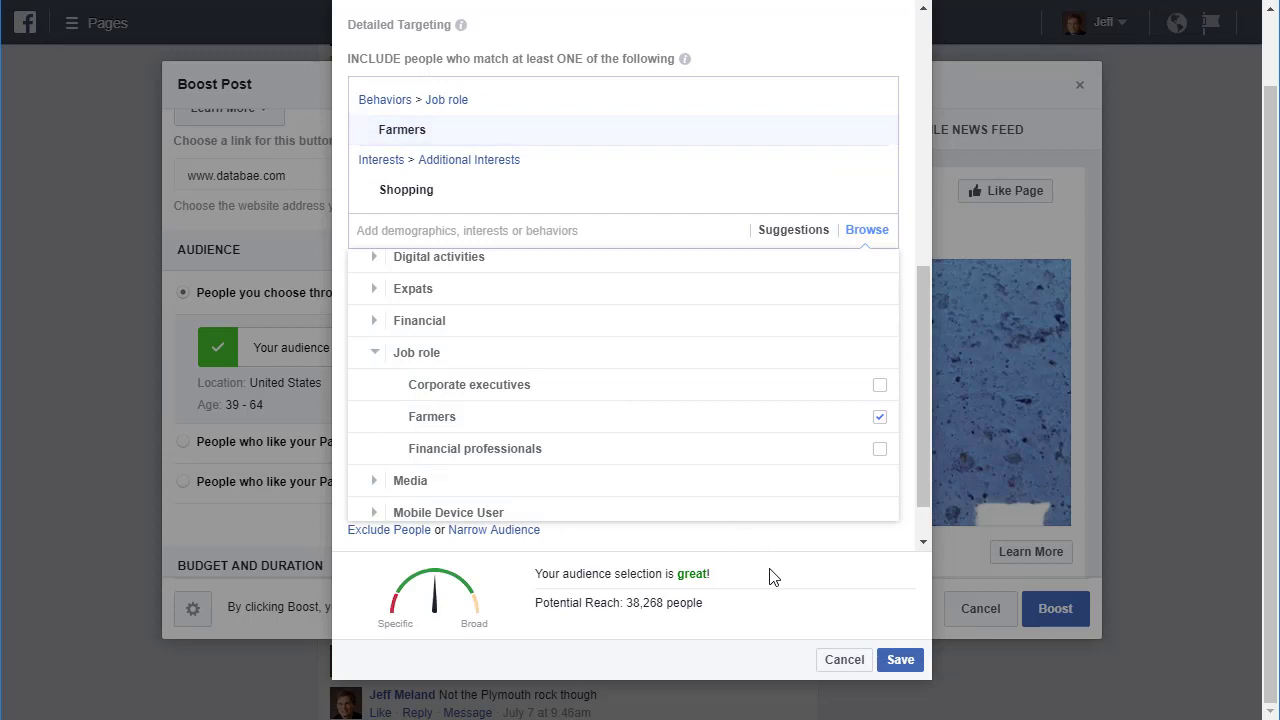
scroll(768, 553, "down", 1)
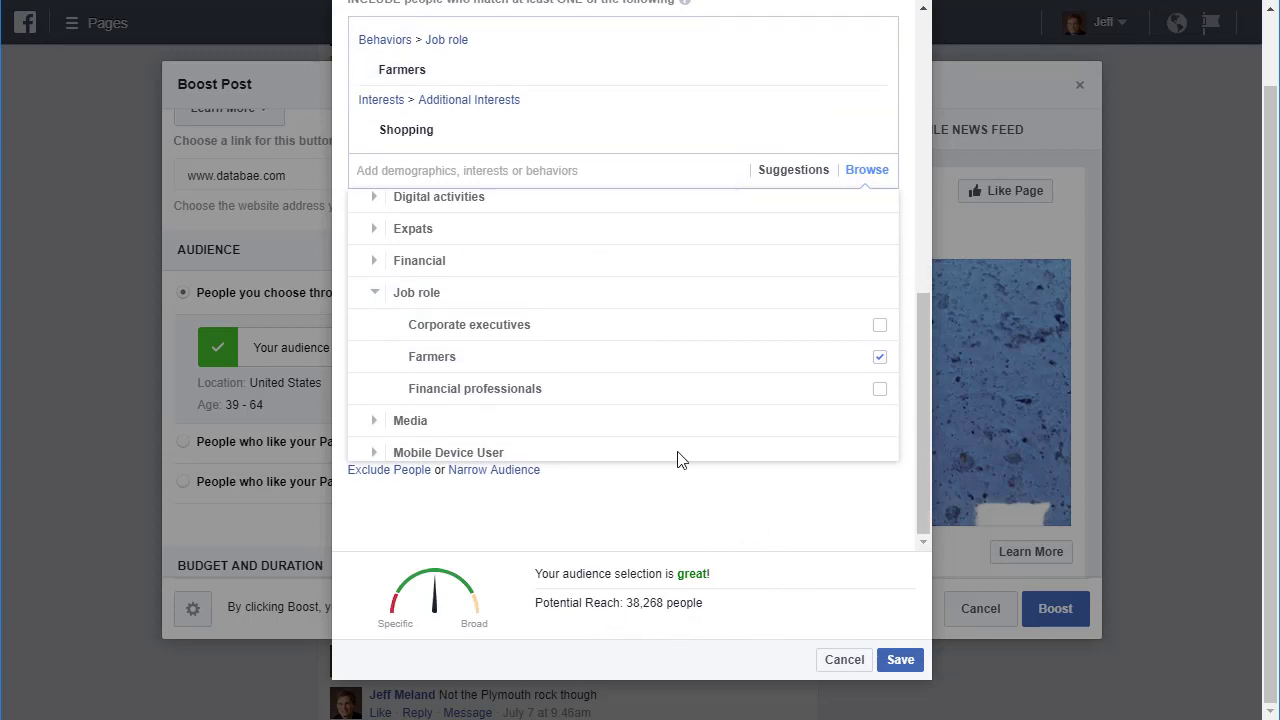
Step: Add a must-also-match condition and an exclusion condition to the audience's detailed targeting, leaving both empty
scroll(665, 400, "up", 2)
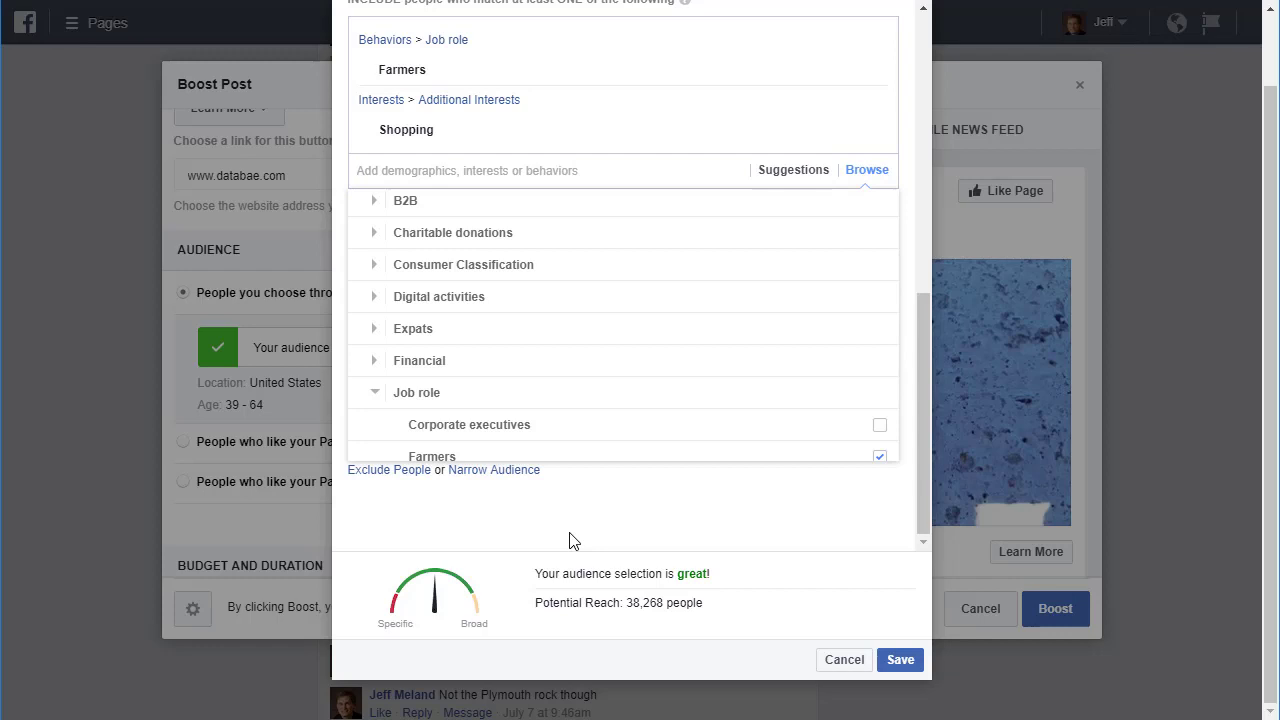
left_click(496, 471)
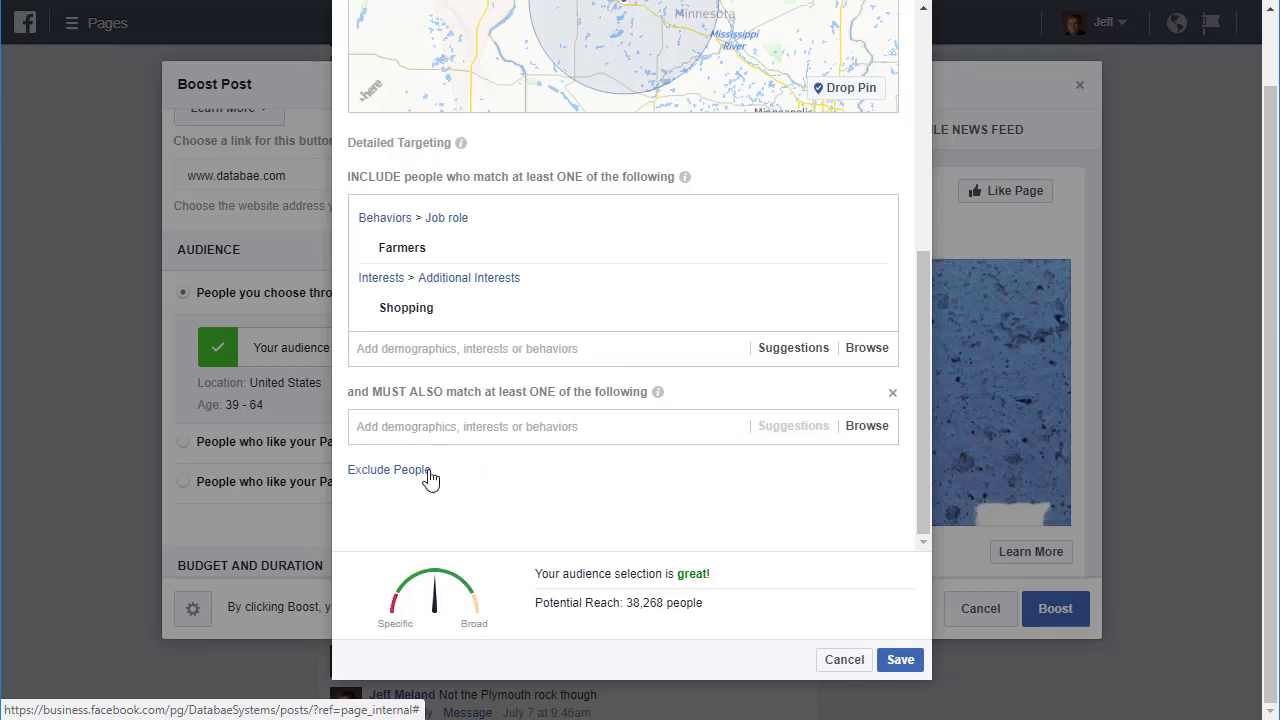
left_click(384, 474)
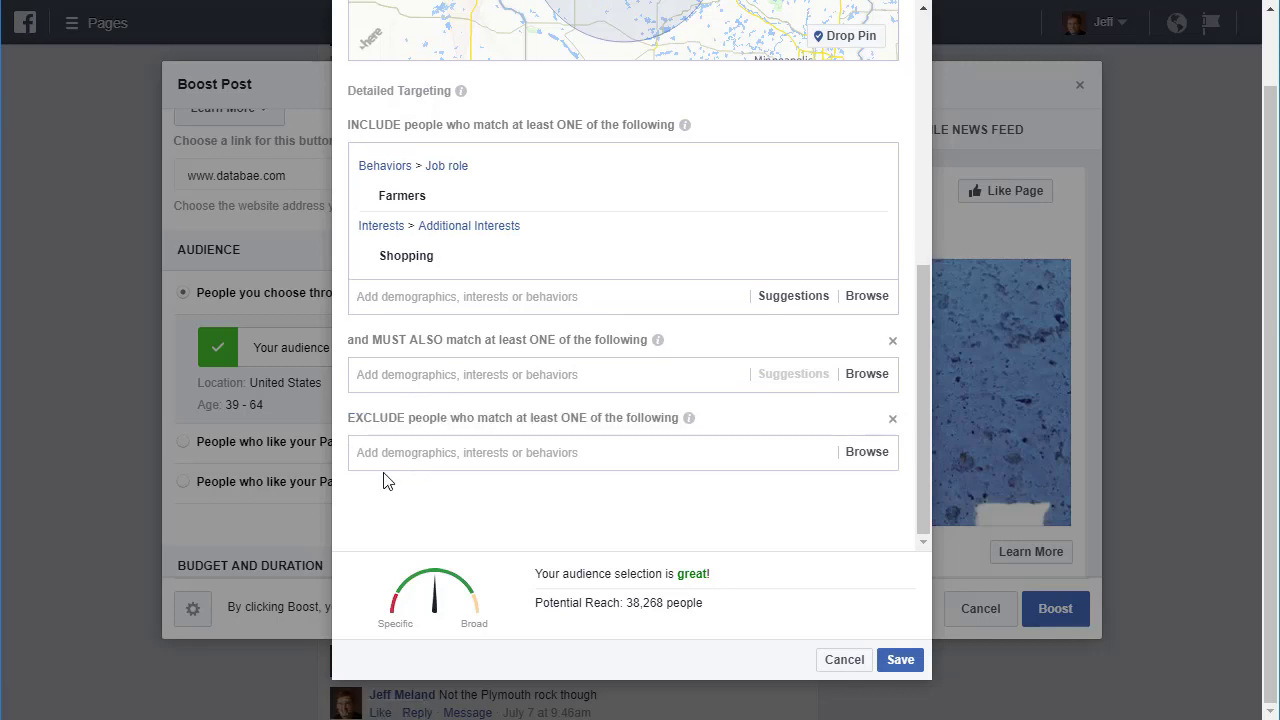
Step: Browse the Demographics categories available for excluding people, examining the Parents and Work options and the employer search
left_click(455, 450)
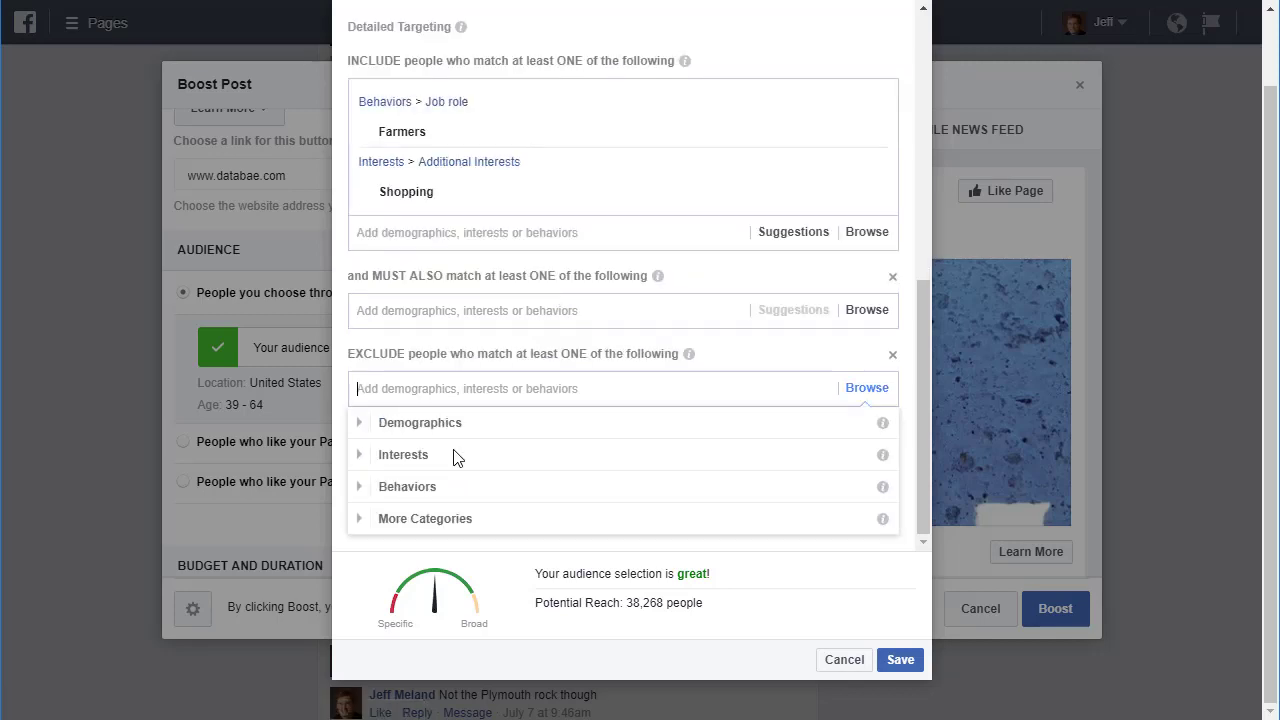
left_click(394, 426)
scroll(480, 451, "down", 3)
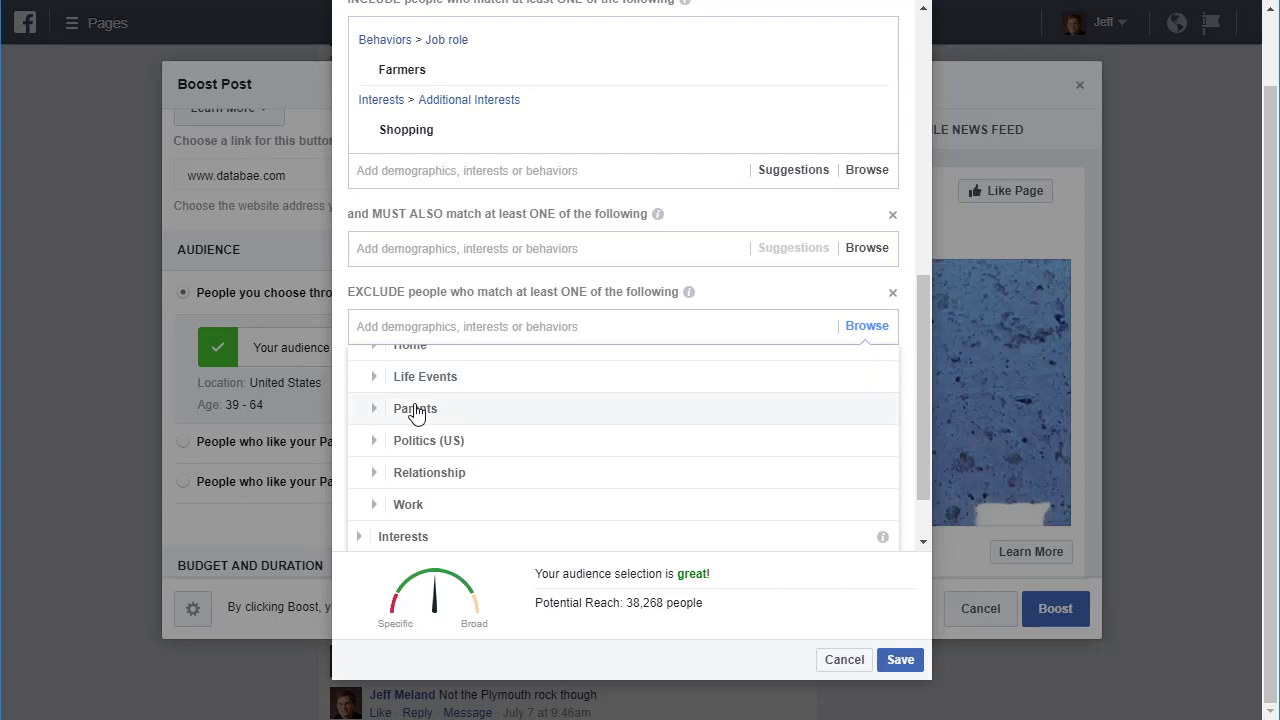
left_click(415, 410)
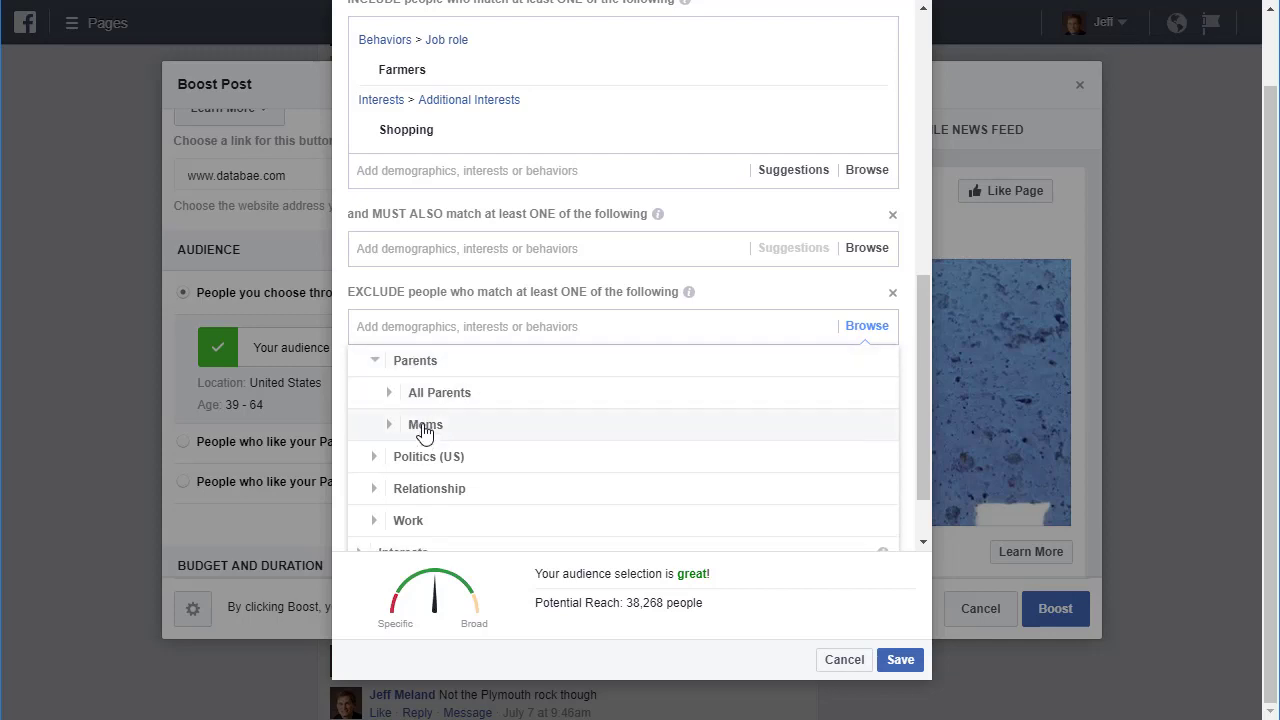
left_click(497, 524)
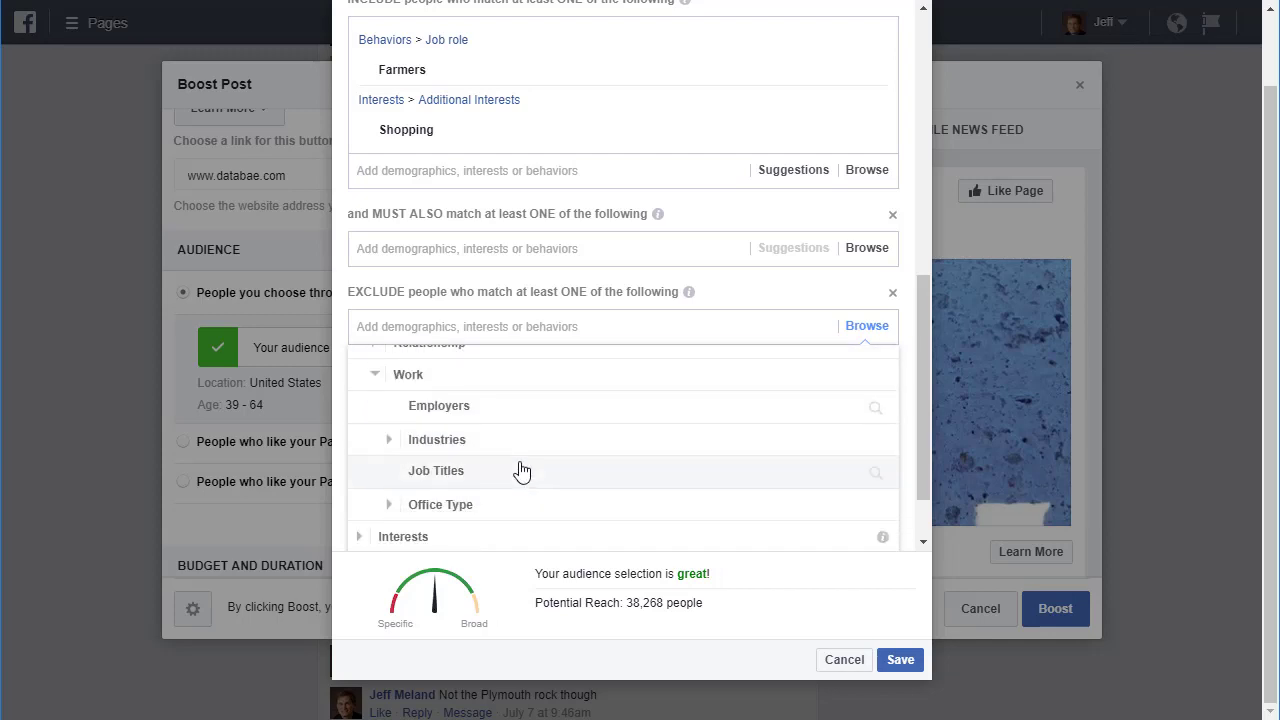
left_click(438, 408)
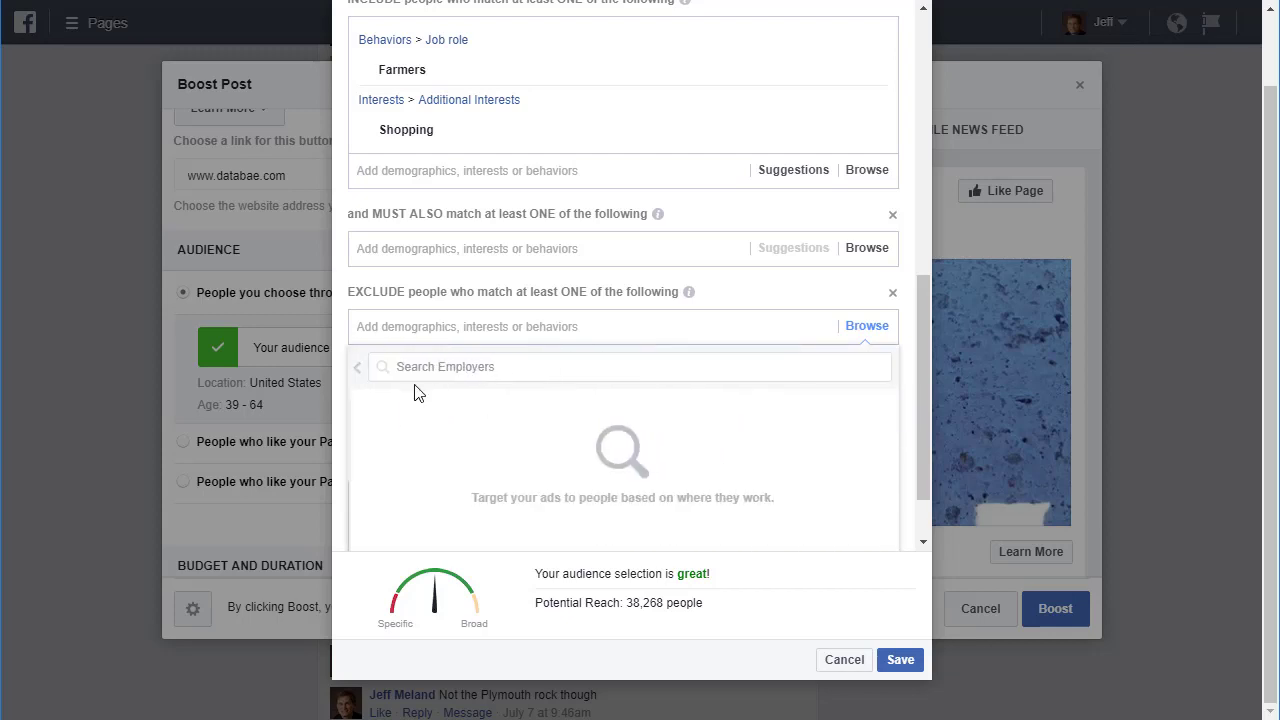
left_click(358, 368)
scroll(609, 389, "up", 5)
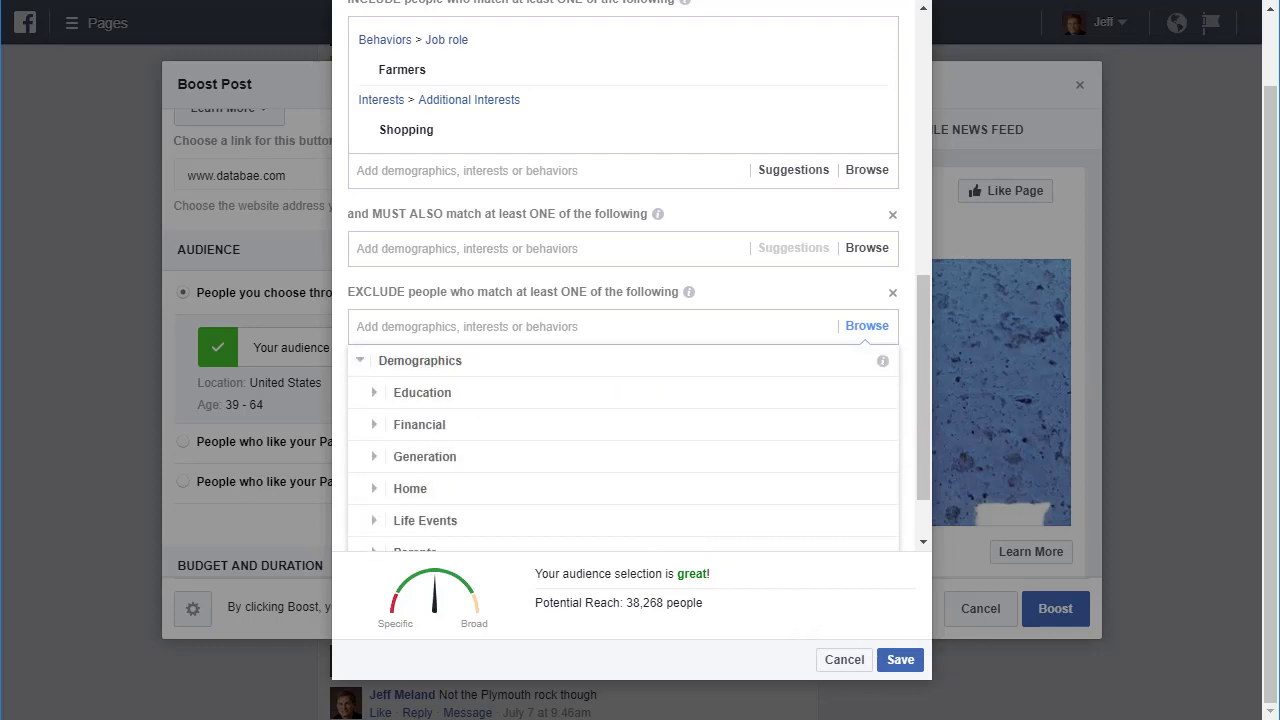
scroll(531, 446, "down", 5)
scroll(520, 414, "up", 10)
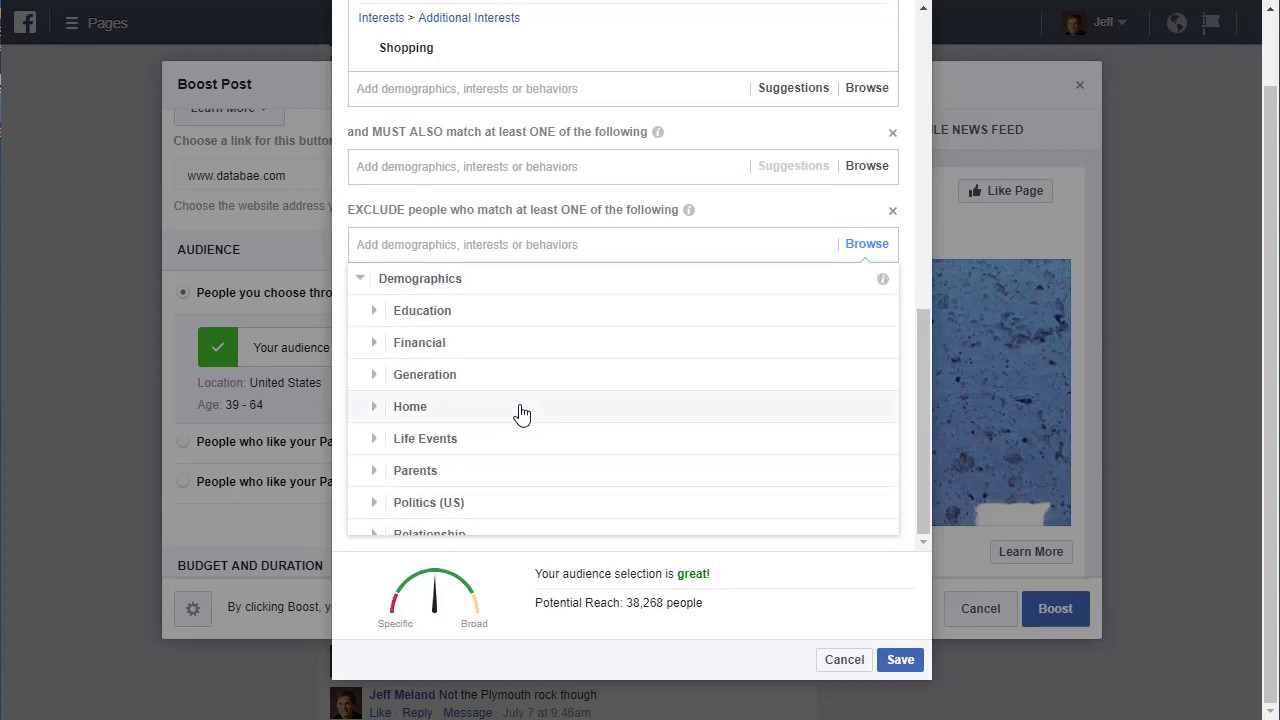
scroll(517, 406, "down", 5)
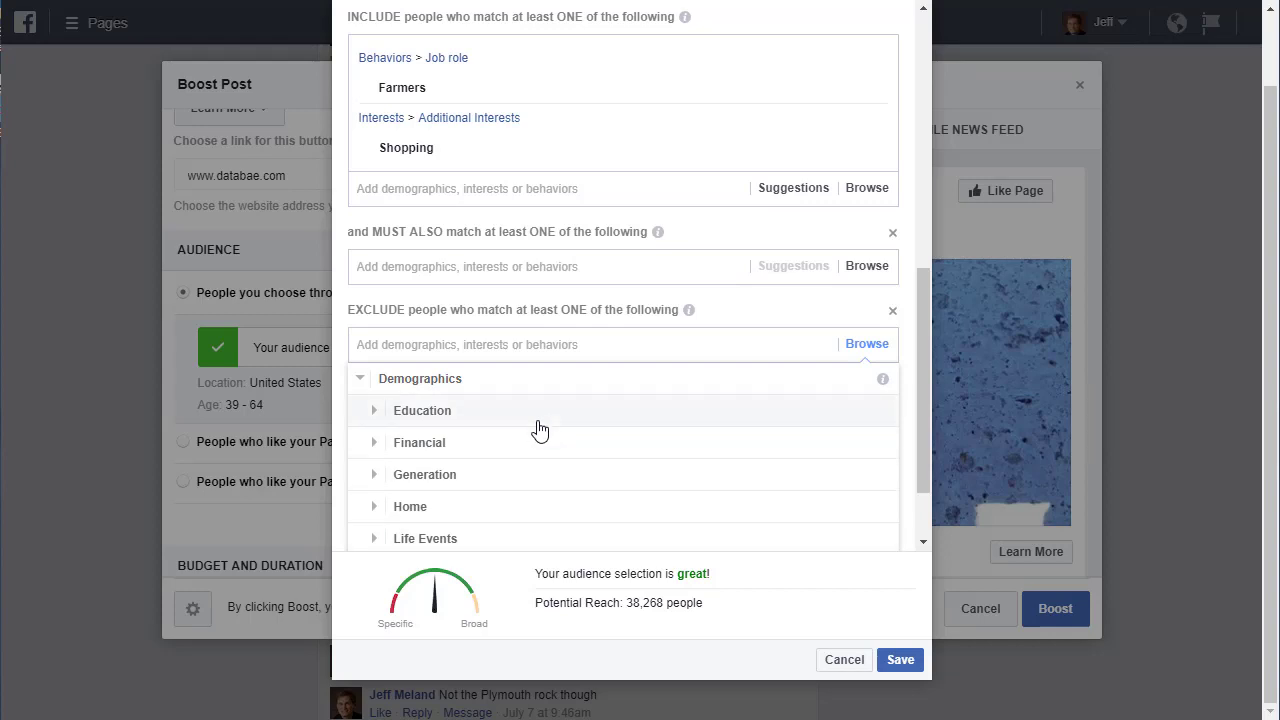
left_click(416, 345)
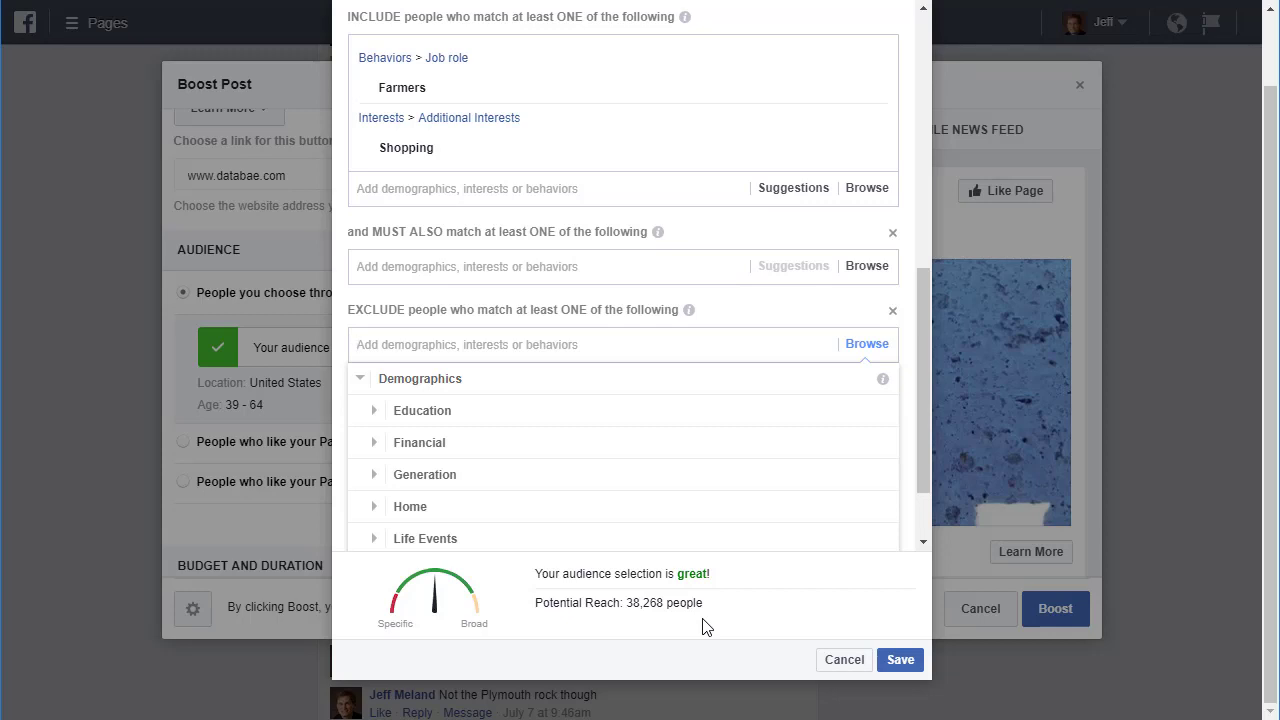
Step: Review the whole audience definition, from gender, age and location to the included, must-also-match and excluded criteria
scroll(545, 430, "up", 3)
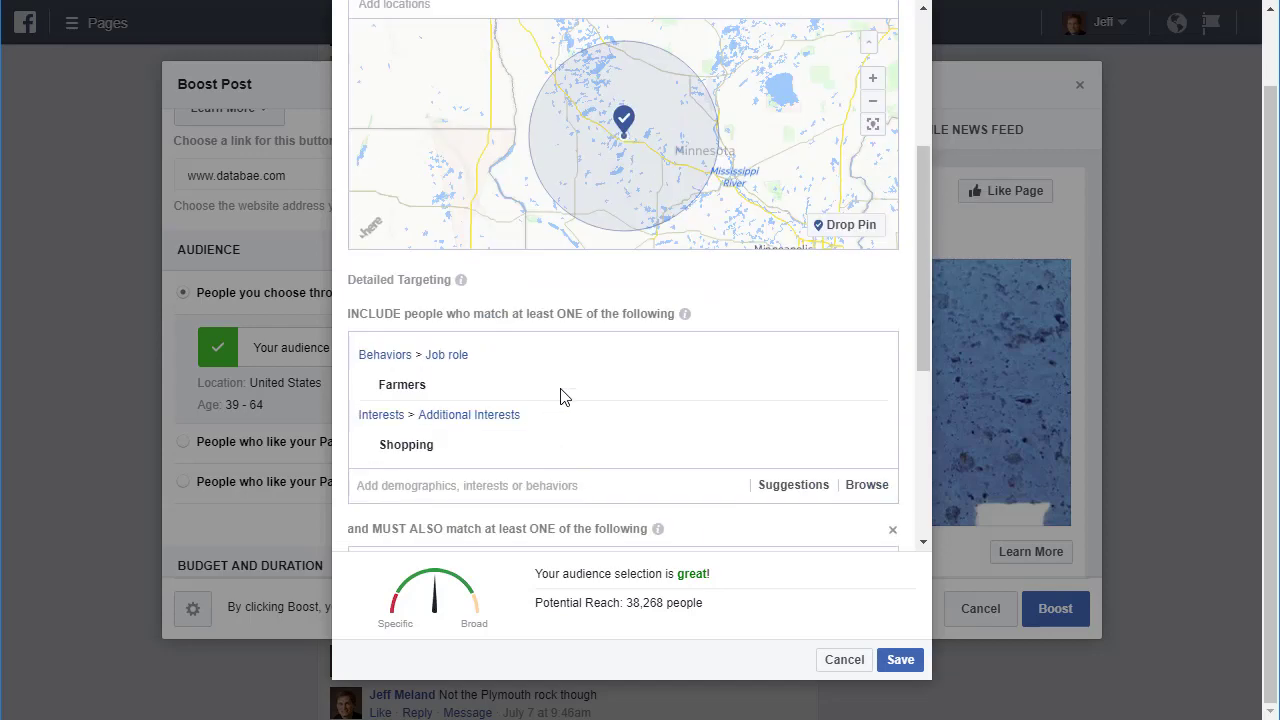
mouse_move(684, 317)
scroll(696, 263, "up", 1)
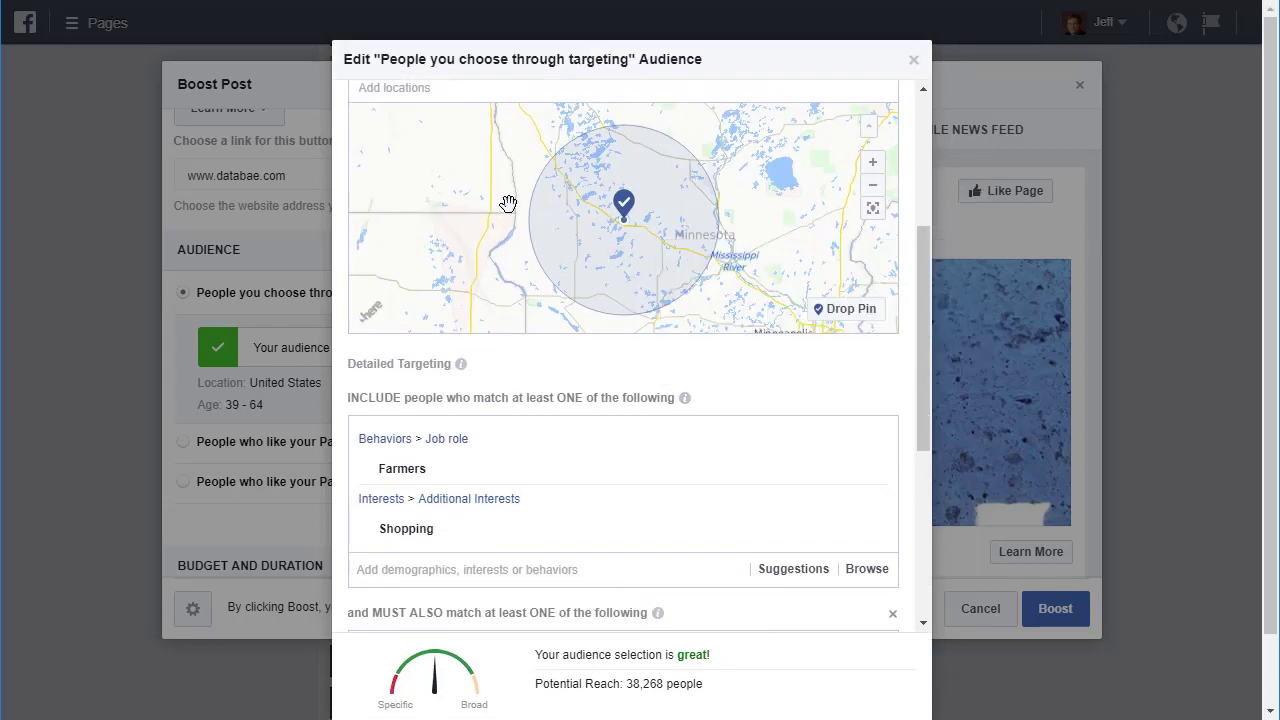
scroll(768, 376, "up", 3)
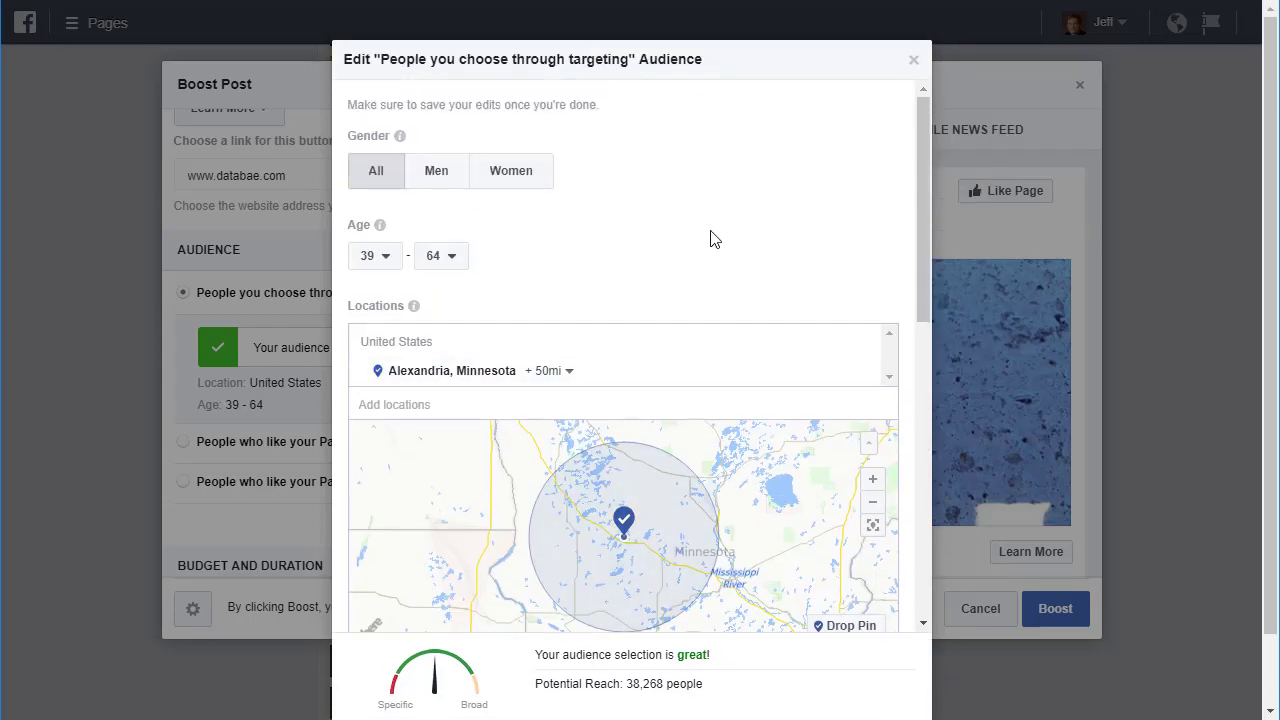
scroll(694, 254, "down", 3)
scroll(726, 434, "down", 2)
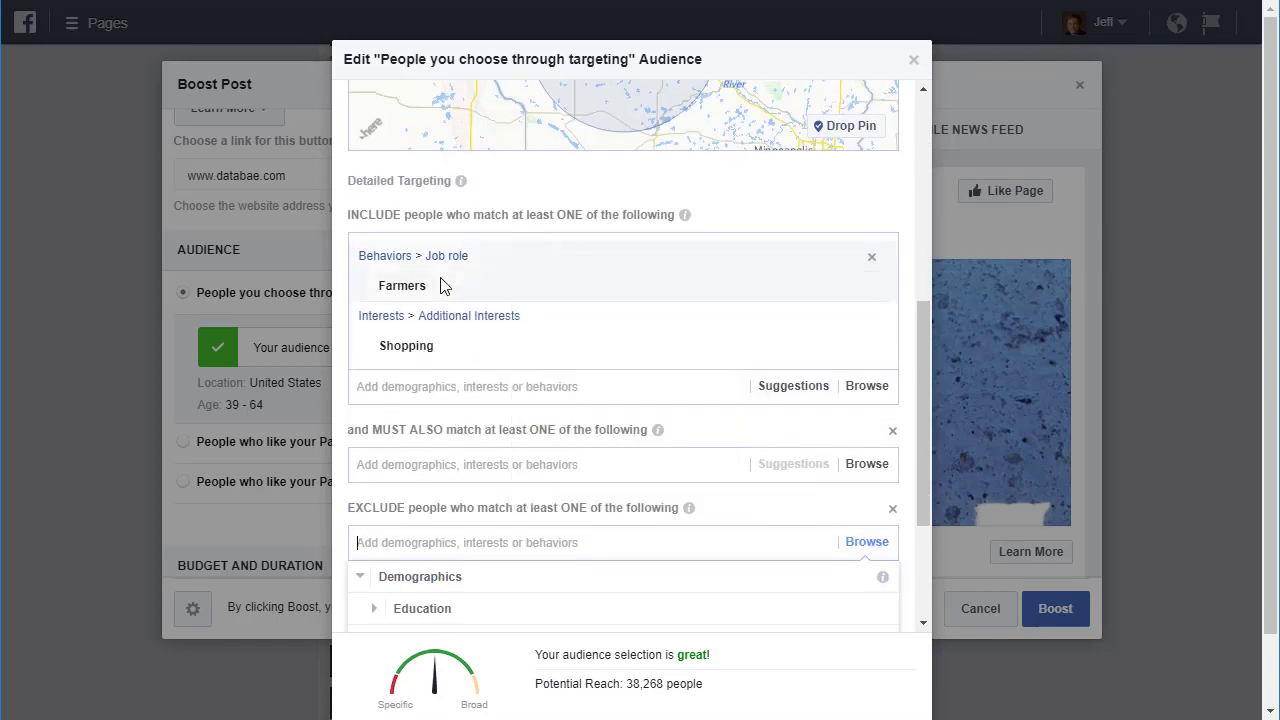
scroll(514, 343, "down", 2)
scroll(604, 467, "down", 5)
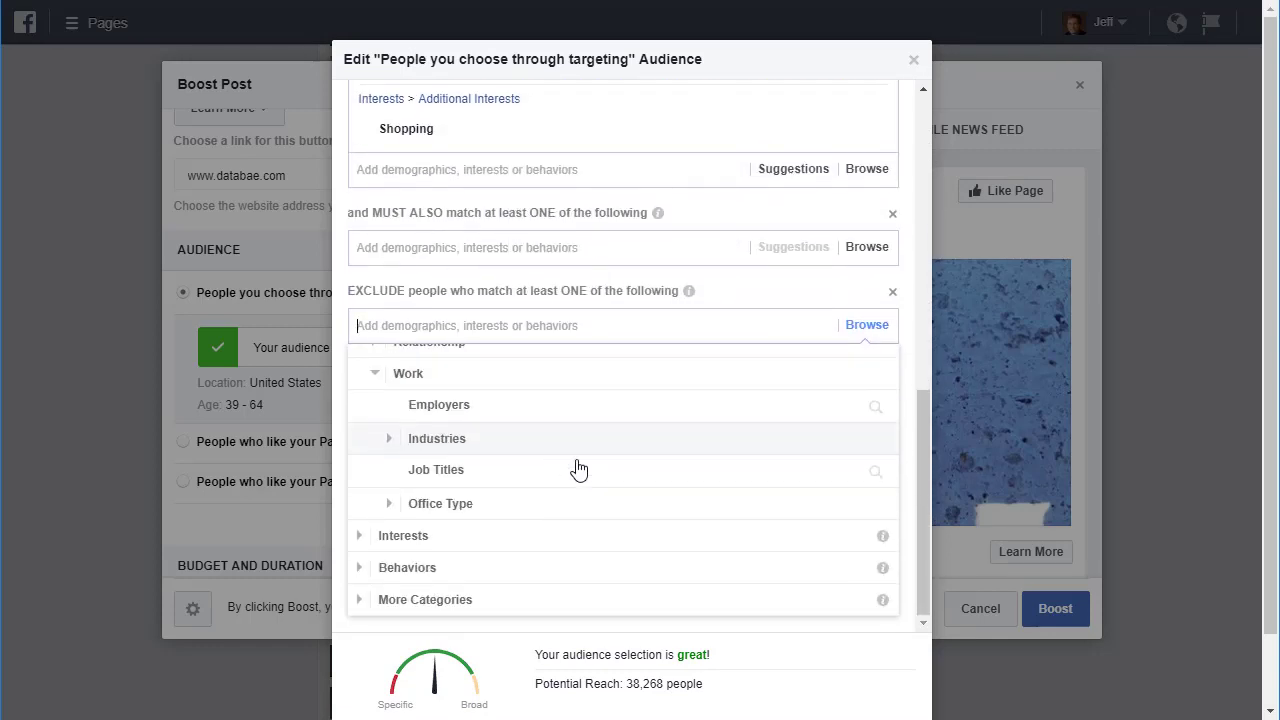
scroll(840, 571, "down", 2)
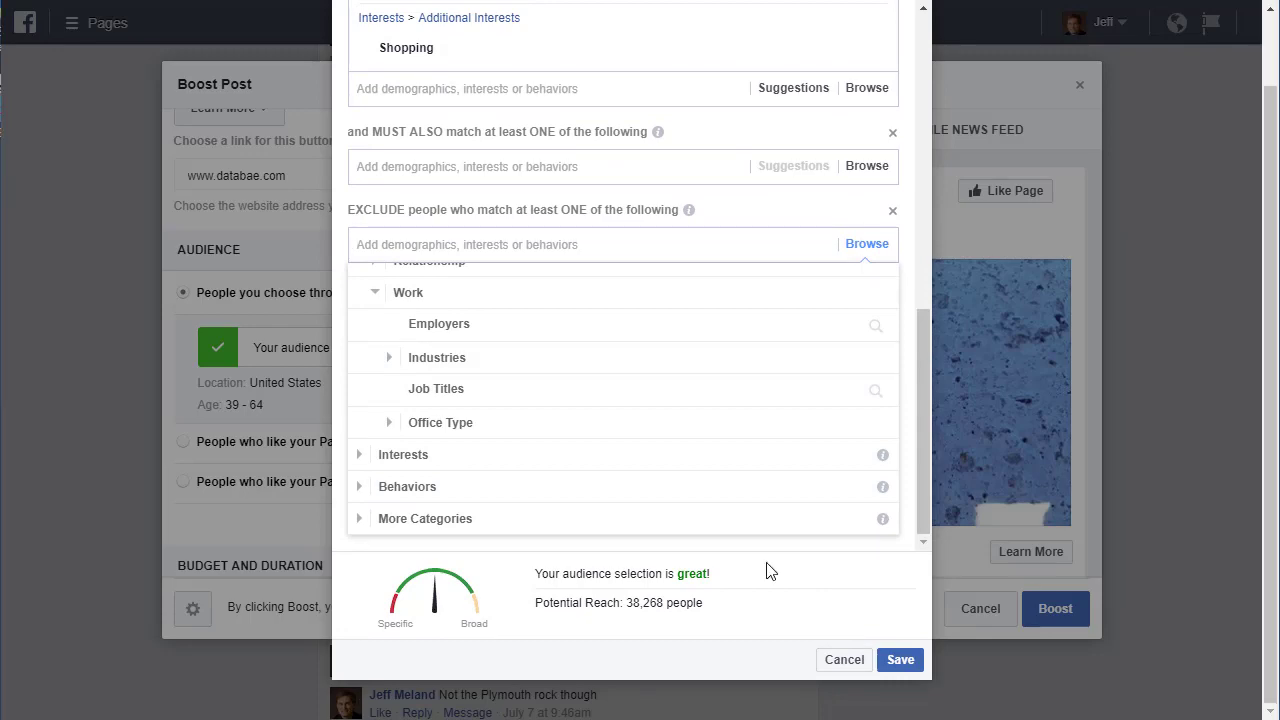
scroll(500, 450, "up", 5)
scroll(550, 330, "up", 4)
scroll(580, 200, "up", 3)
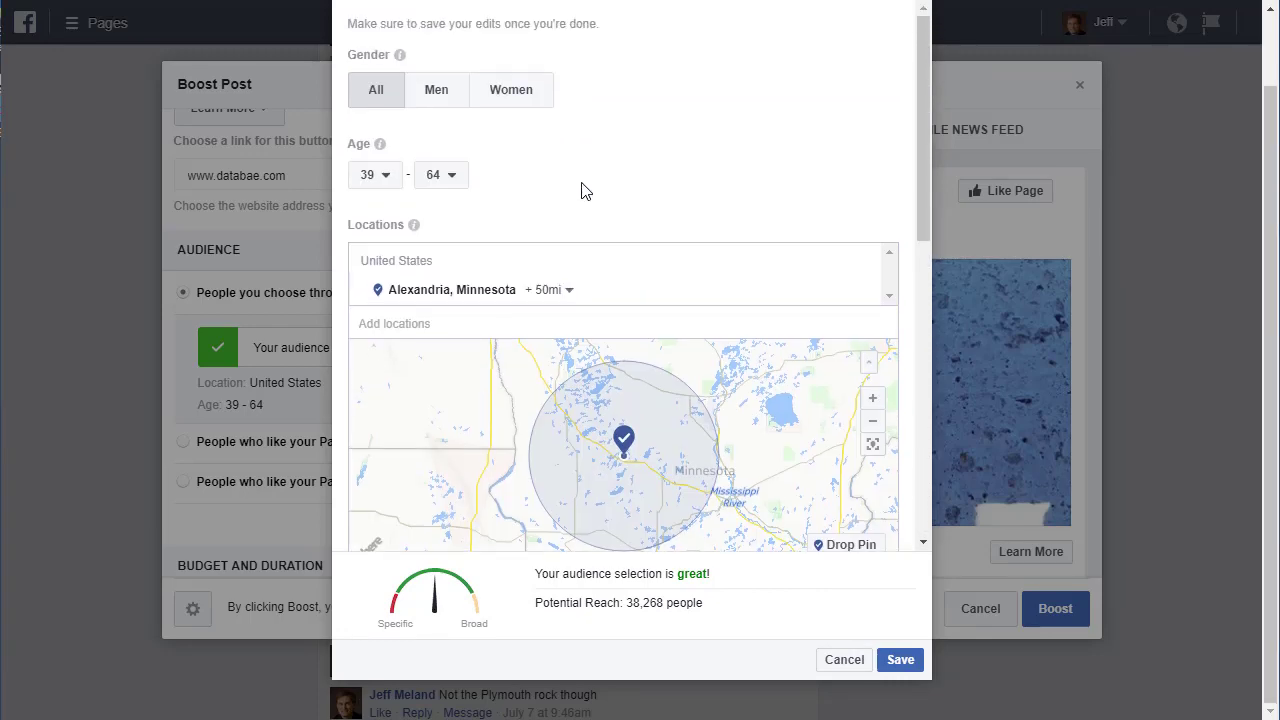
Step: Discard the audience edits and cancel the post's boost promotion
scroll(590, 380, "down", 5)
scroll(716, 473, "down", 4)
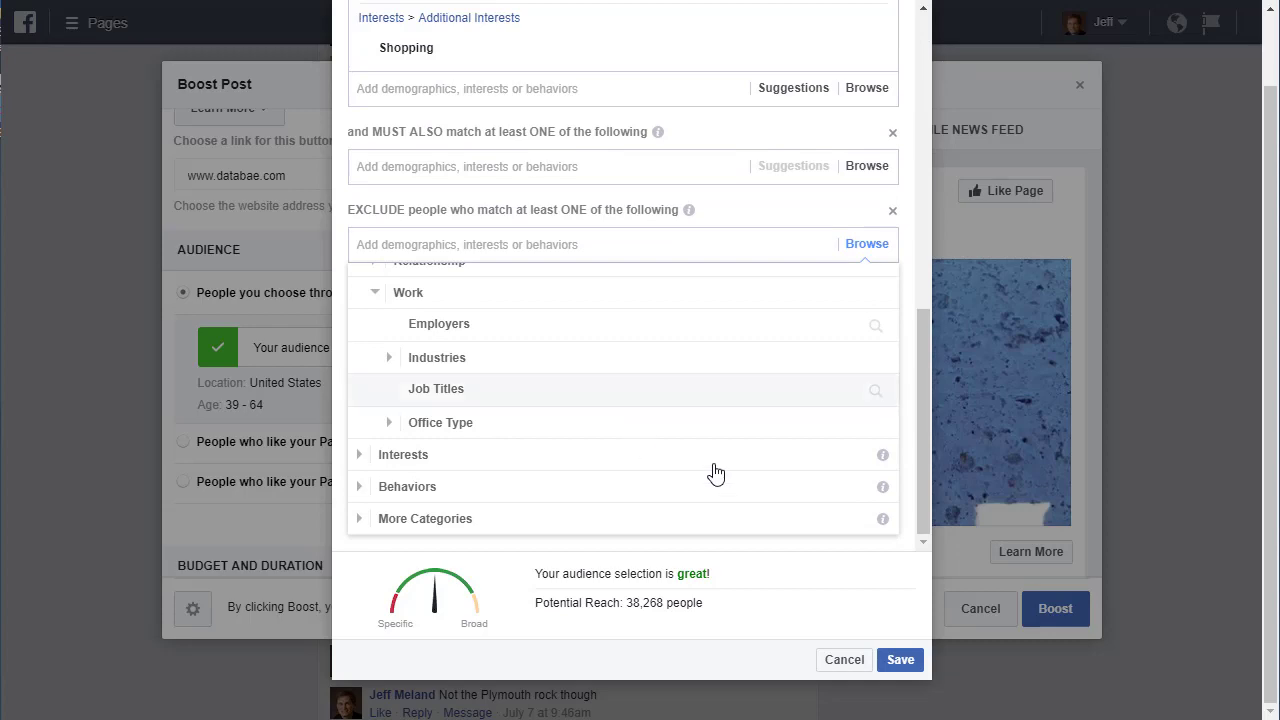
left_click(850, 661)
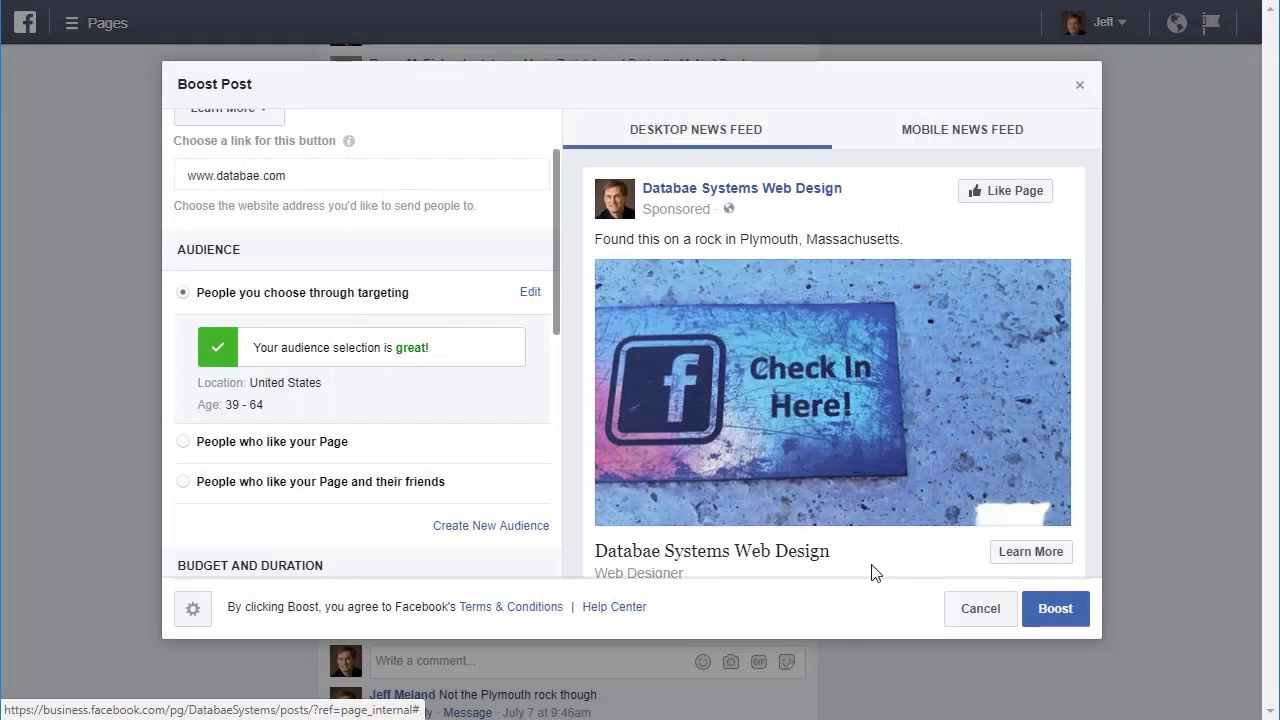
left_click(989, 612)
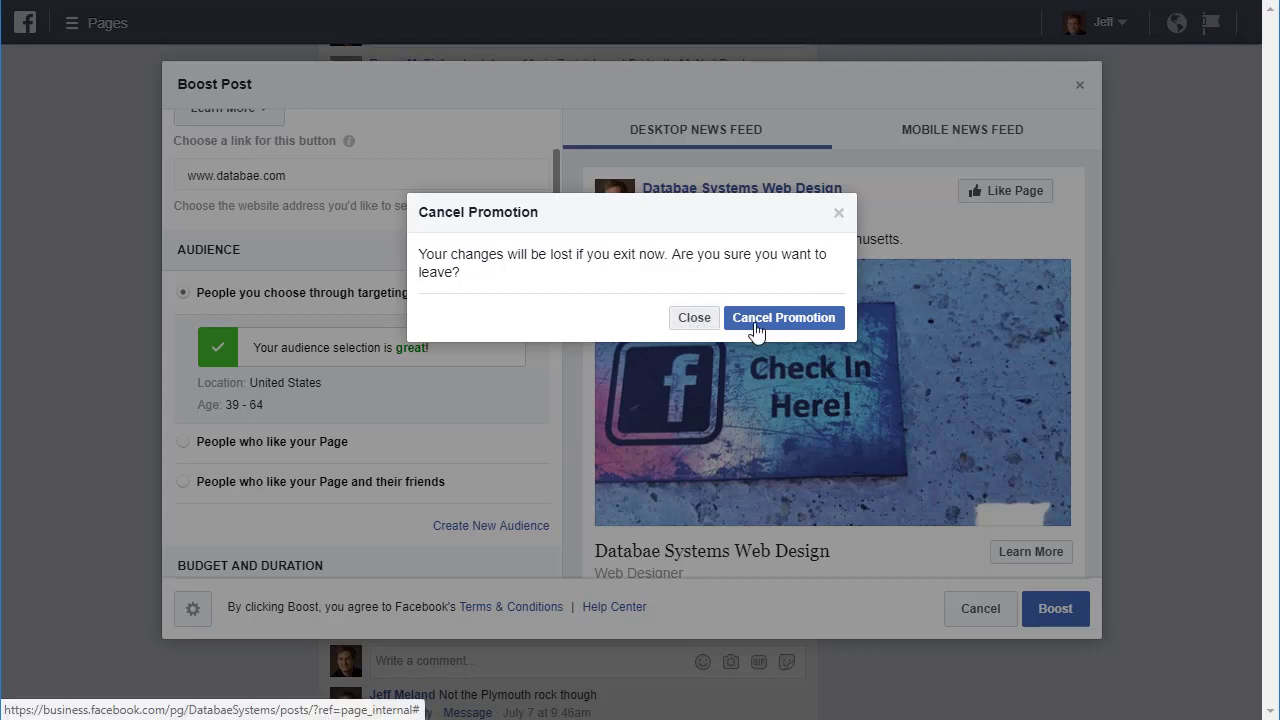
left_click(812, 317)
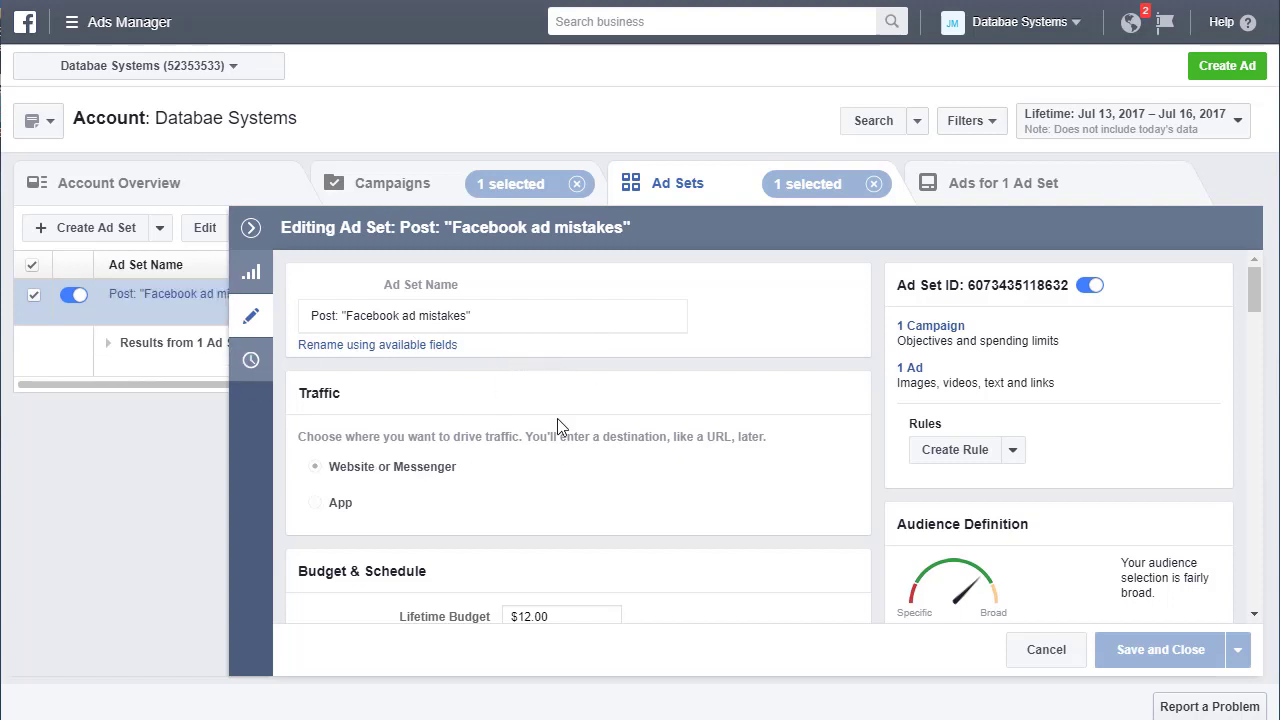
Step: In Ads Manager, review the traffic, budget, schedule and audience settings of the "Facebook ad mistakes" ad set
scroll(663, 476, "down", 2)
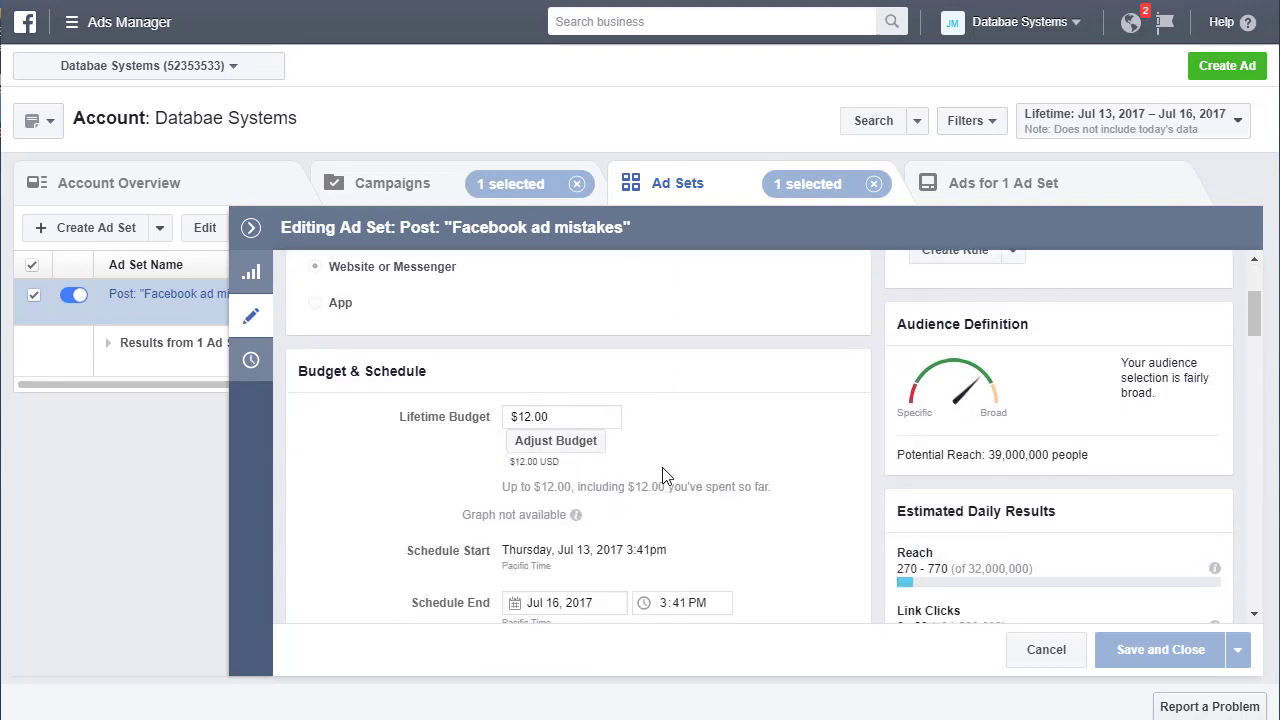
scroll(424, 430, "down", 4)
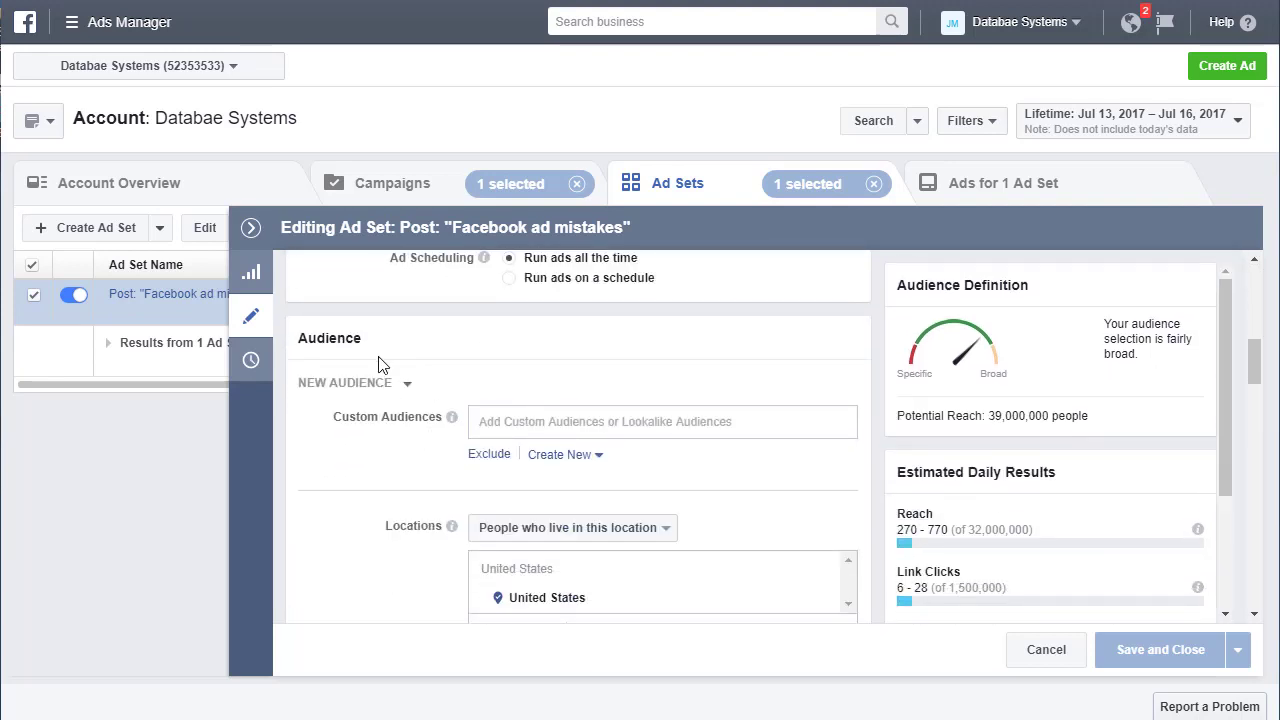
scroll(631, 400, "down", 1)
scroll(510, 528, "down", 1)
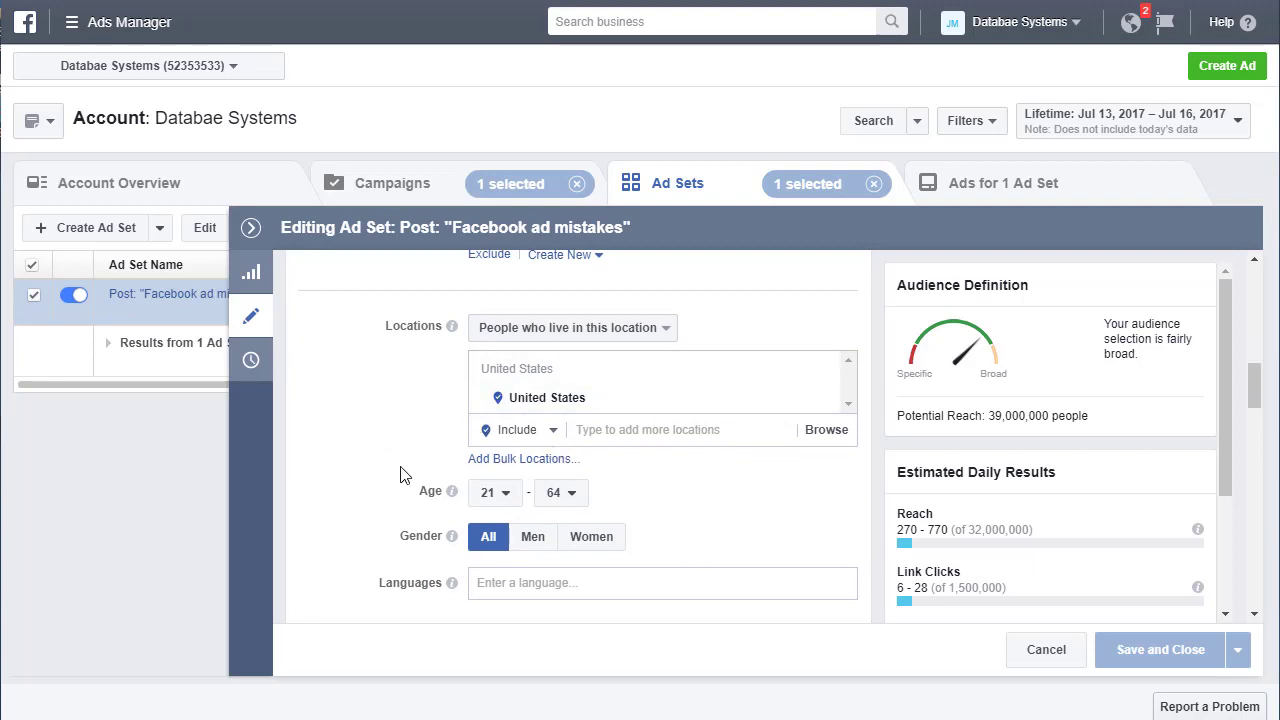
scroll(402, 470, "down", 2)
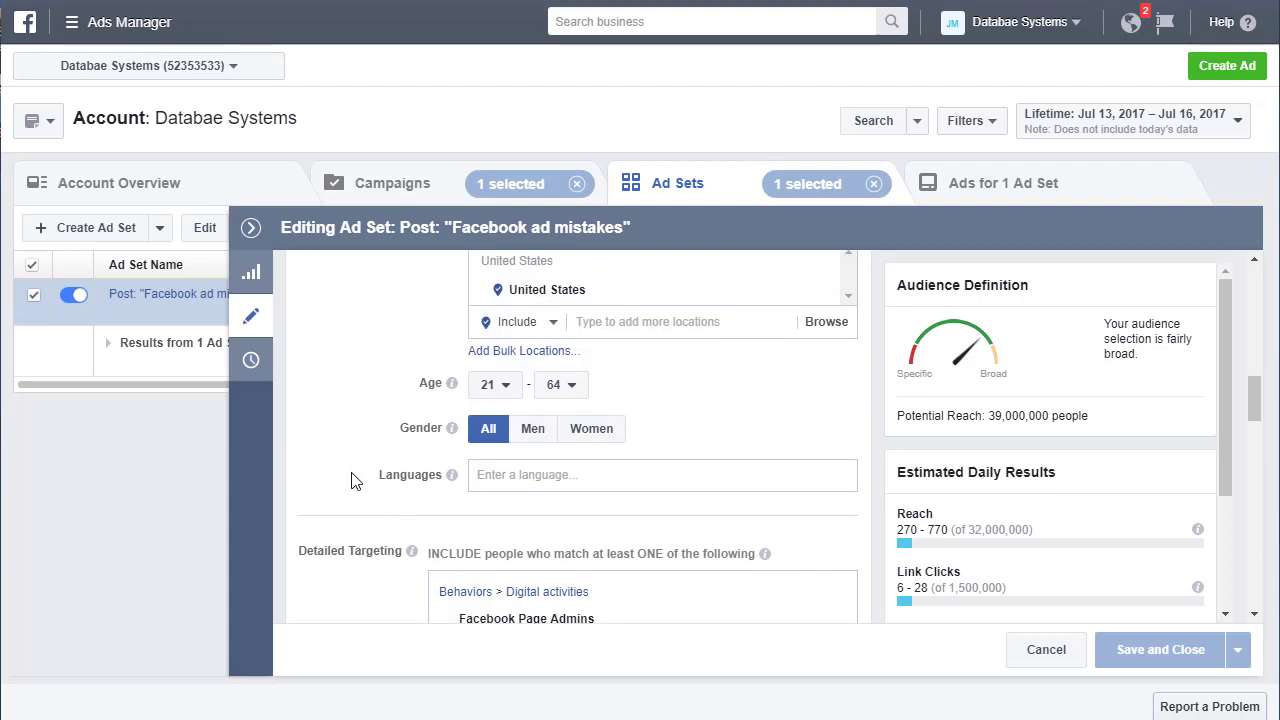
scroll(351, 481, "up", 2)
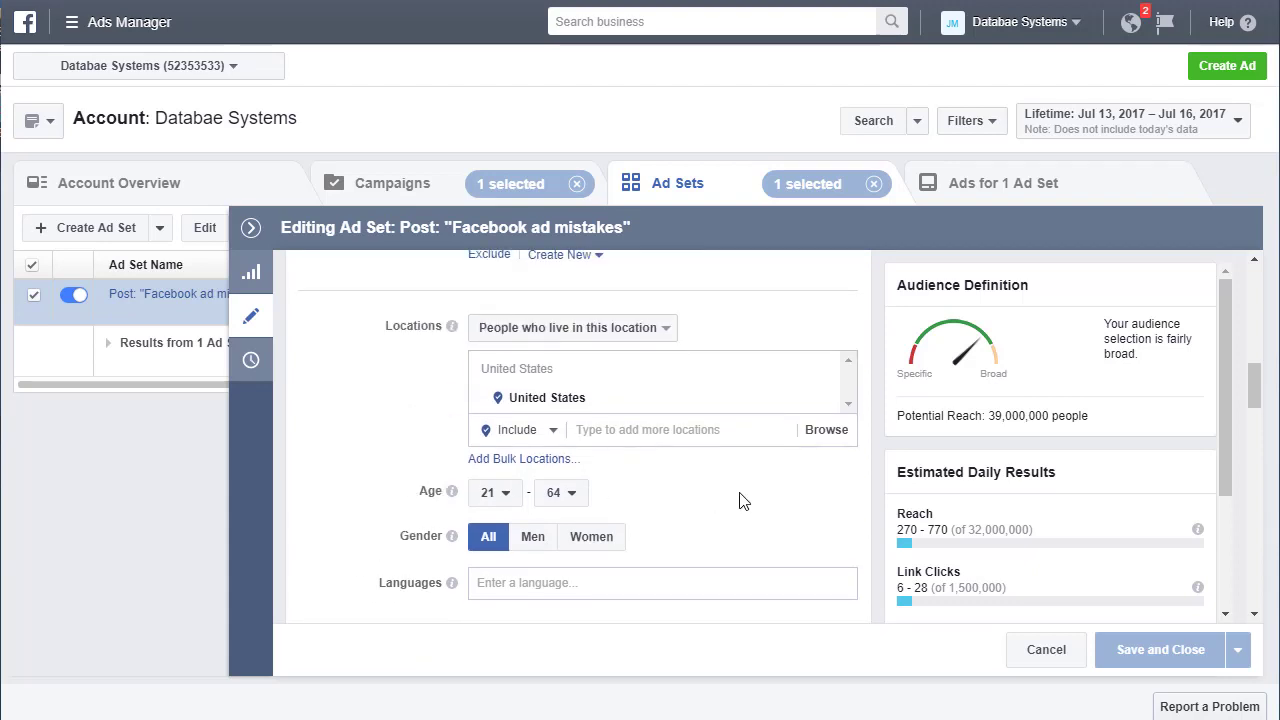
scroll(740, 500, "down", 8)
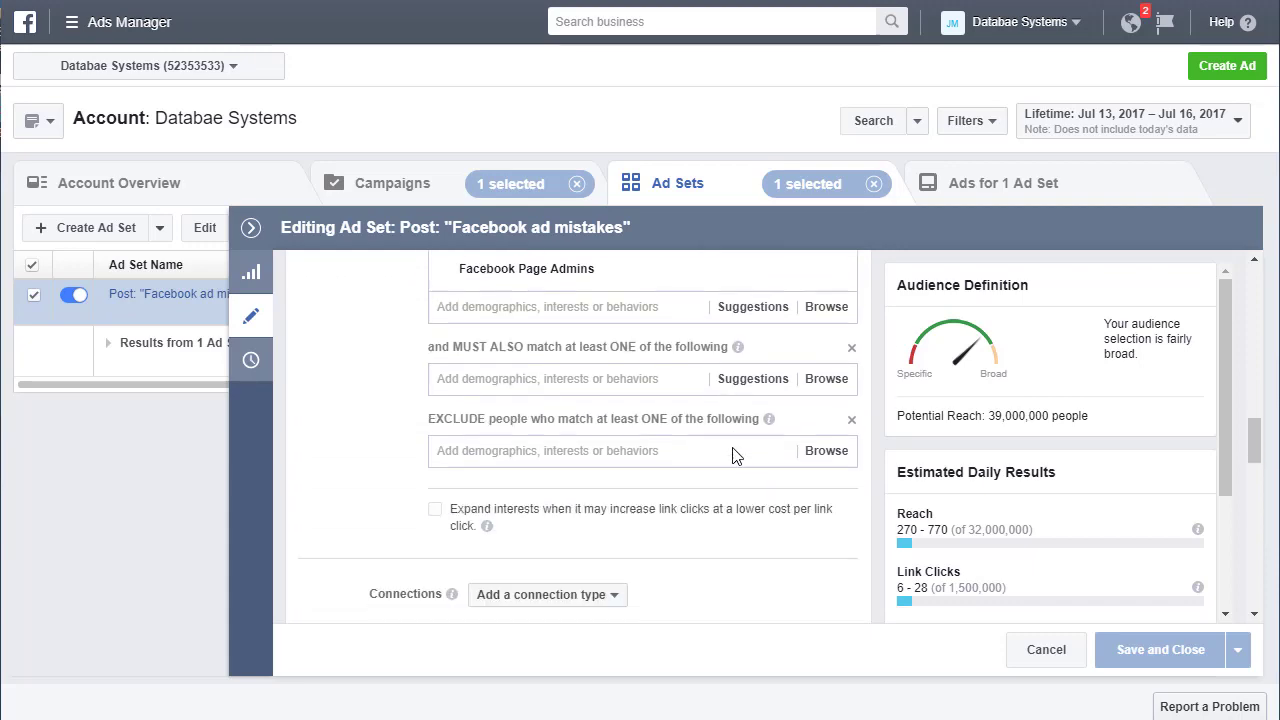
Step: Examine the ad set's placement options and its Optimization & Delivery settings
scroll(632, 437, "down", 8)
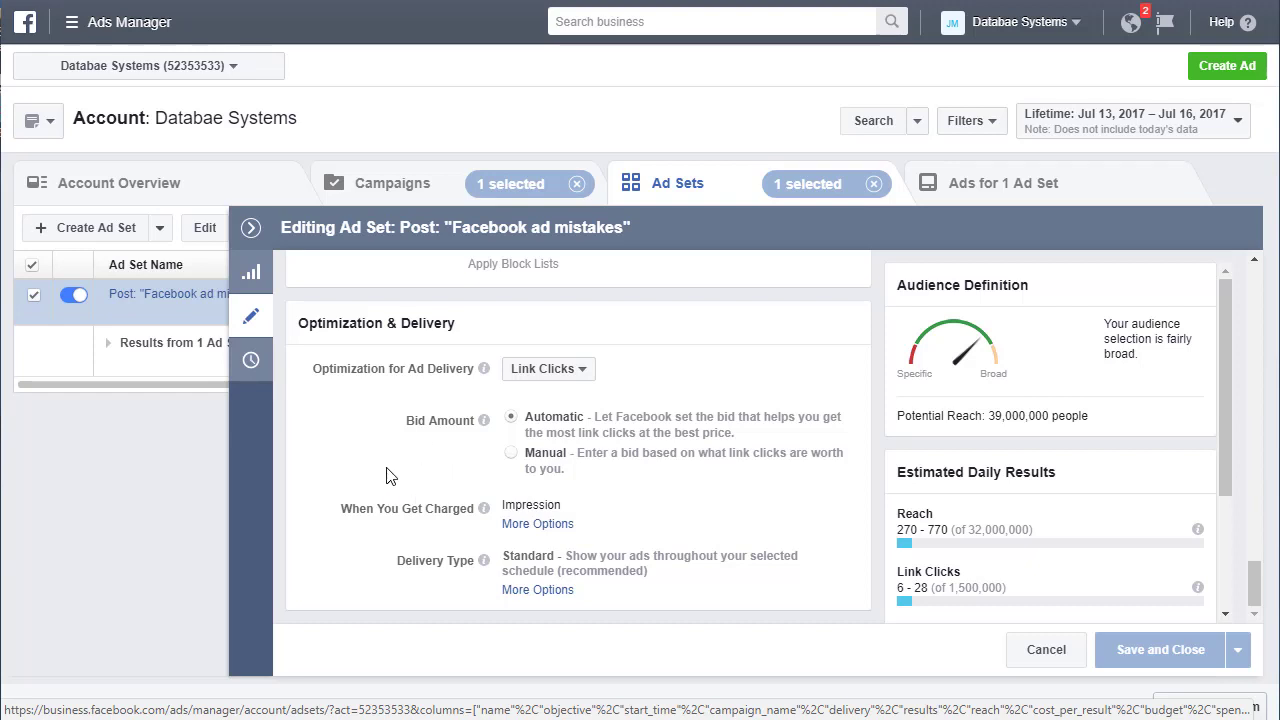
scroll(386, 476, "up", 6)
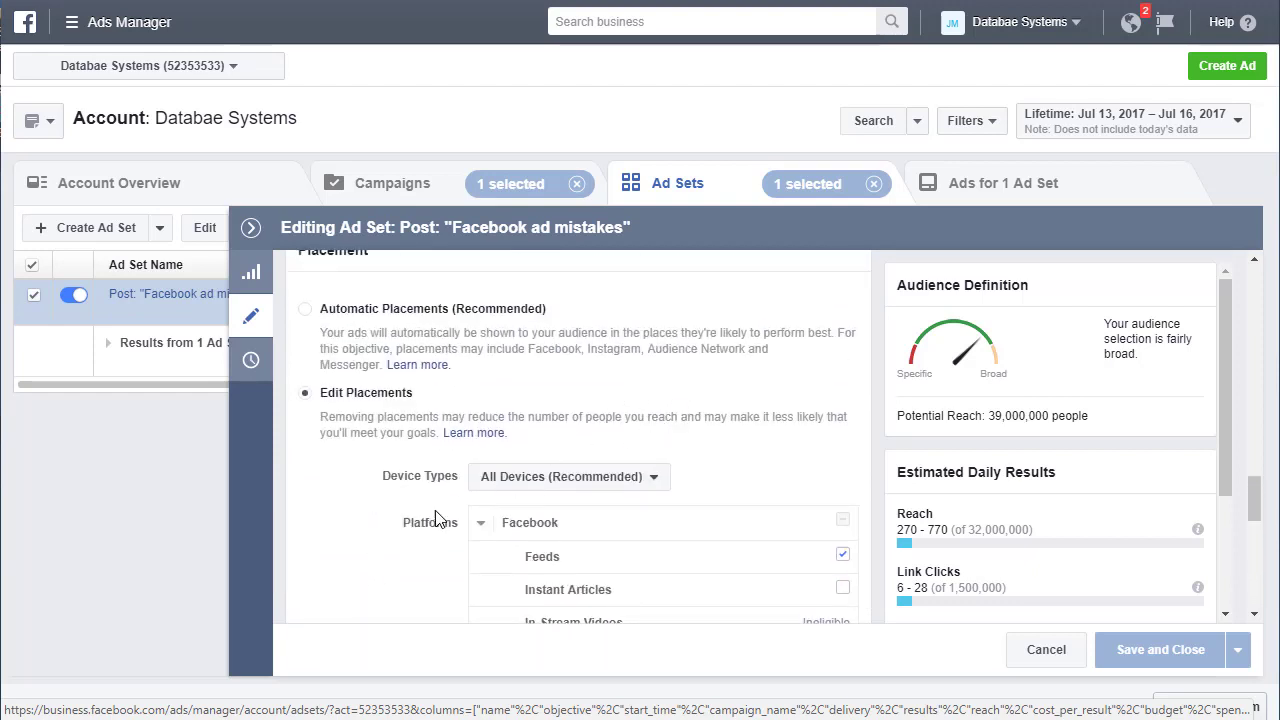
scroll(377, 522, "down", 6)
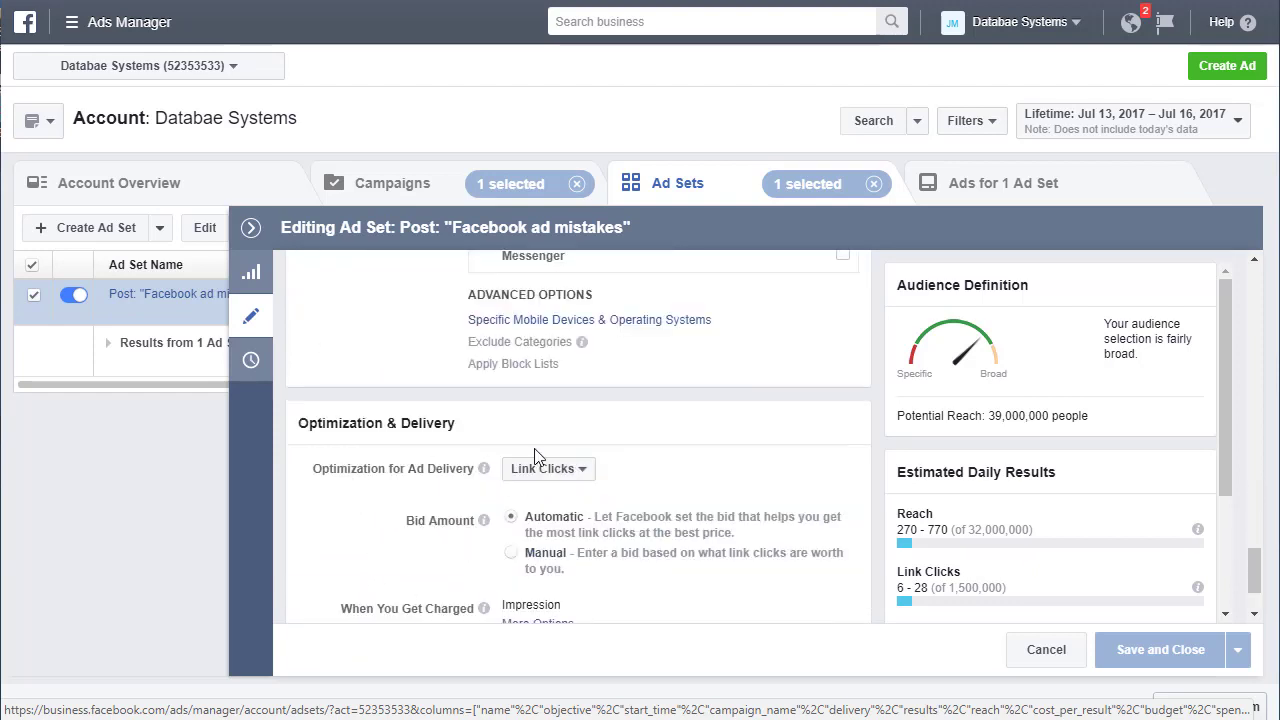
scroll(690, 492, "up", 5)
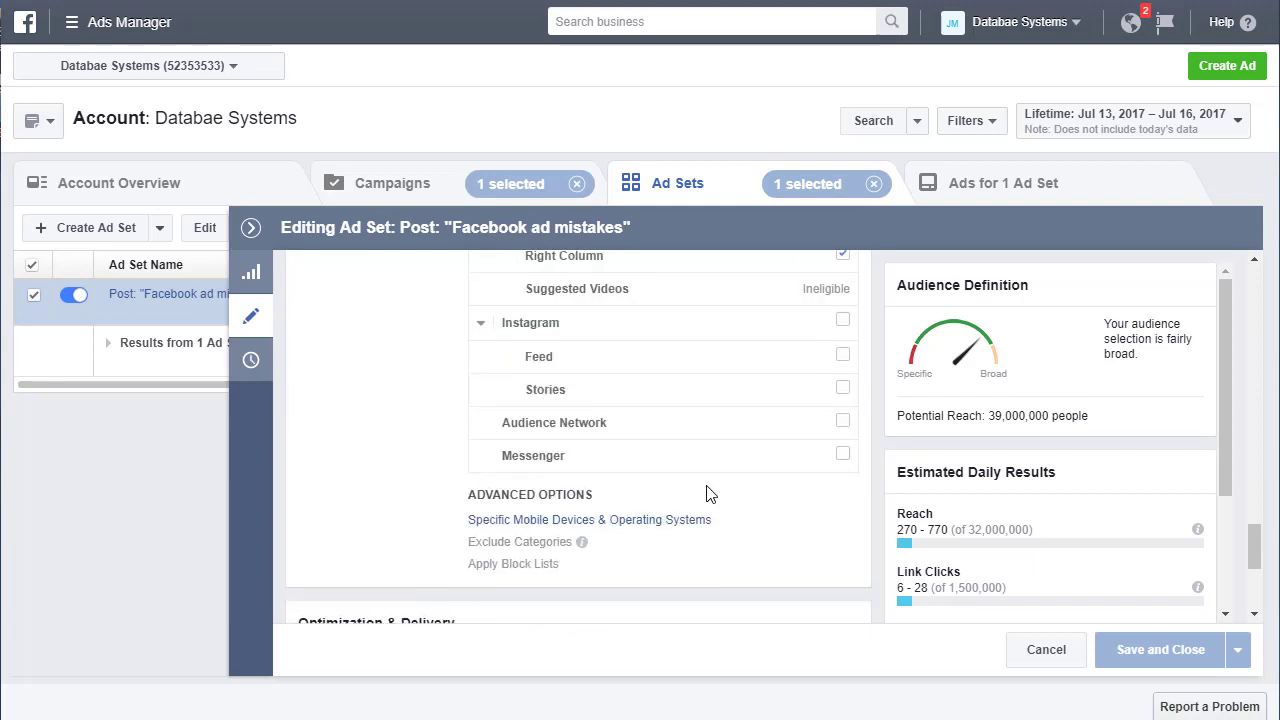
Step: Examine the connection types offered for Facebook Pages, Apps and Events in the ad set's audience, without adding one
scroll(710, 492, "up", 10)
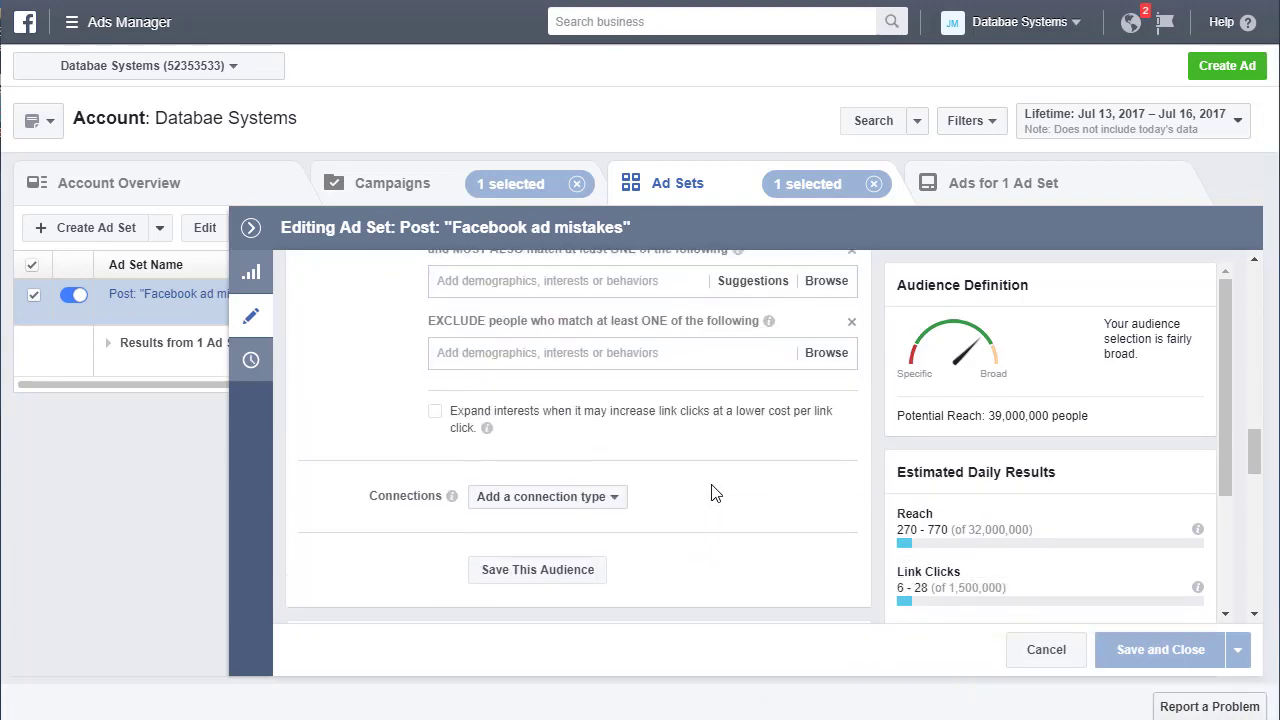
scroll(727, 498, "down", 2)
scroll(759, 401, "up", 3)
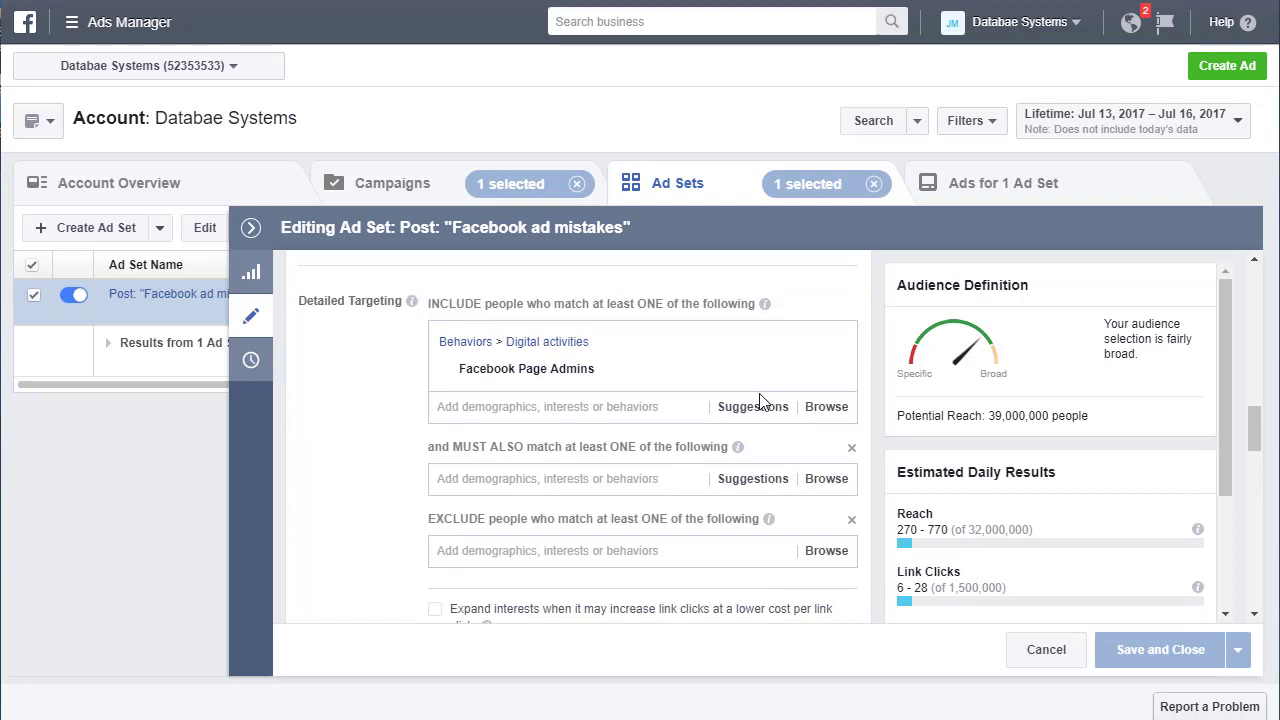
scroll(759, 401, "down", 3)
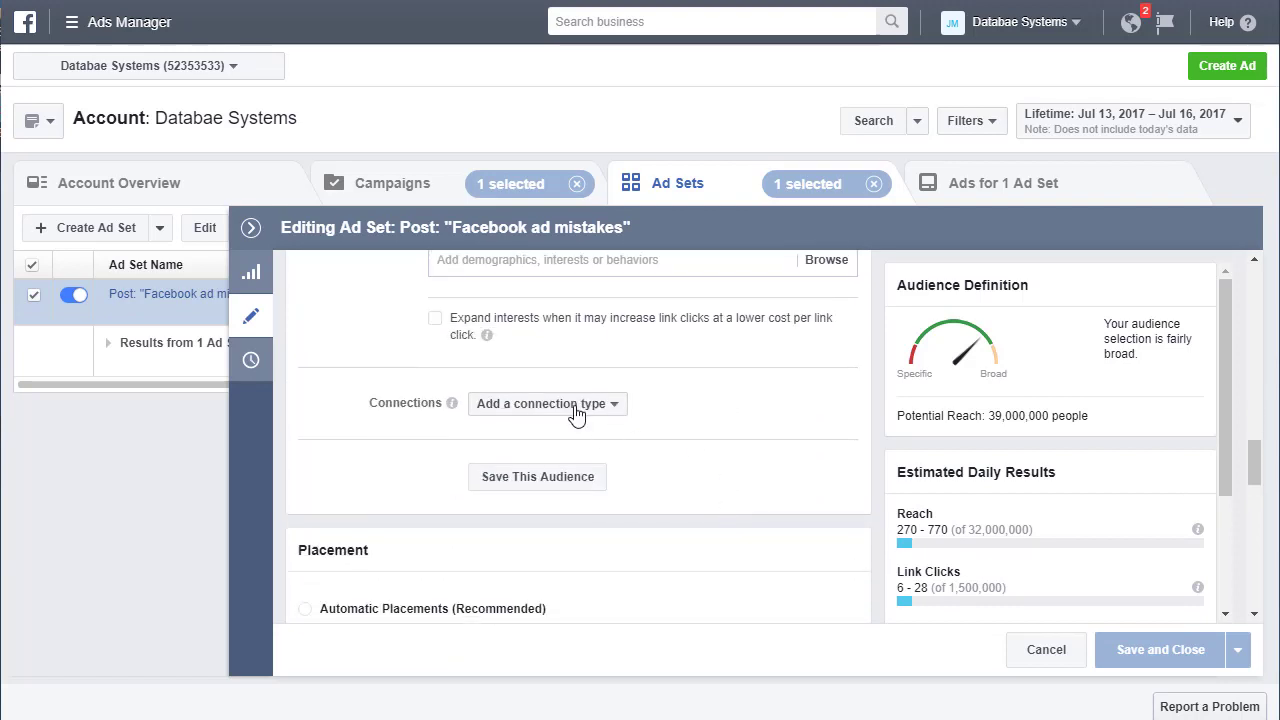
left_click(578, 405)
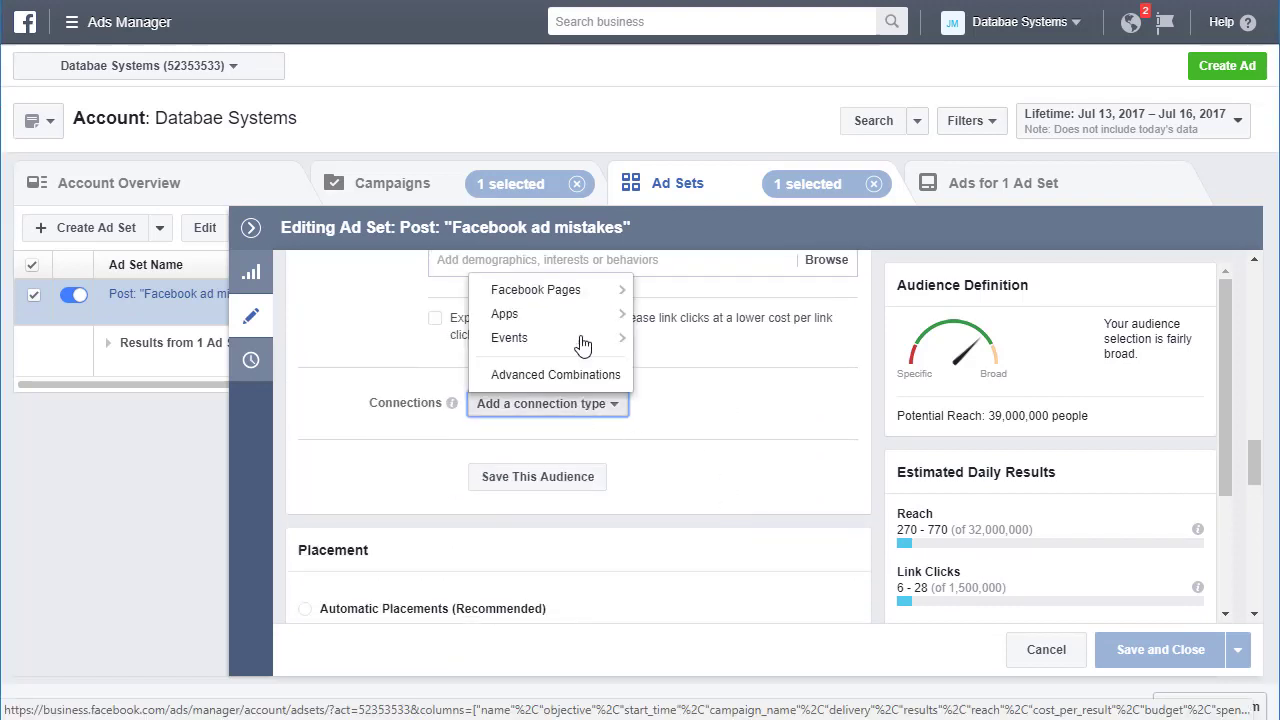
mouse_move(590, 292)
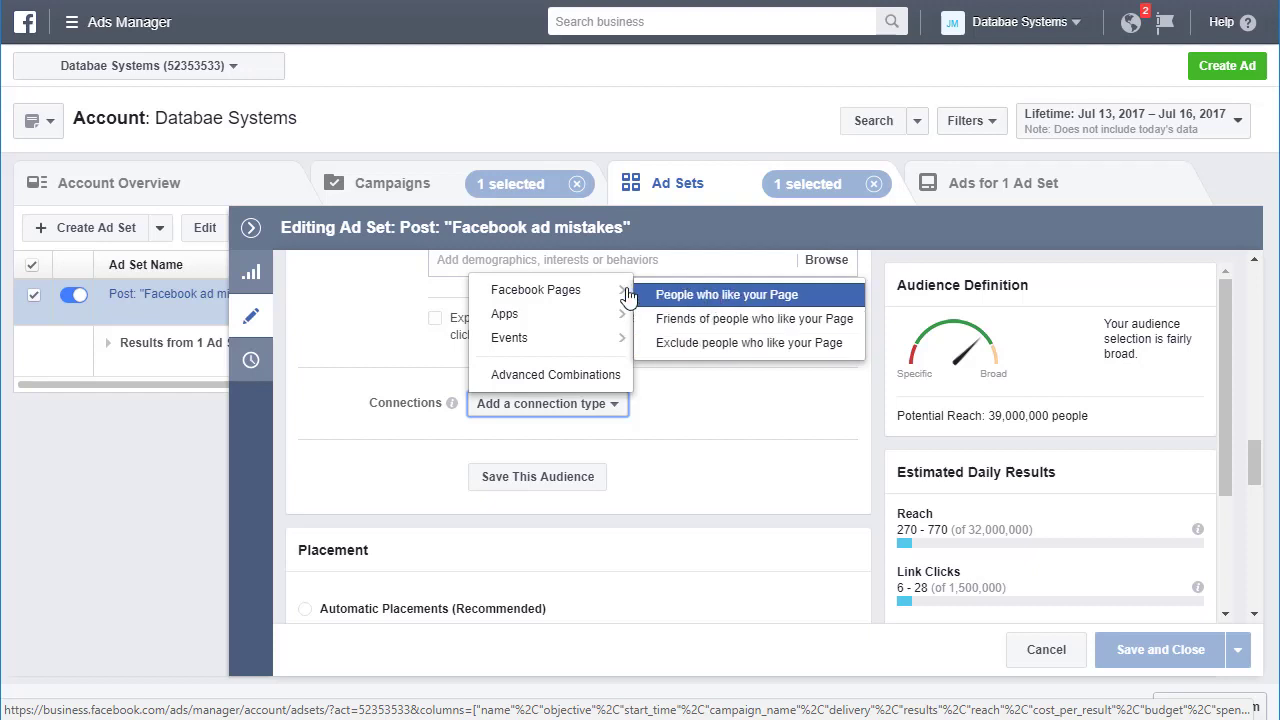
mouse_move(540, 316)
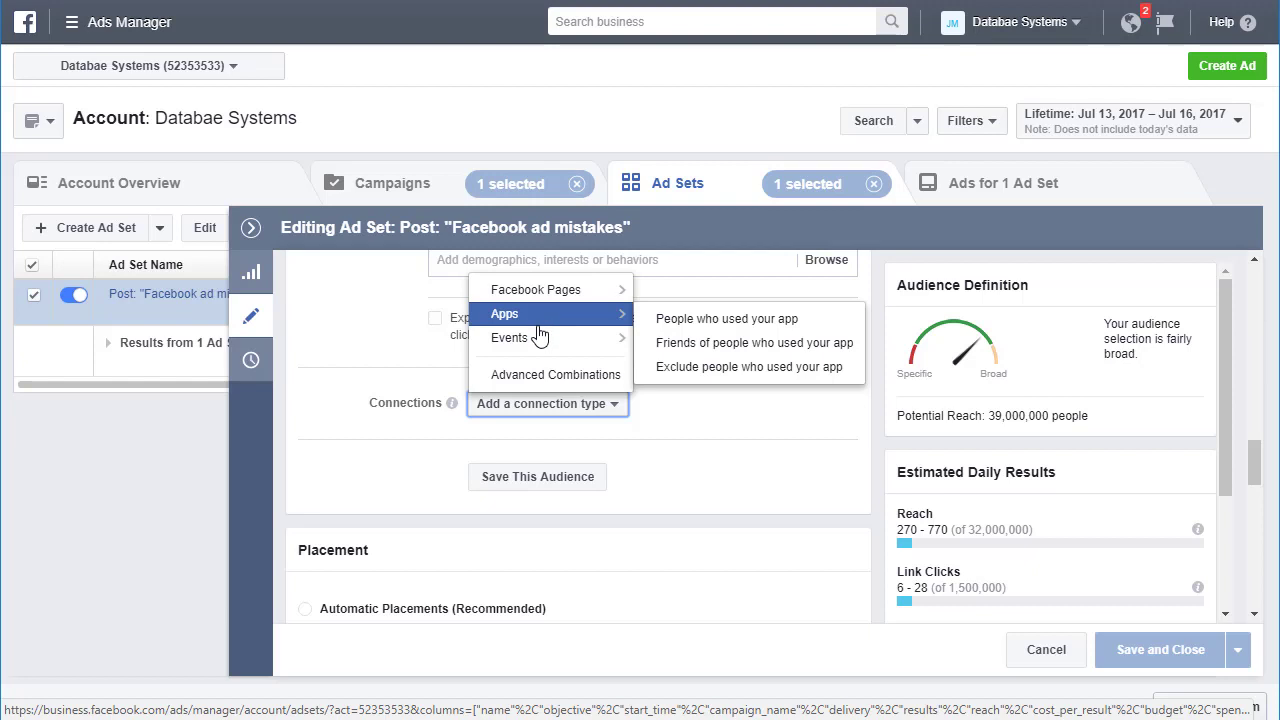
mouse_move(540, 340)
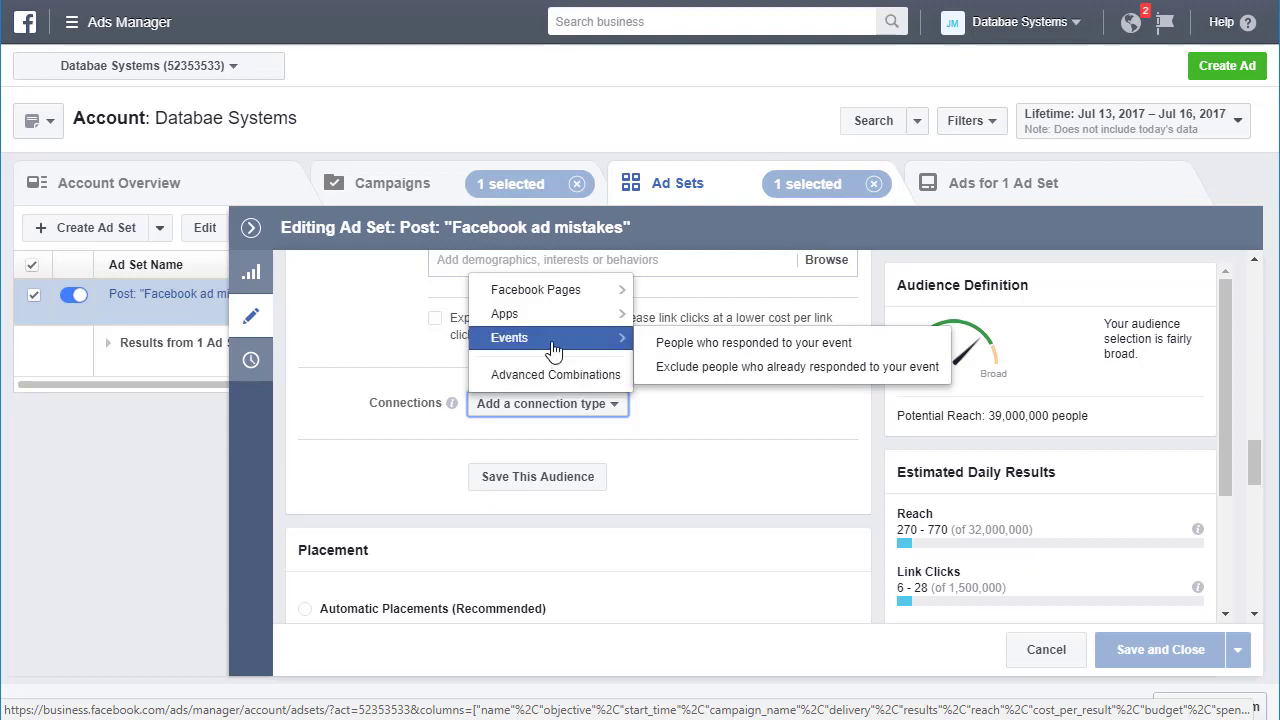
left_click(740, 435)
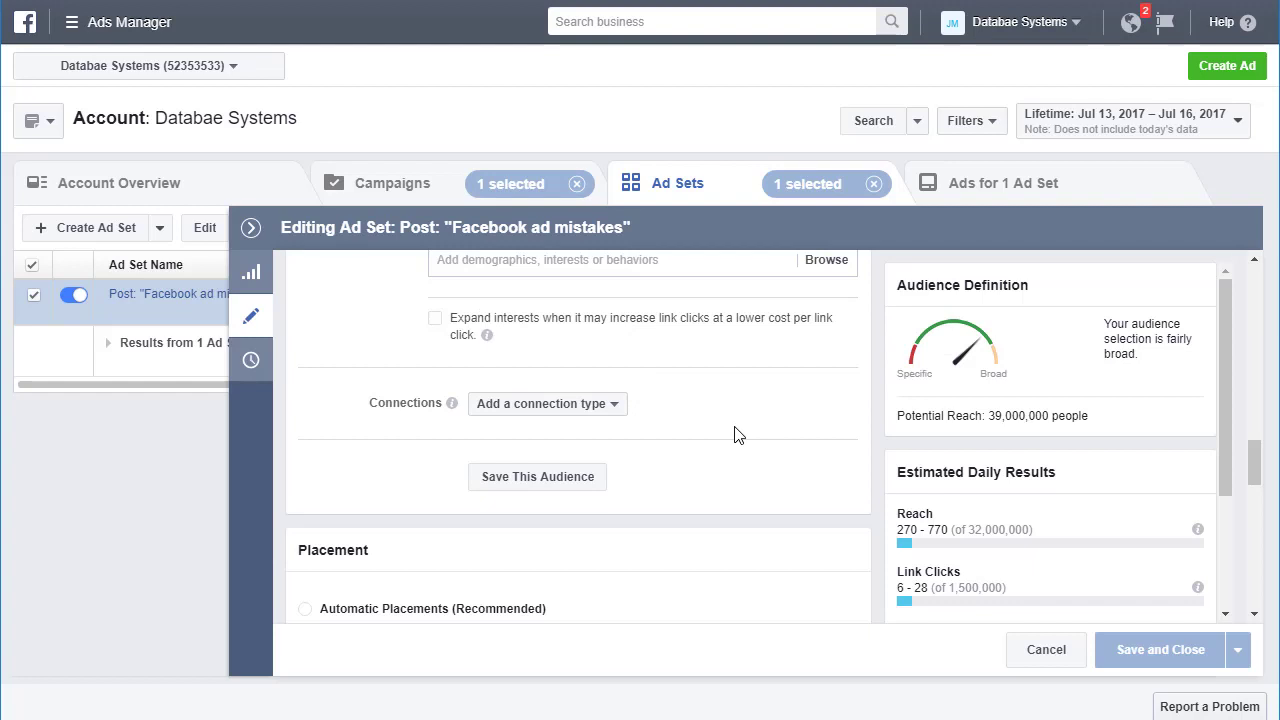
Step: Recheck the ad set's placement, schedule, traffic and detailed targeting settings, and close the ad set editor
scroll(736, 434, "down", 1)
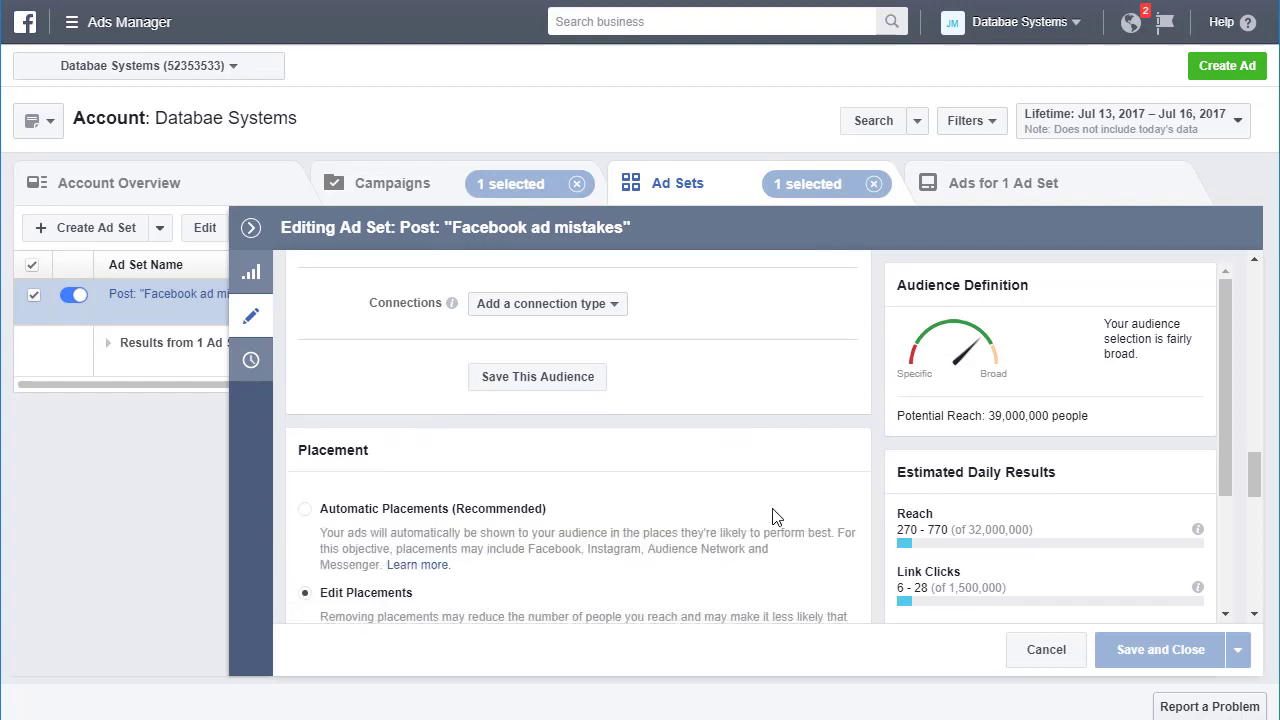
scroll(840, 570, "up", 6)
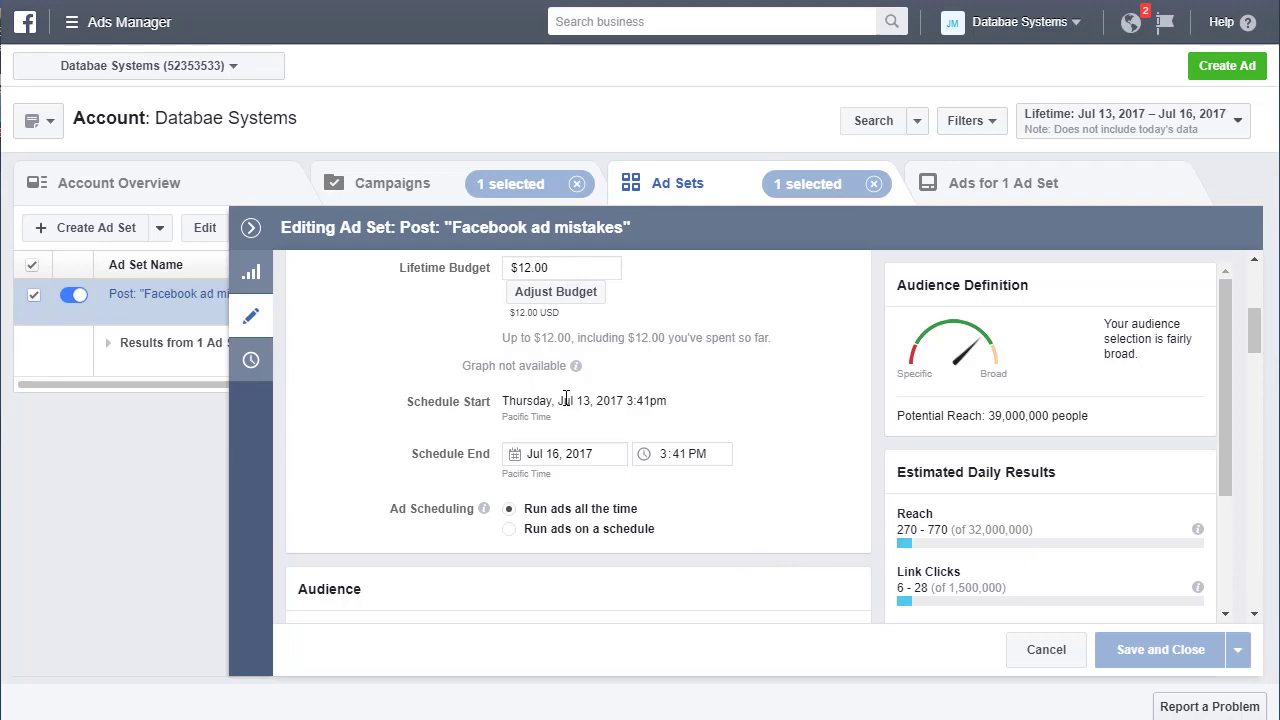
scroll(400, 450, "up", 3)
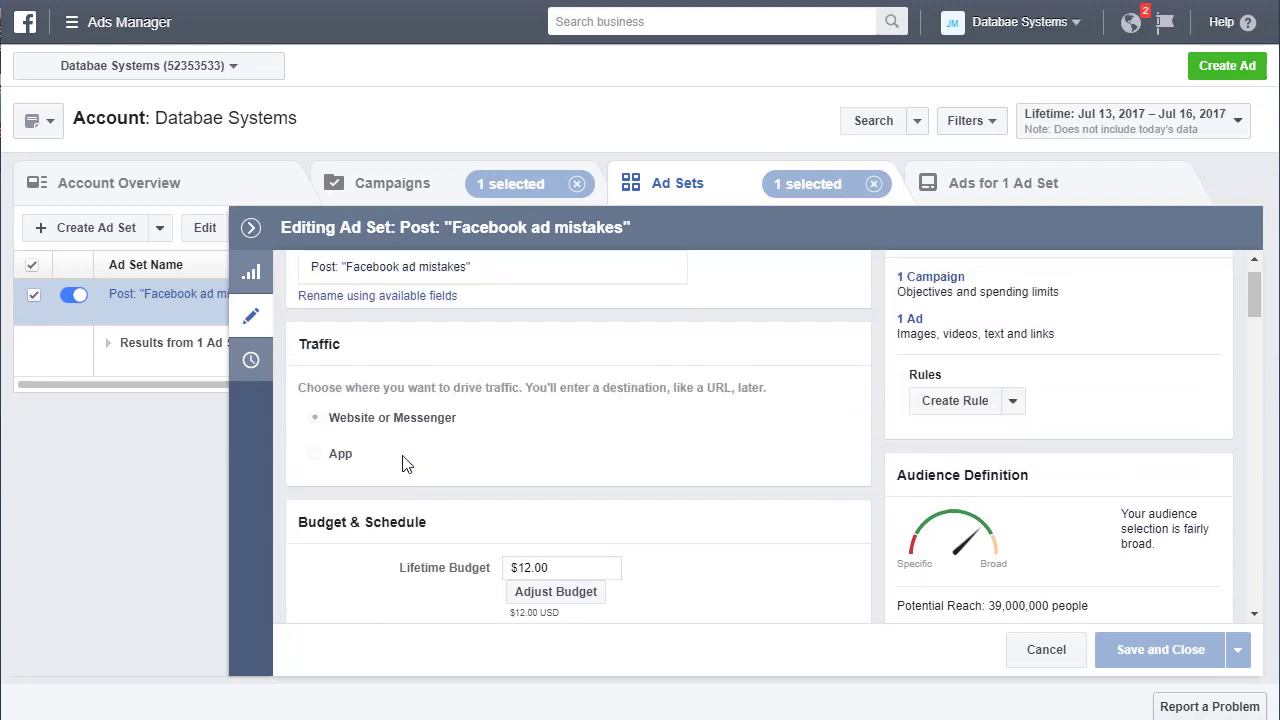
scroll(608, 490, "down", 6)
scroll(605, 440, "down", 4)
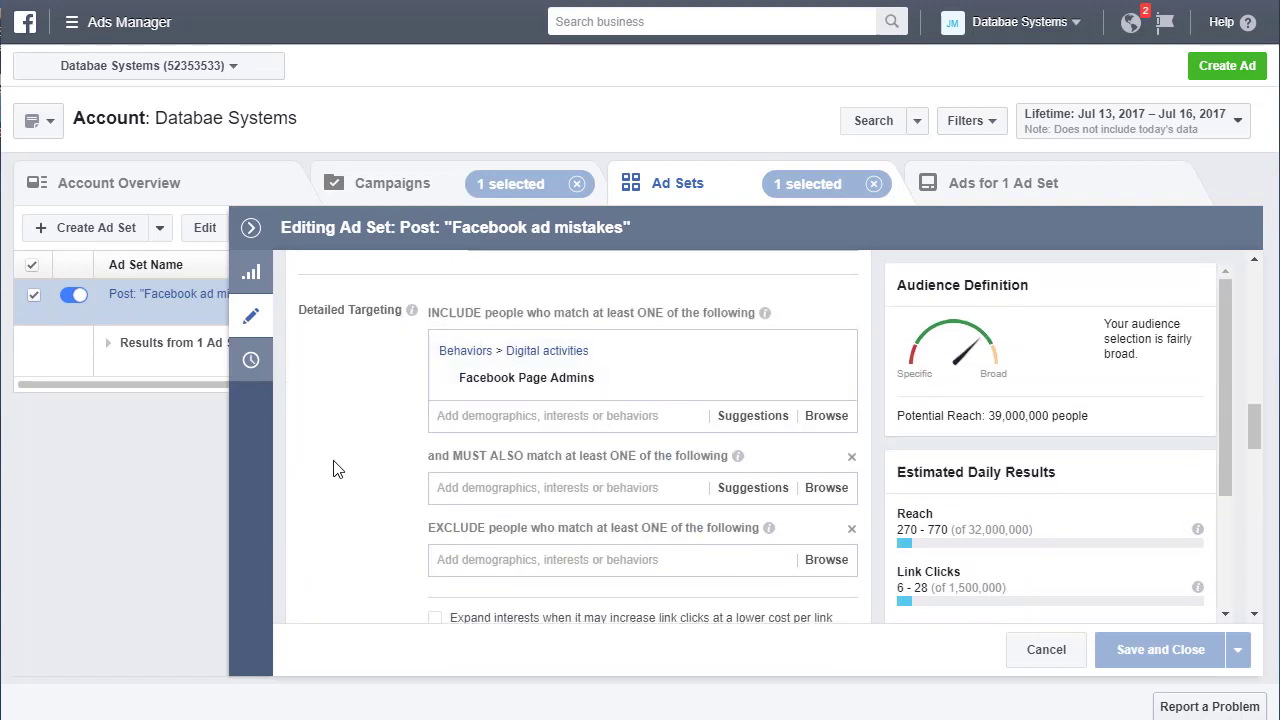
mouse_move(703, 392)
left_click(258, 322)
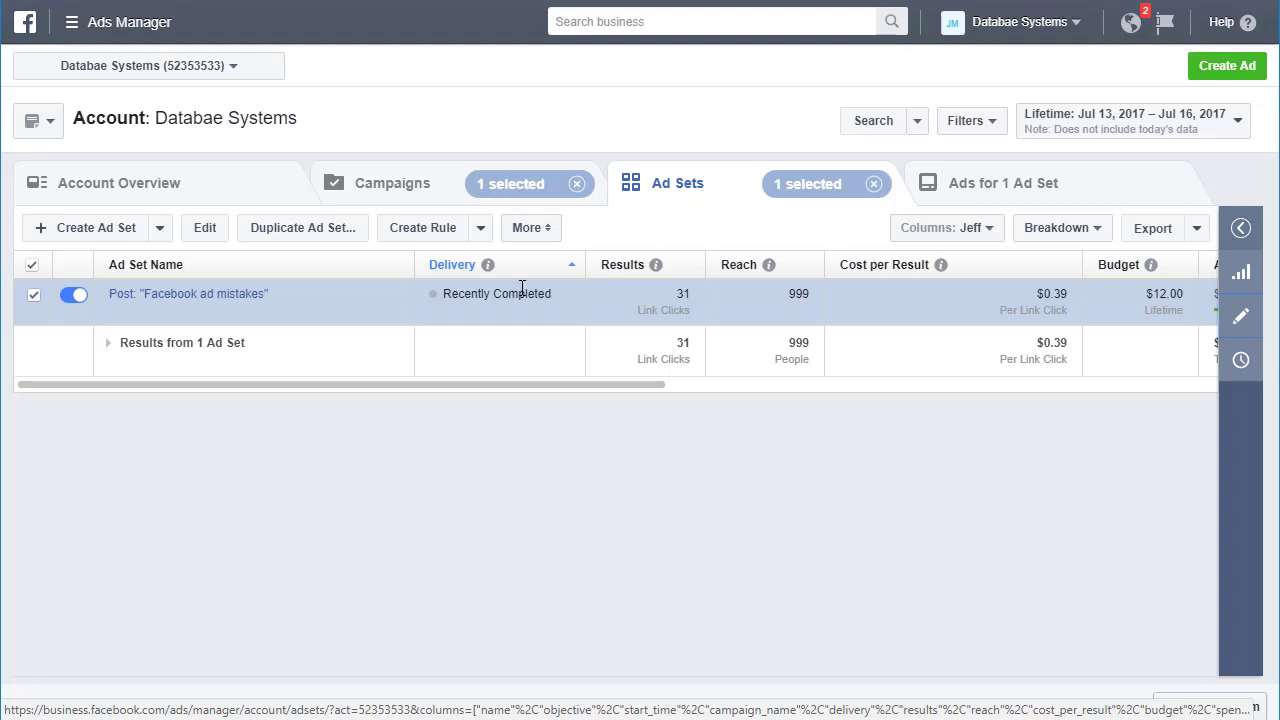
Step: Reopen the "Facebook ad mistakes" ad set for editing, examine its detailed targeting and connection options, and close the editor
mouse_move(218, 303)
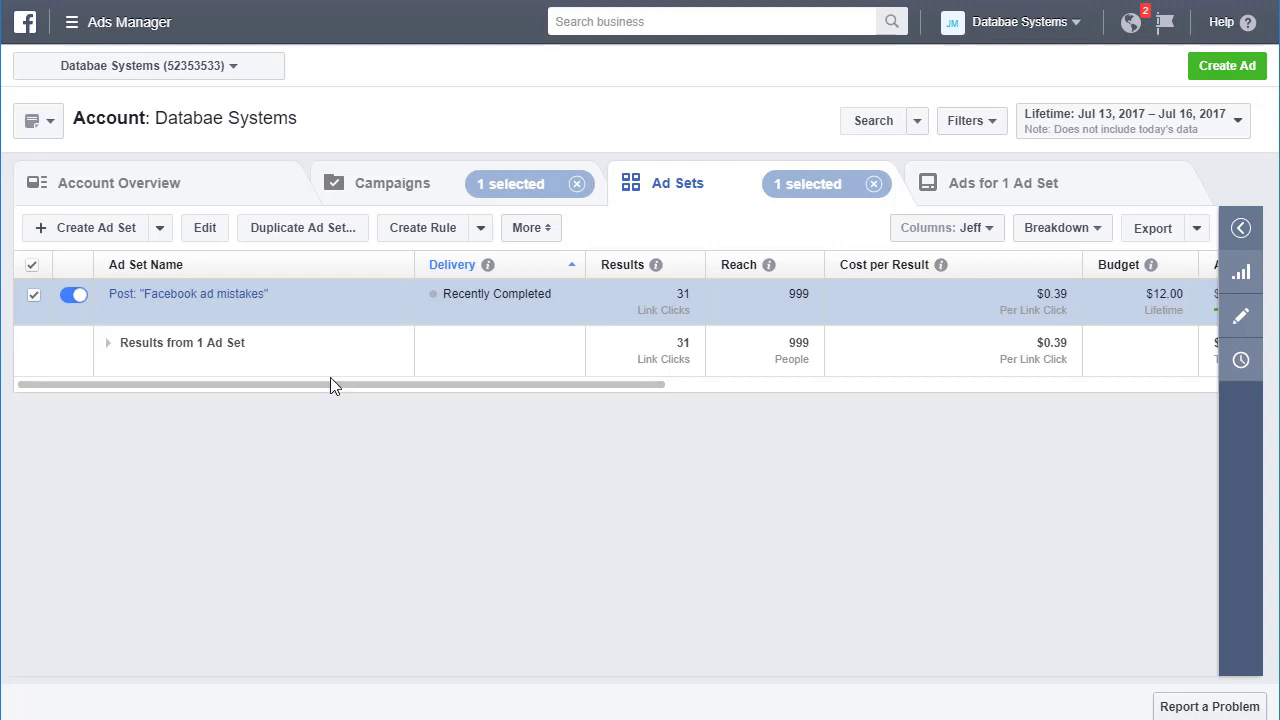
left_click(213, 311)
scroll(640, 478, "down", 5)
scroll(640, 478, "down", 5)
mouse_move(617, 443)
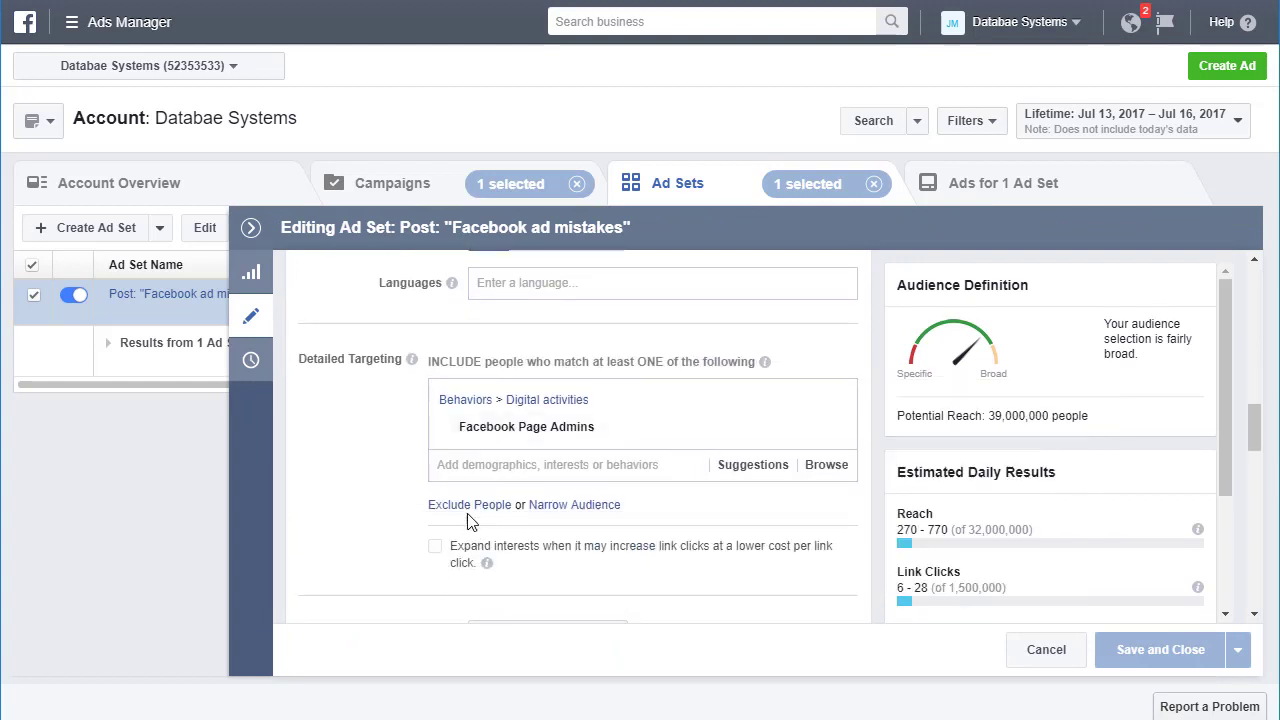
scroll(440, 518, "down", 1)
mouse_move(532, 330)
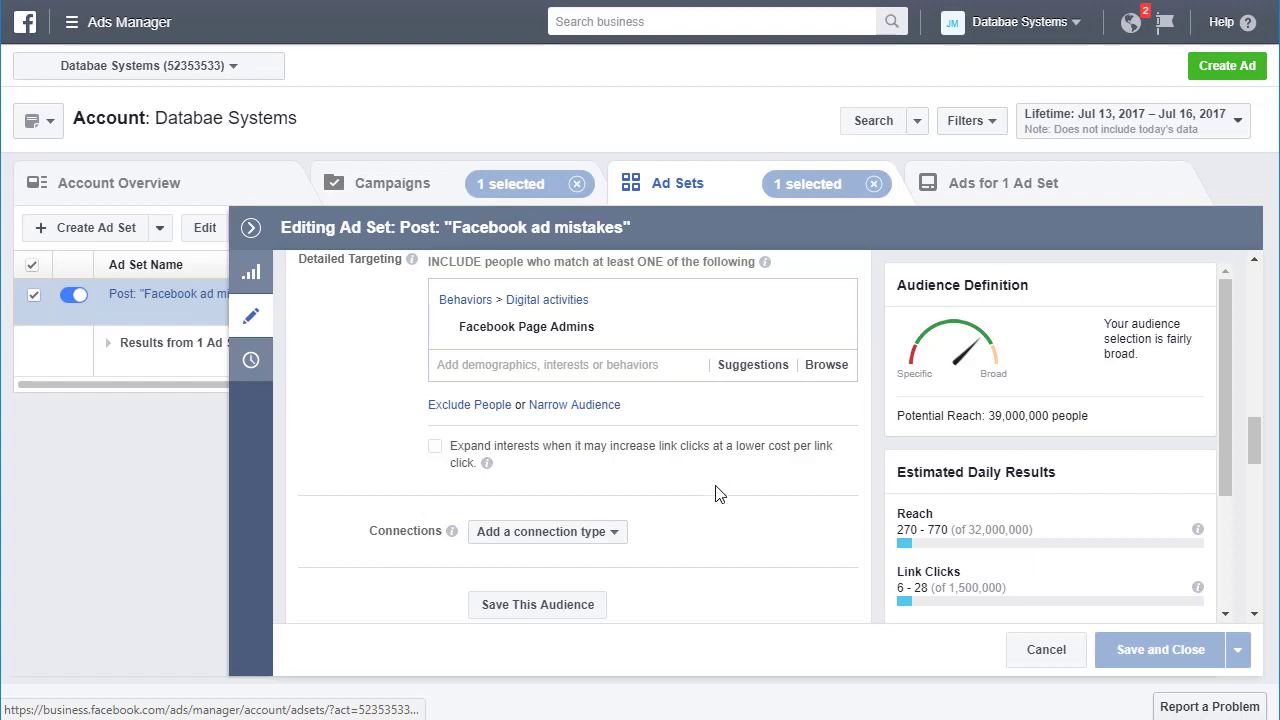
scroll(409, 457, "down", 2)
scroll(400, 465, "up", 4)
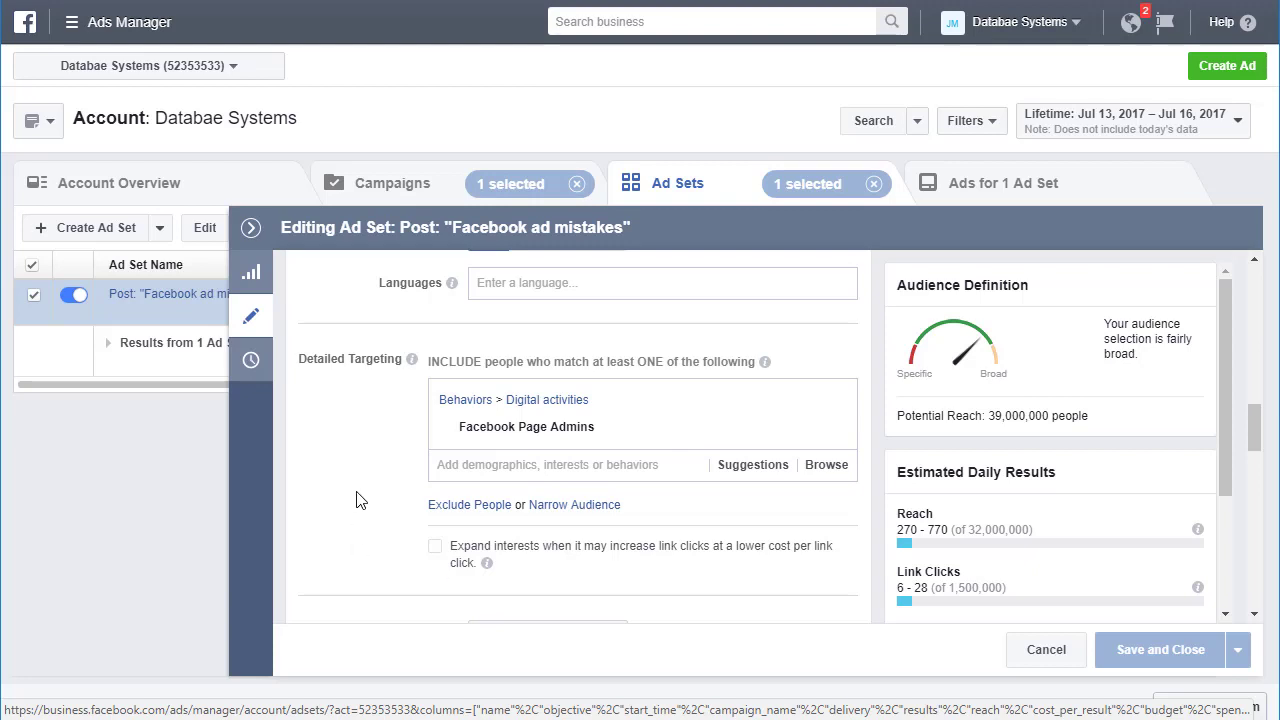
left_click(250, 322)
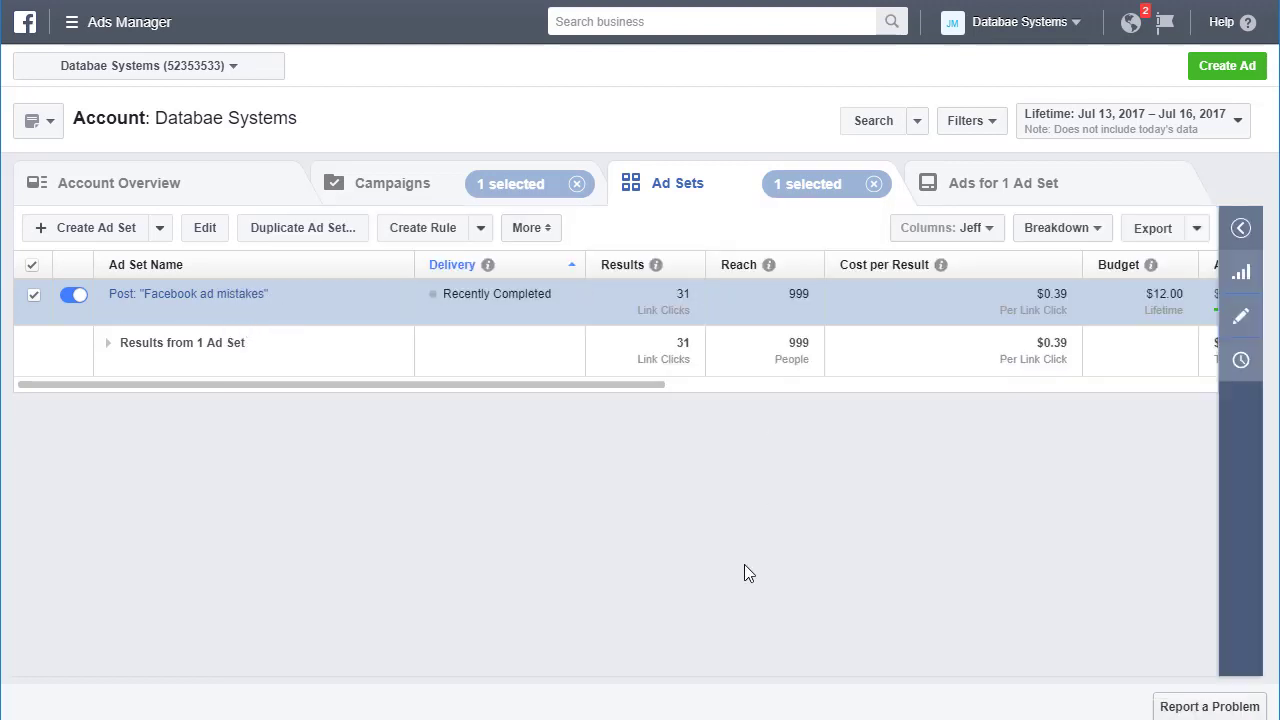
Step: View the ads belonging to the selected ad set and the account's campaign list, and return to the ad sets
left_click(1001, 187)
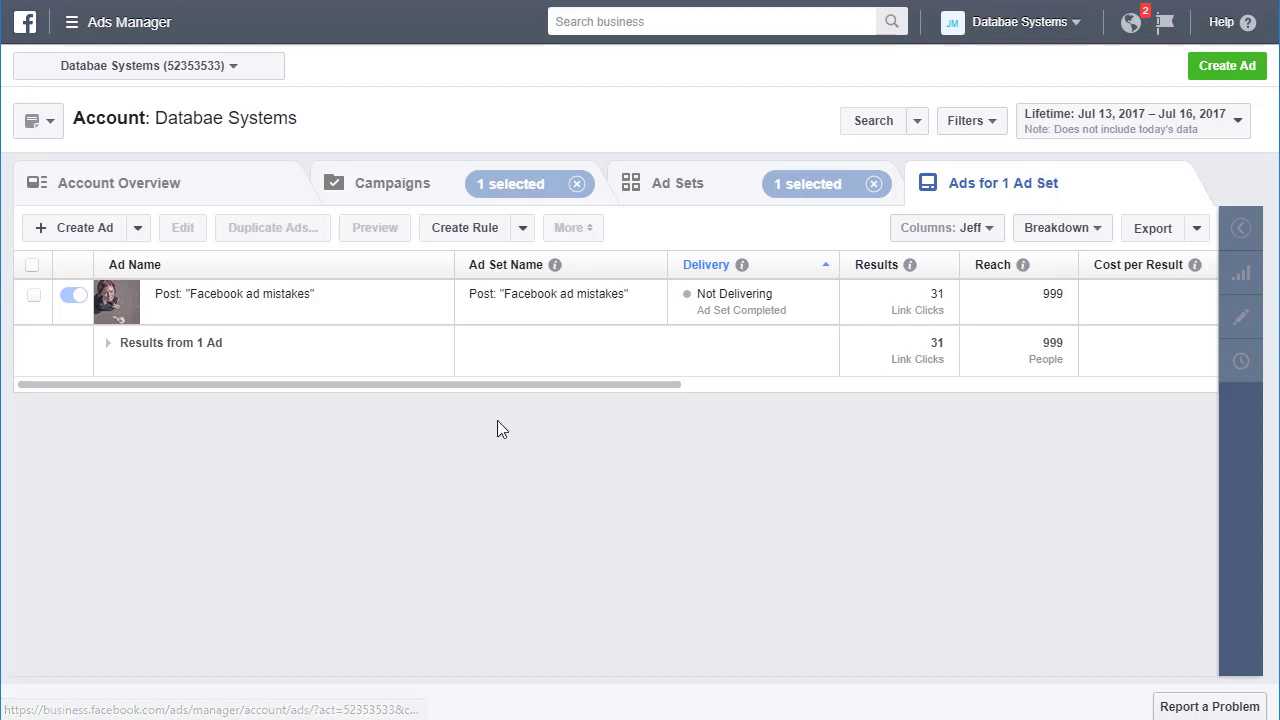
left_click(400, 190)
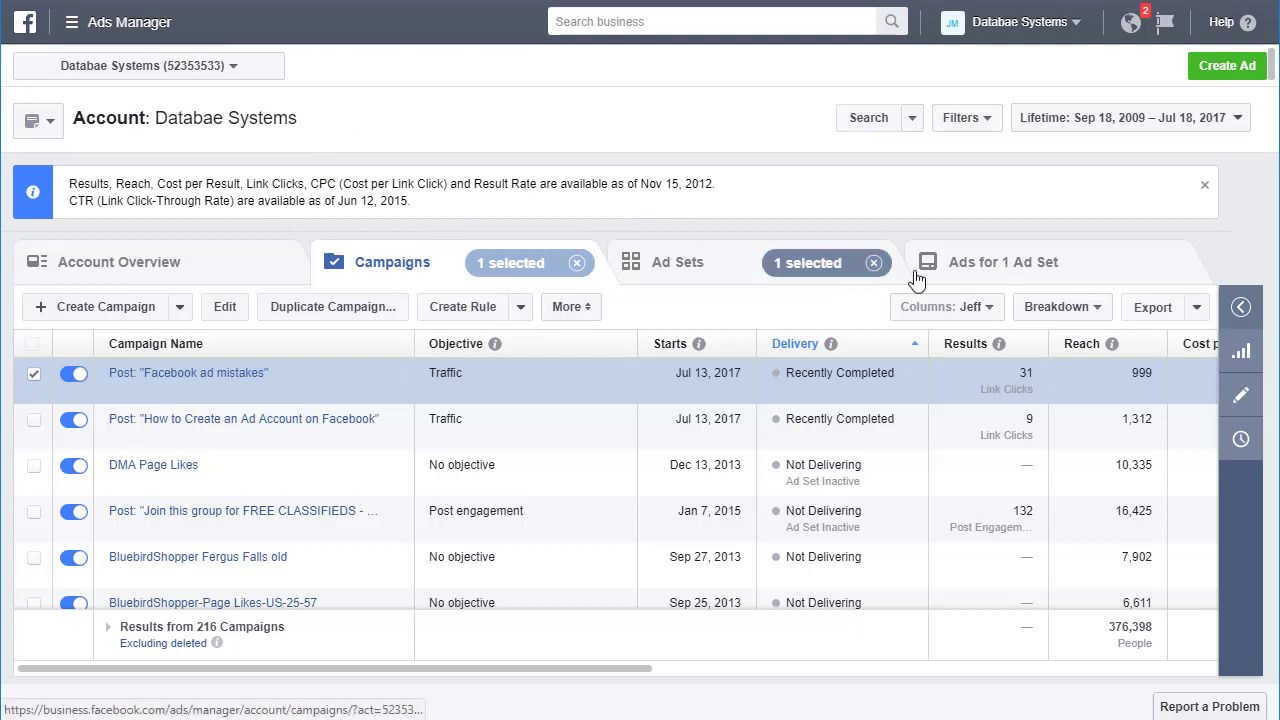
left_click(686, 262)
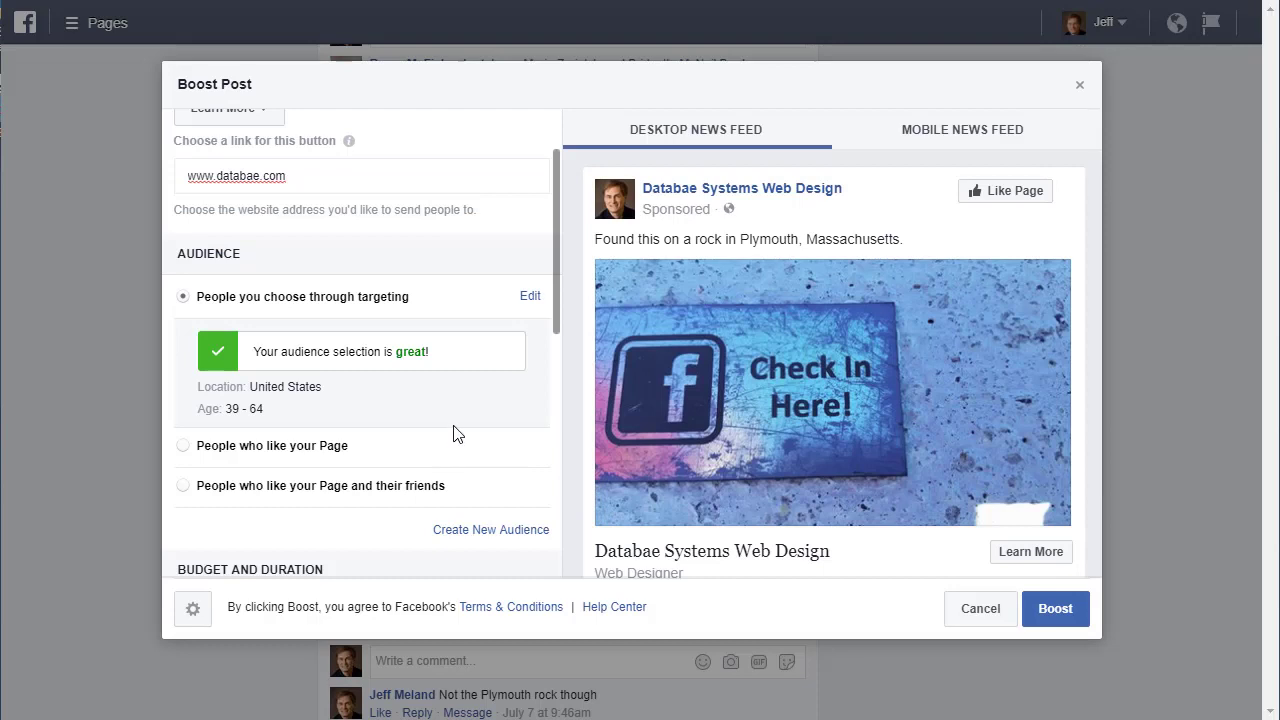
Step: Examine the boosted post's audience choices and the new audience form without saving, and cancel the promotion
scroll(462, 445, "up", 2)
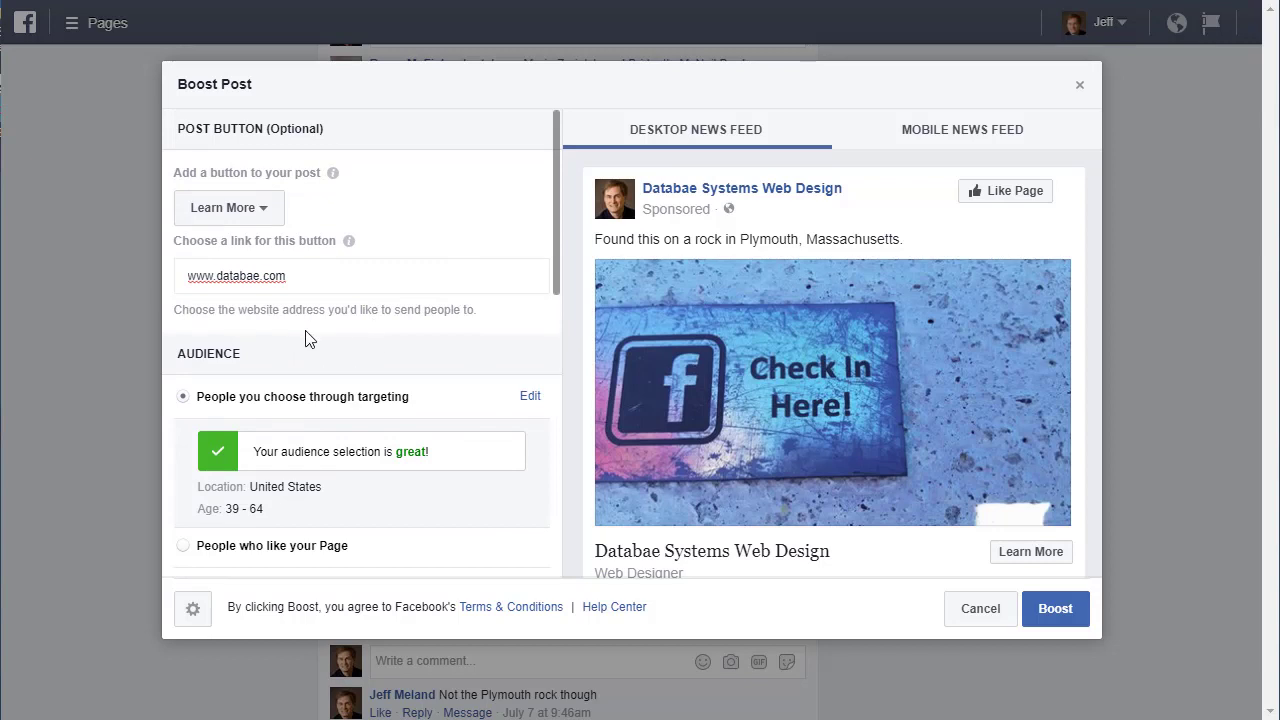
scroll(315, 338, "down", 2)
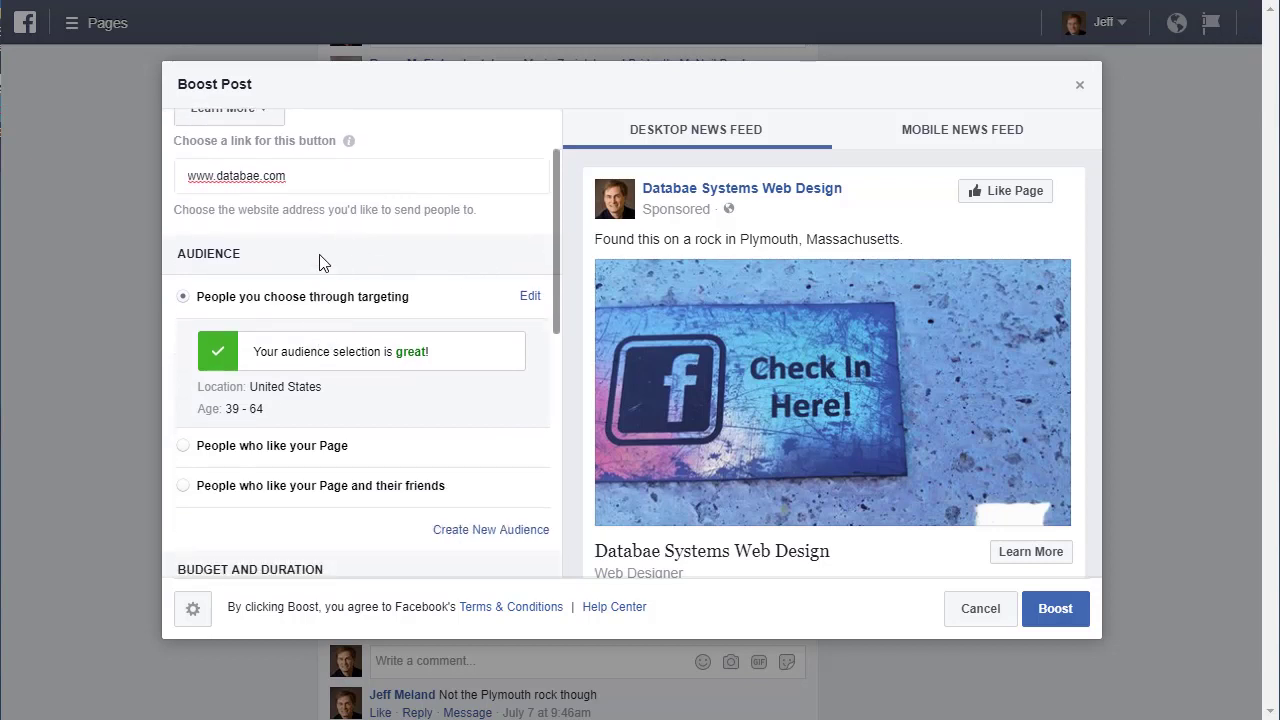
scroll(395, 258, "down", 1)
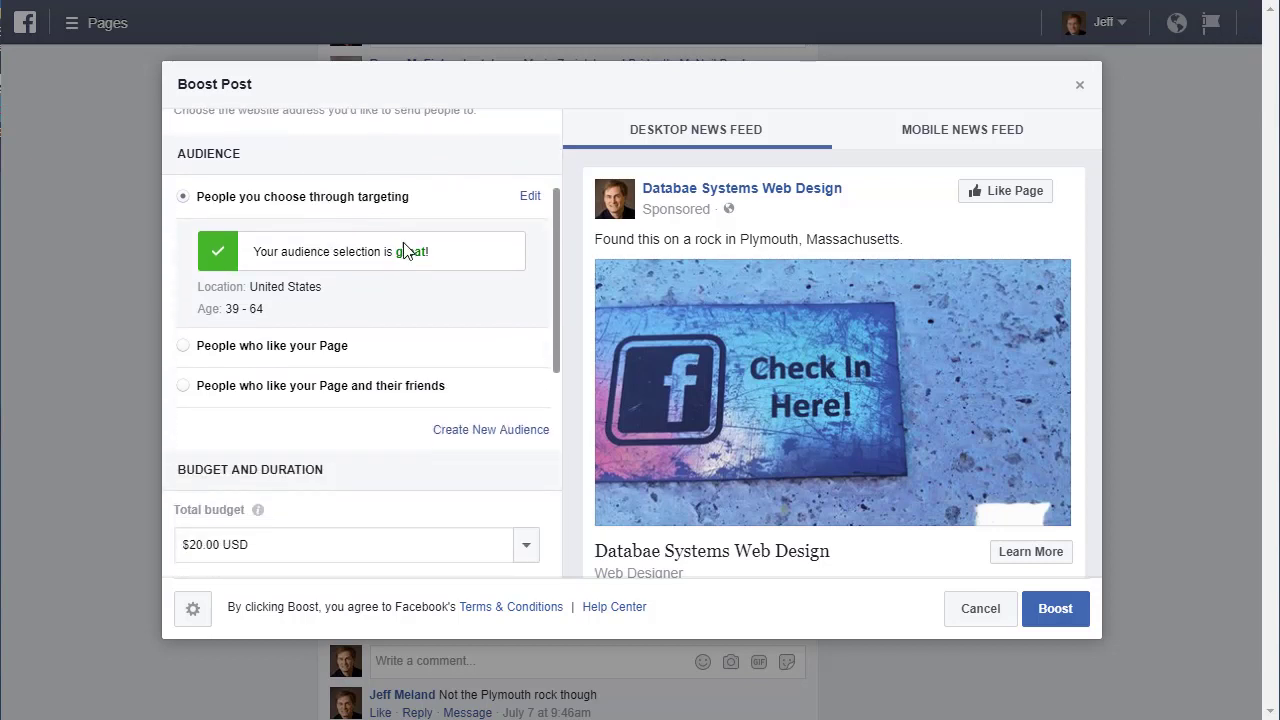
left_click(510, 432)
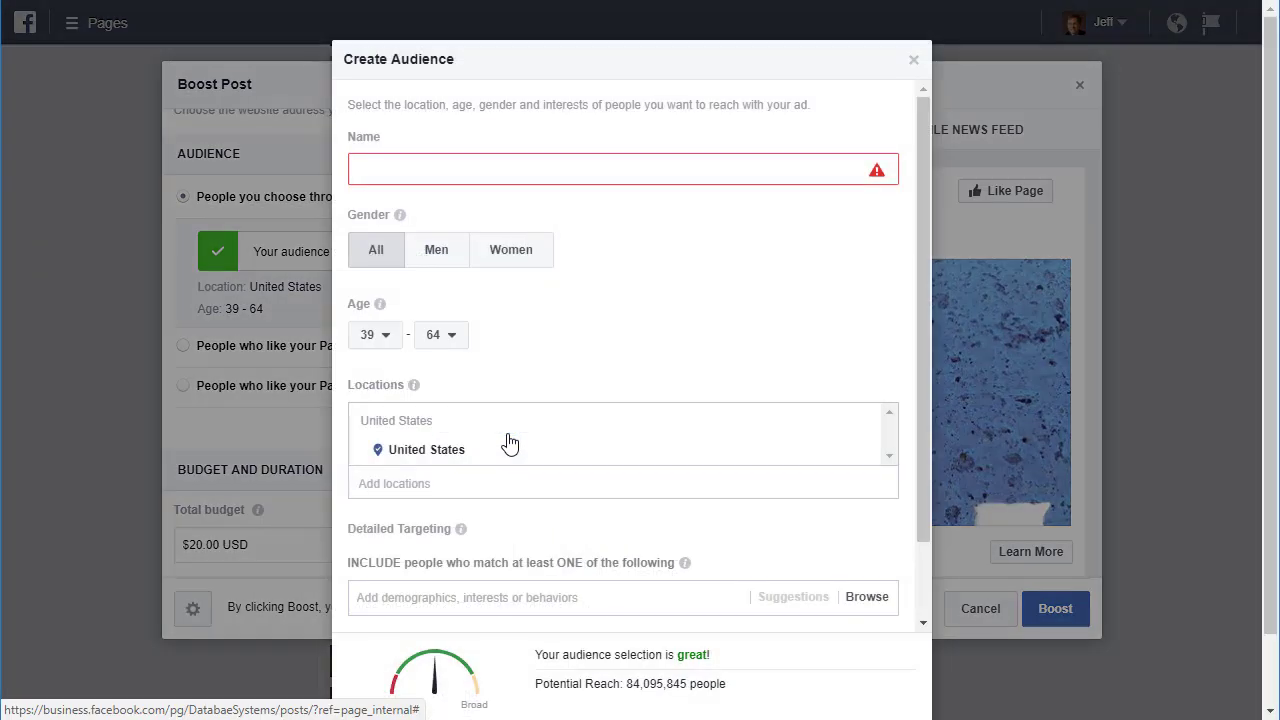
left_click(415, 169)
scroll(630, 290, "down", 2)
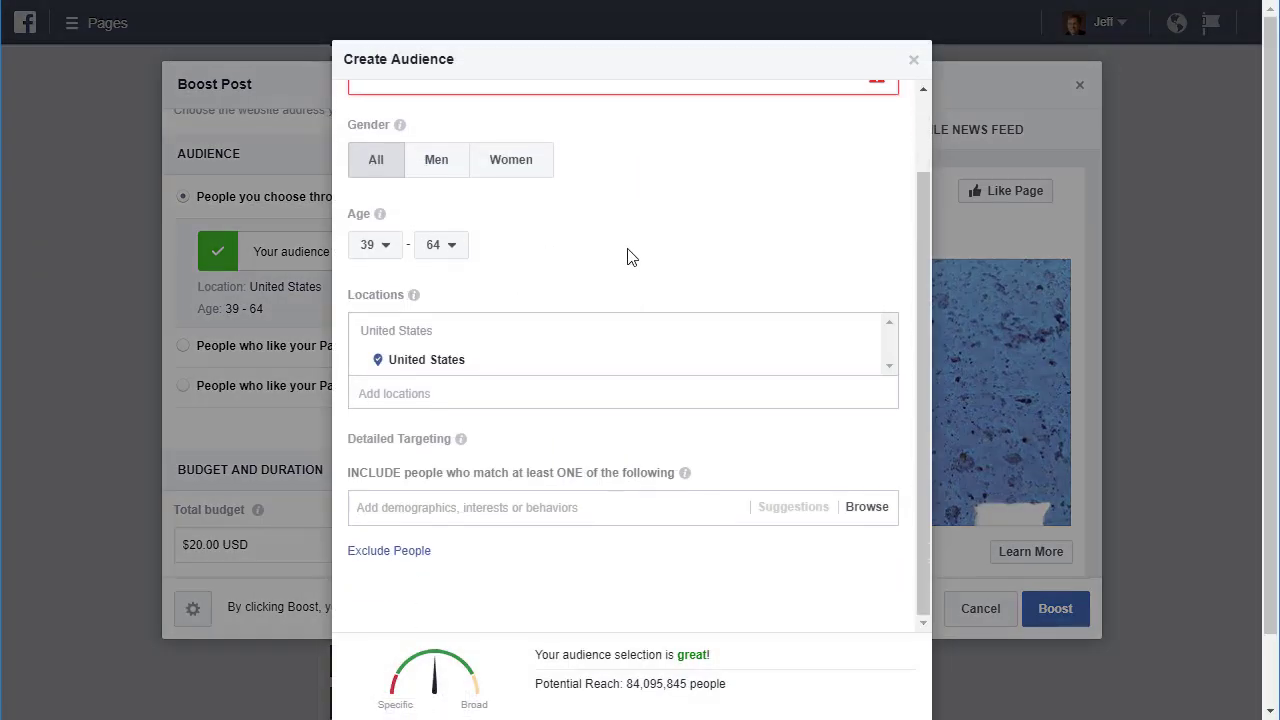
scroll(657, 309, "down", 1)
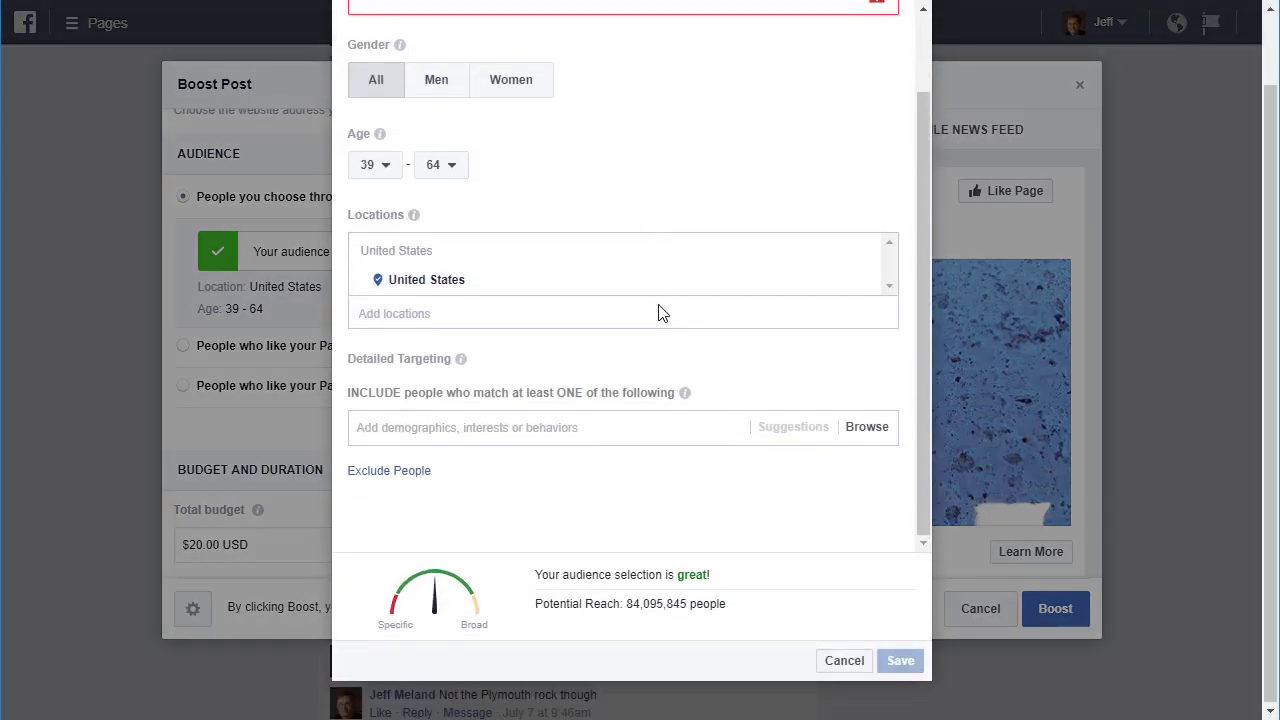
left_click(844, 660)
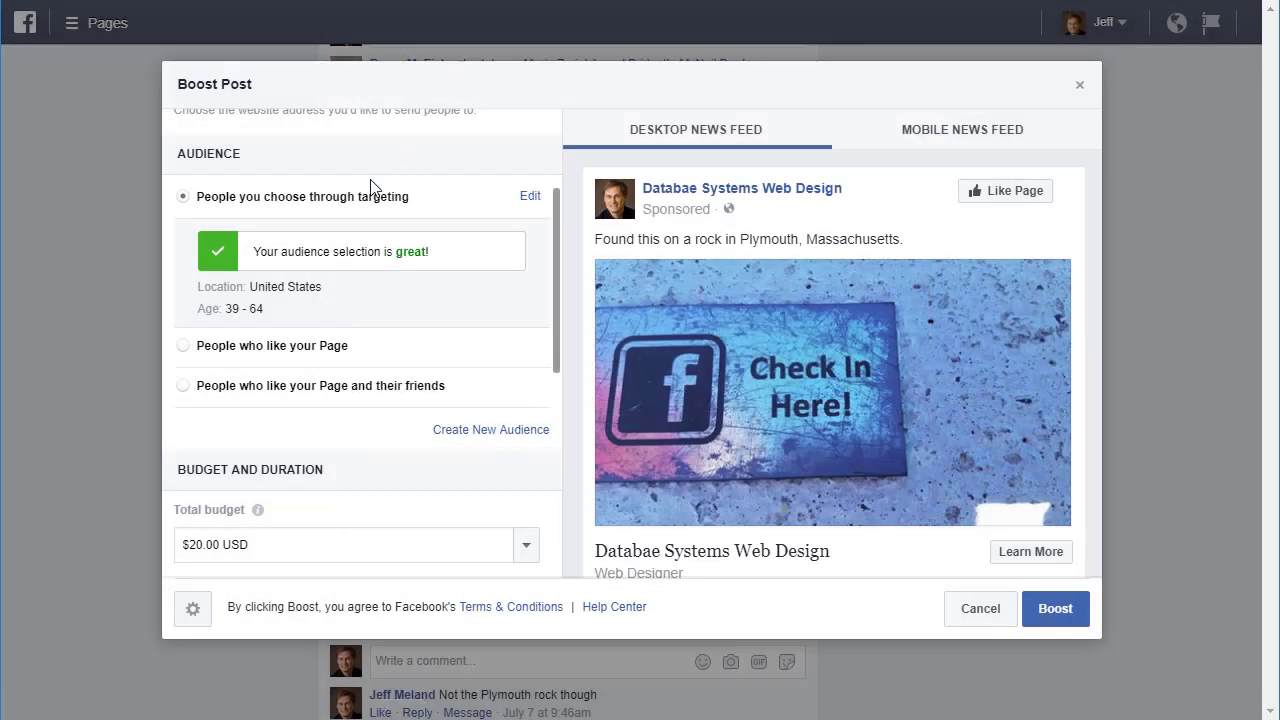
left_click(980, 609)
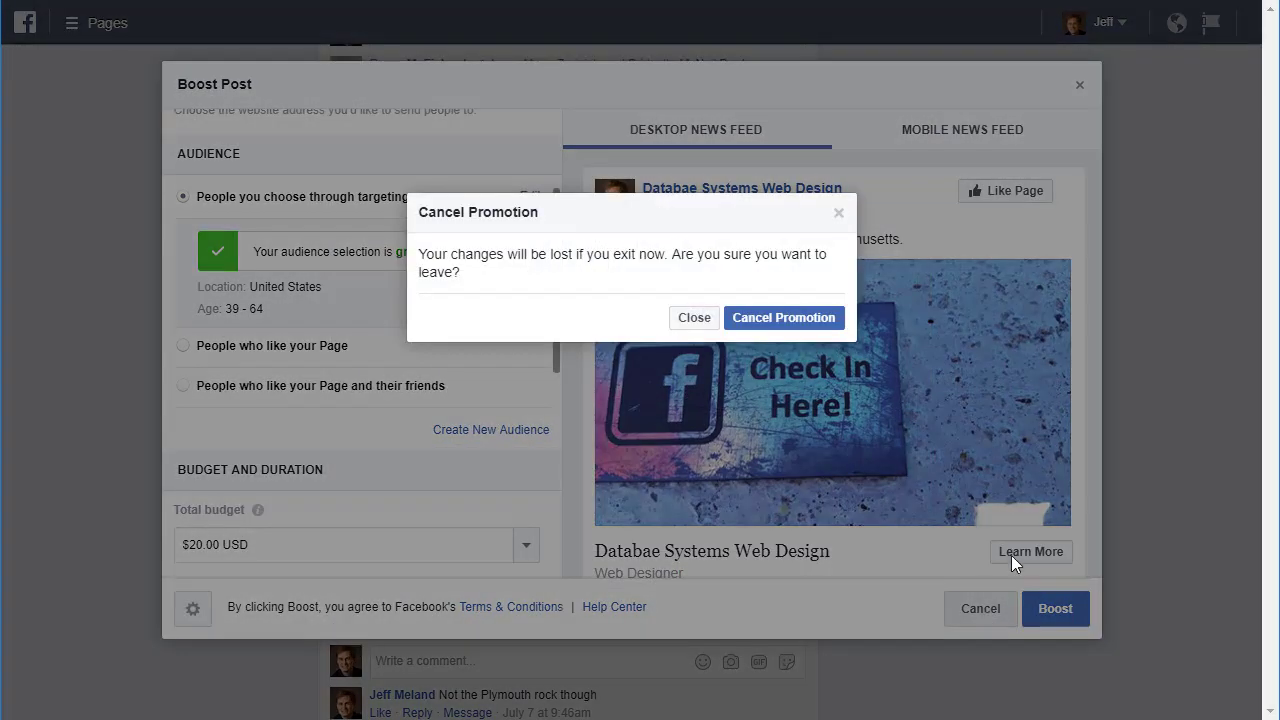
left_click(808, 318)
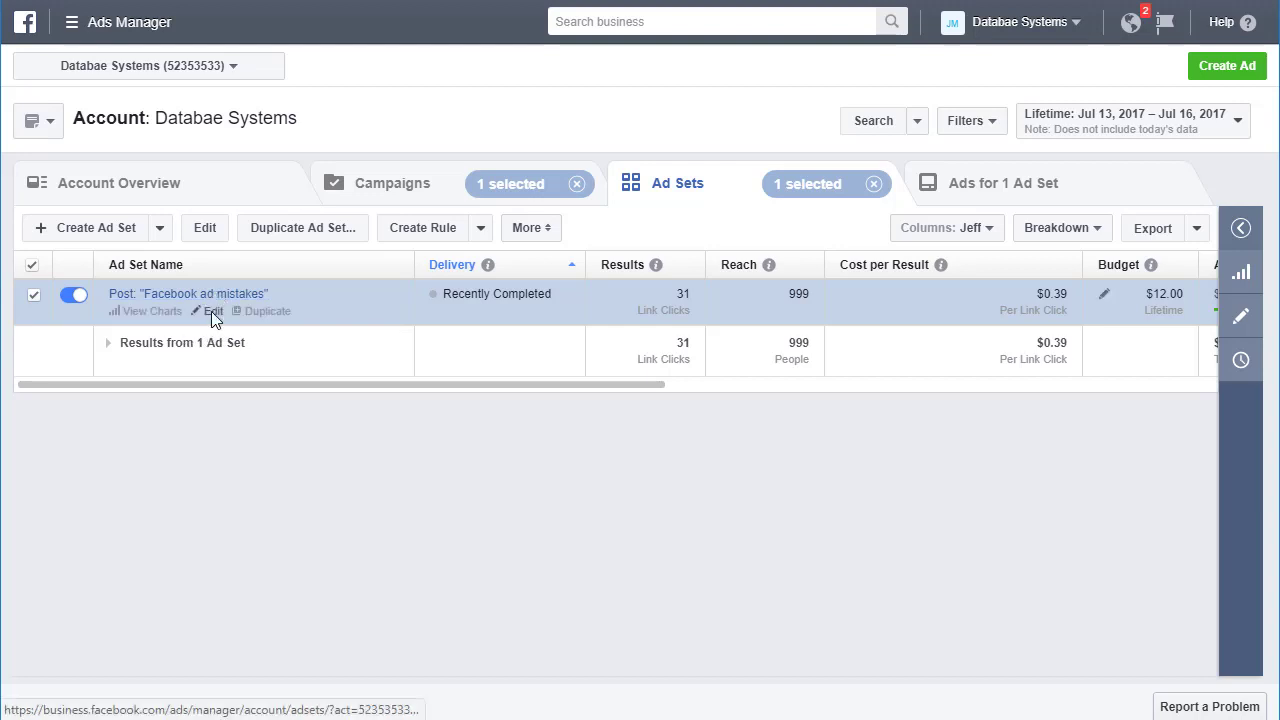
Step: Open the "Facebook ad mistakes" ad set for editing and read the explanation of Custom Audiences in its audience settings
left_click(213, 315)
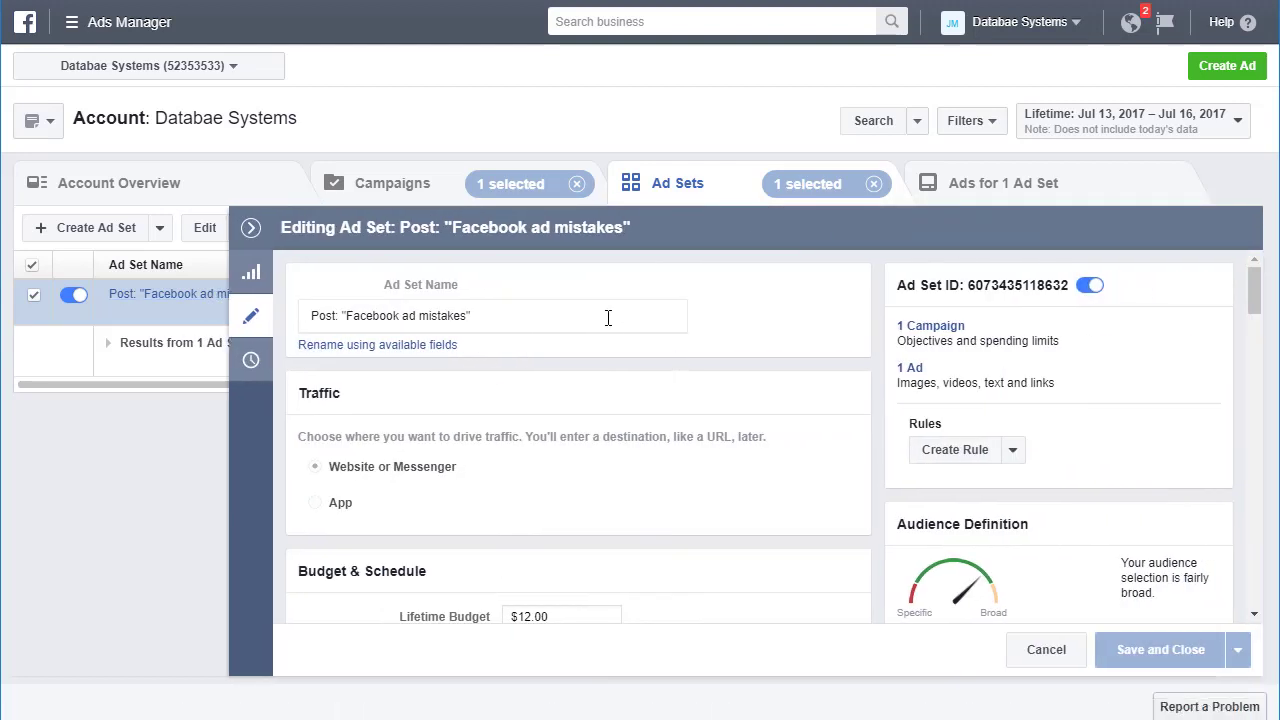
scroll(591, 440, "down", 9)
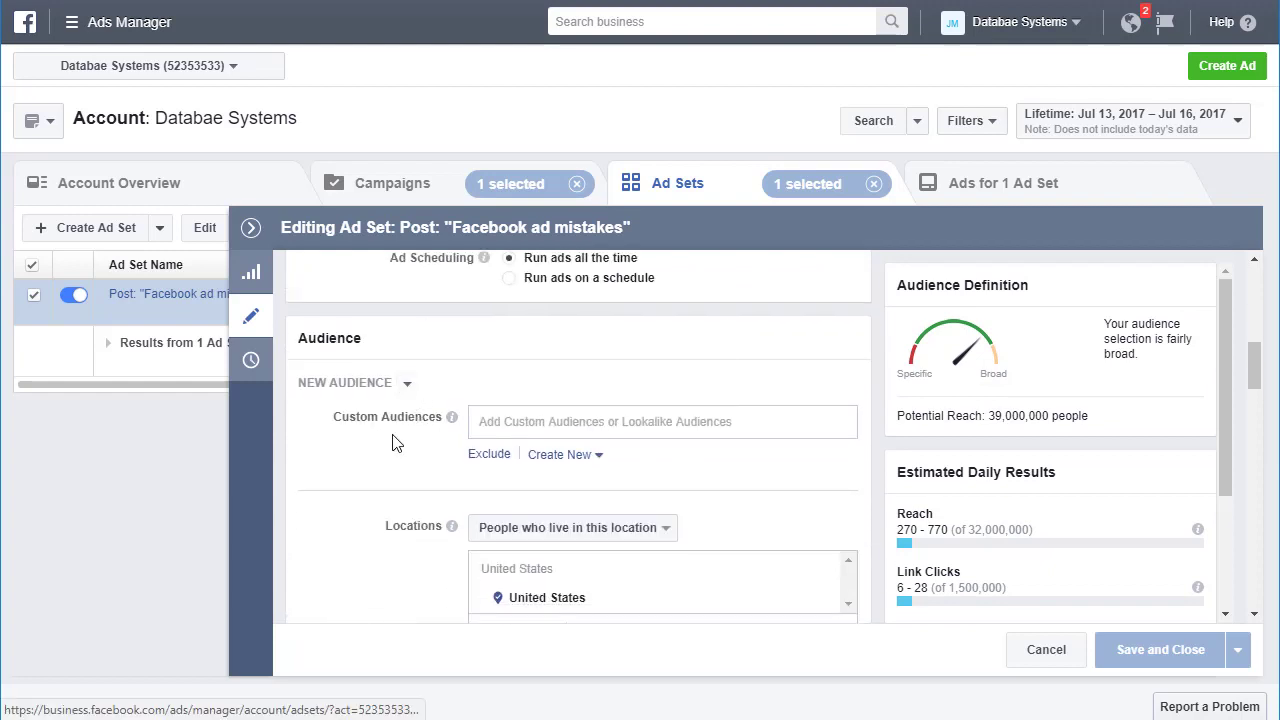
scroll(357, 448, "down", 1)
scroll(360, 448, "up", 1)
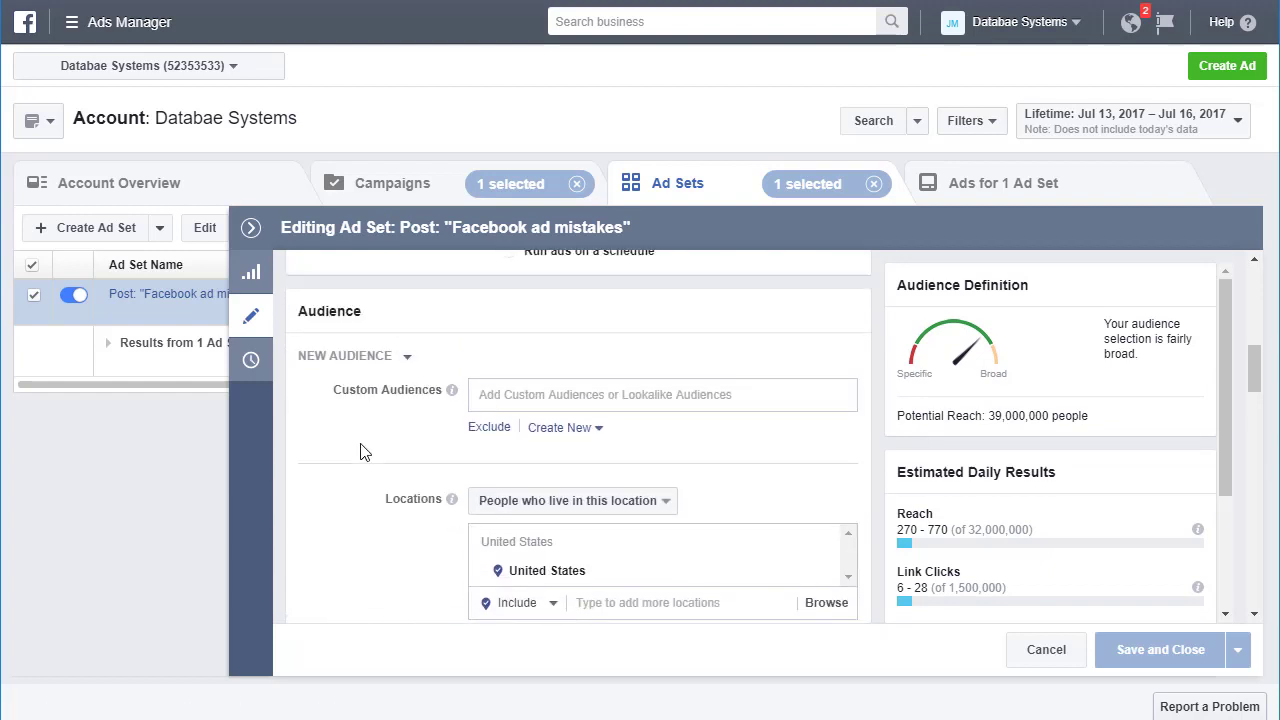
mouse_move(453, 420)
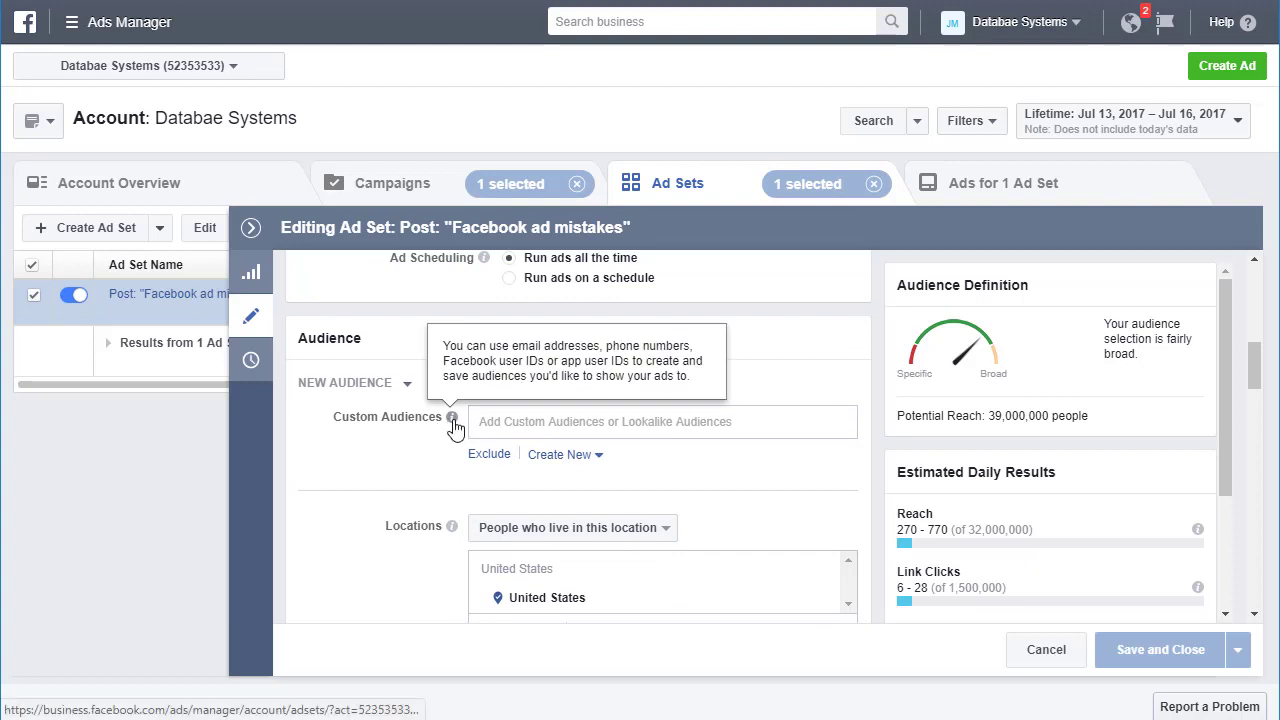
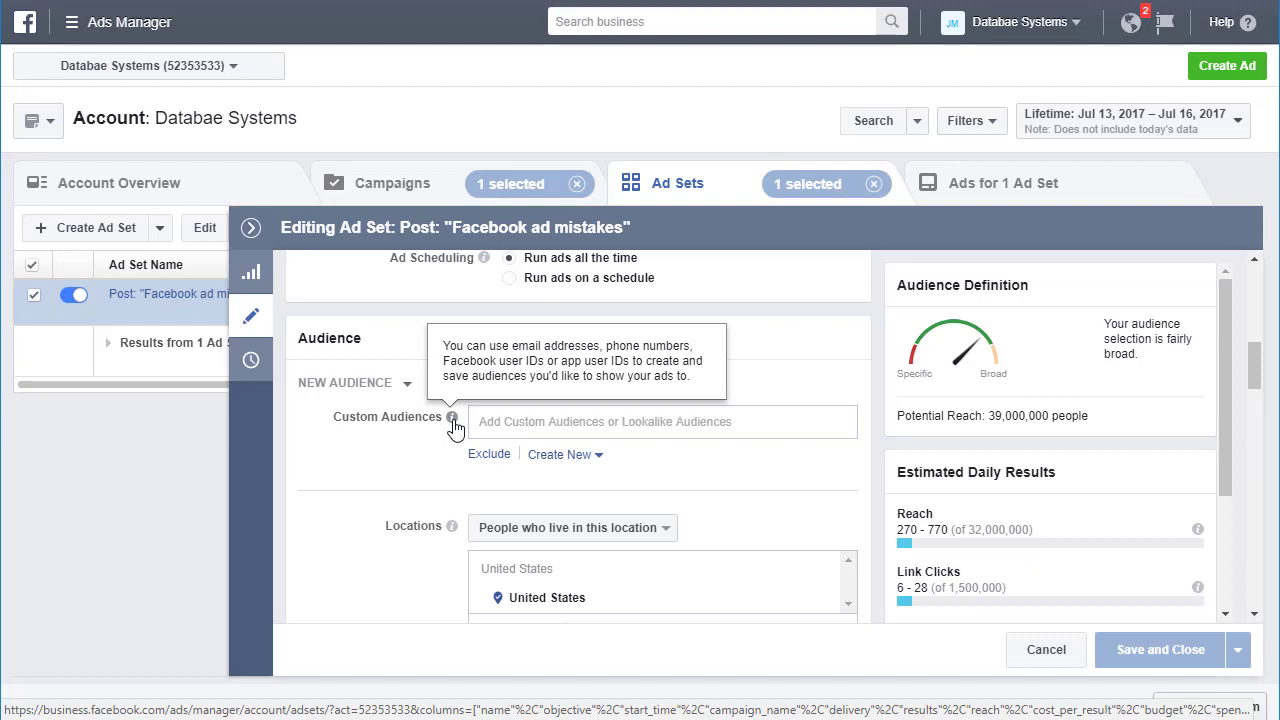
Step: Start a Website Traffic custom audience from the ad set and examine its pixel choice and the explanation of the day limit
left_click(599, 456)
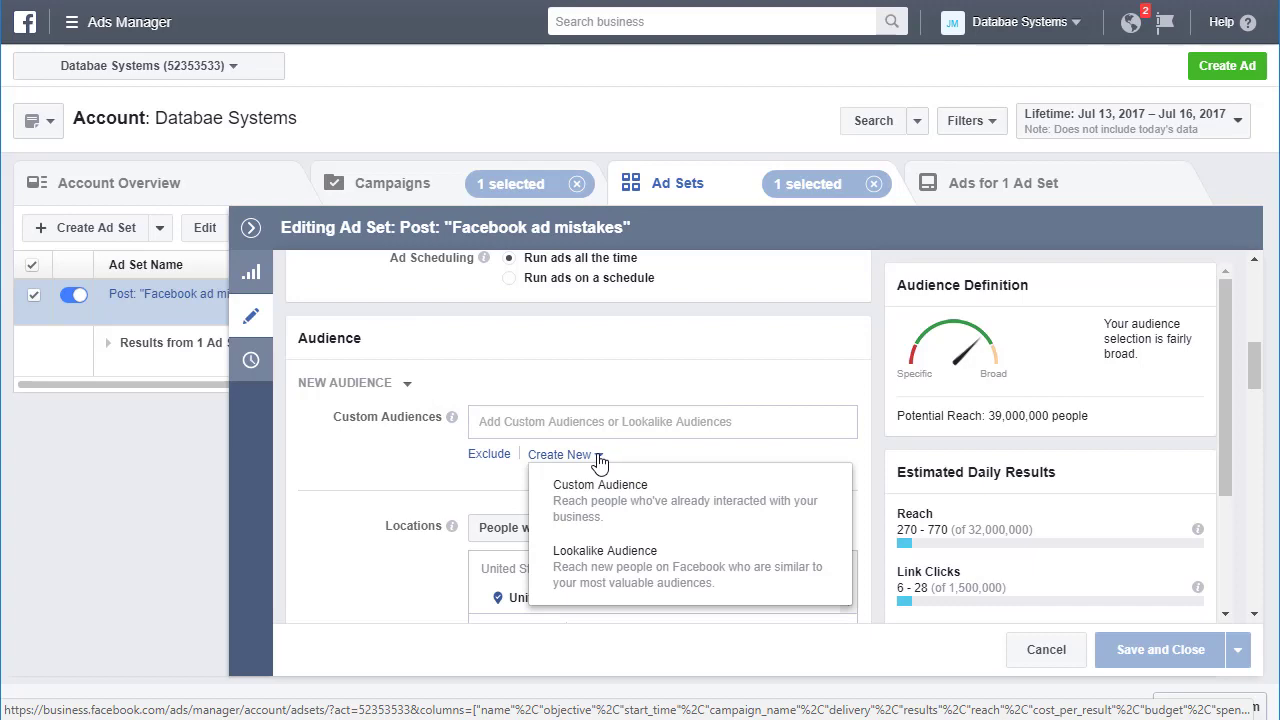
left_click(634, 498)
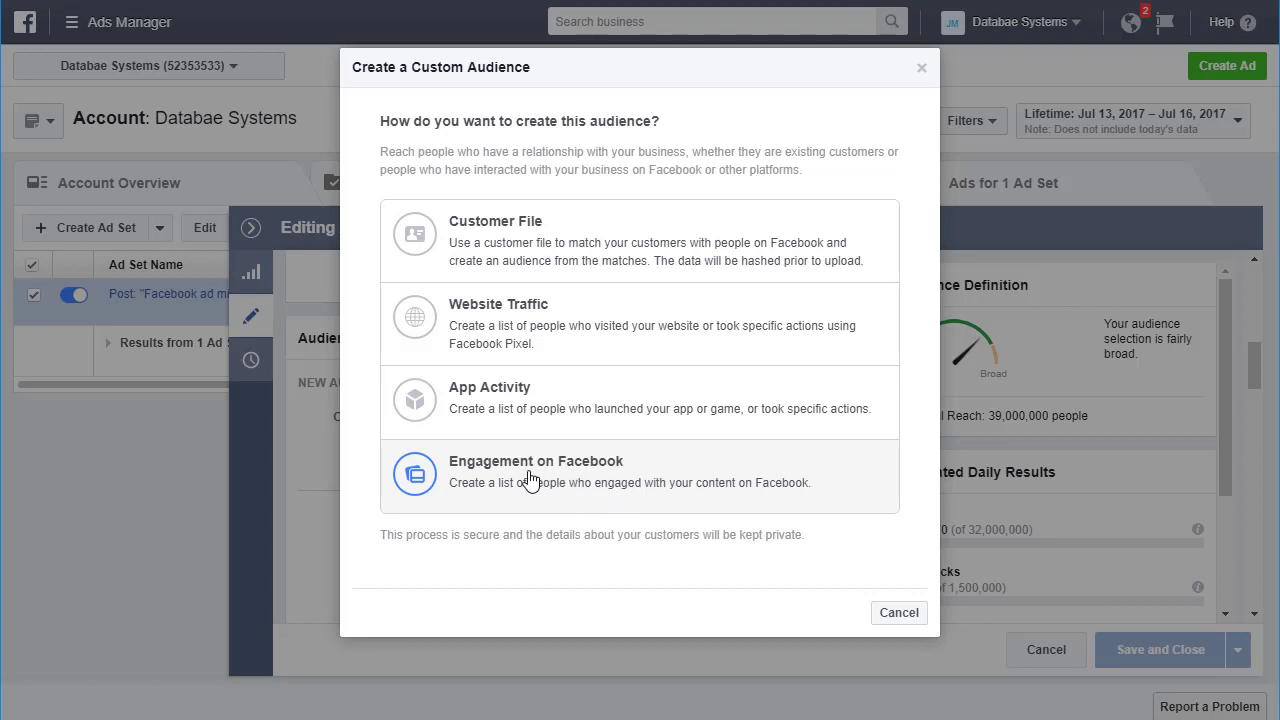
left_click(496, 323)
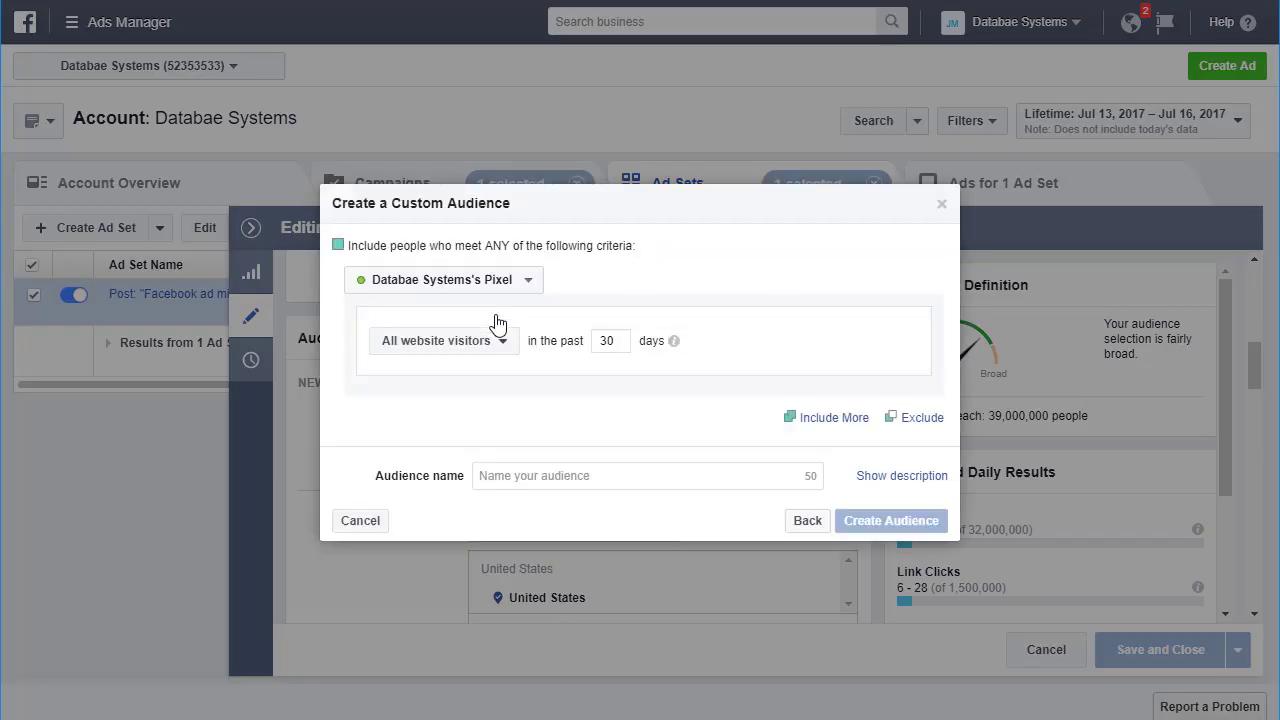
left_click(433, 287)
left_click(434, 286)
left_click_drag(616, 340, 590, 340)
mouse_move(675, 347)
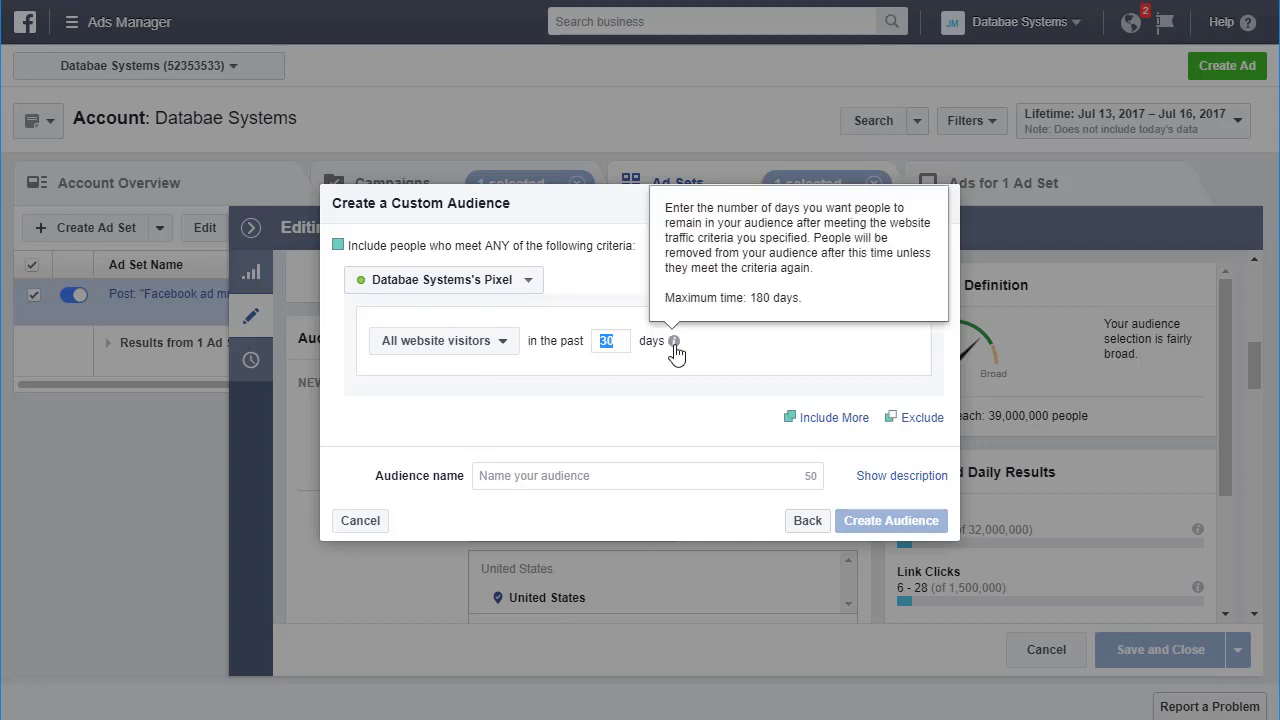
Step: Try the criteria for people who visited specific web pages and visitors by time spent, and view the available percentiles
left_click(497, 343)
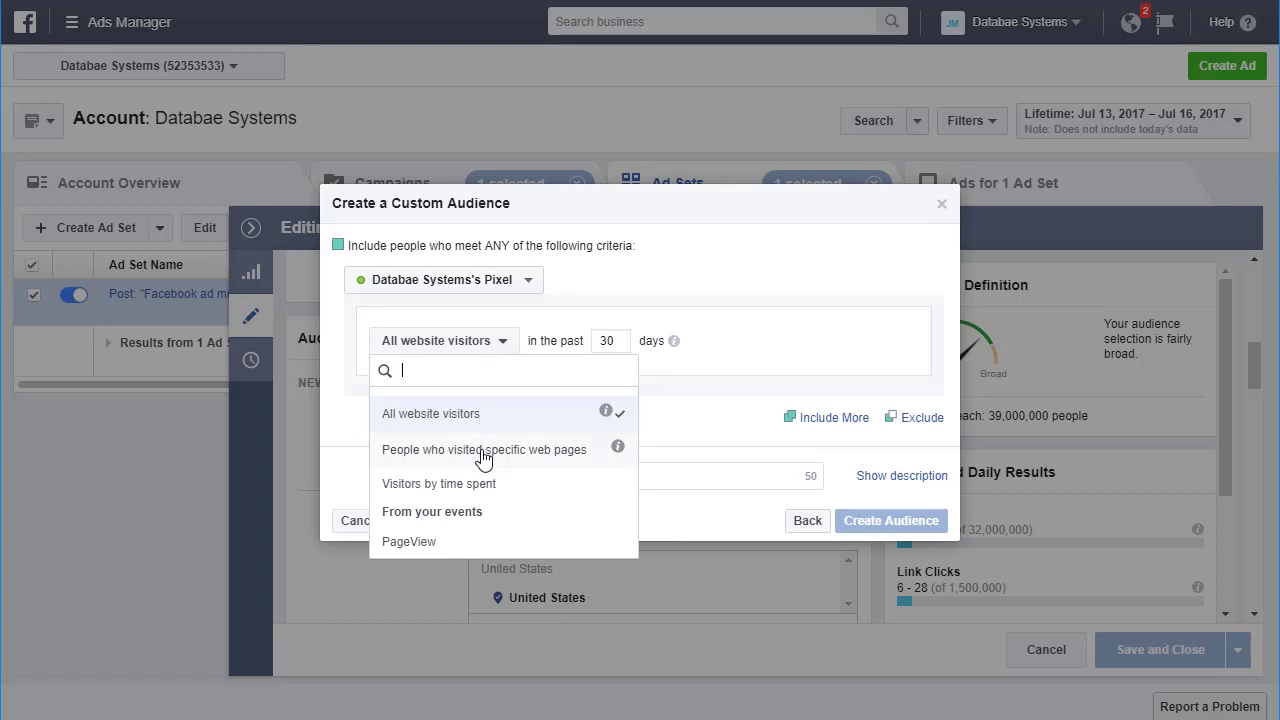
left_click(484, 452)
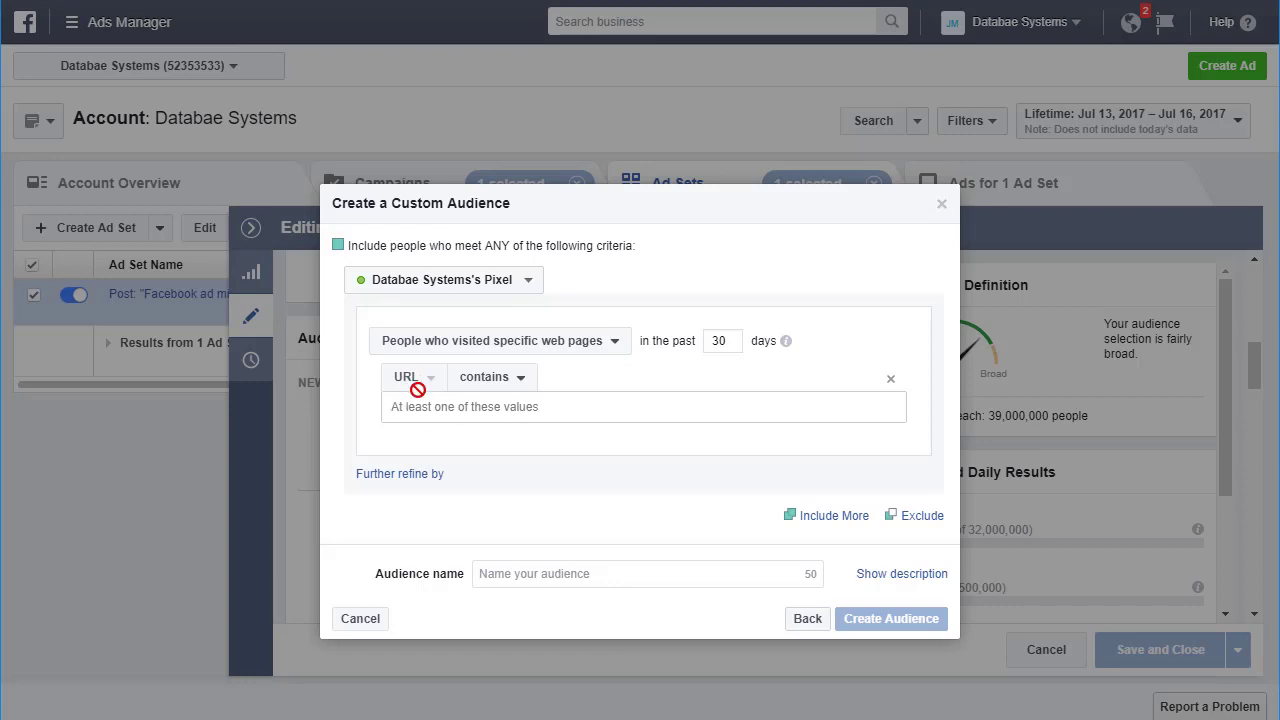
left_click(618, 343)
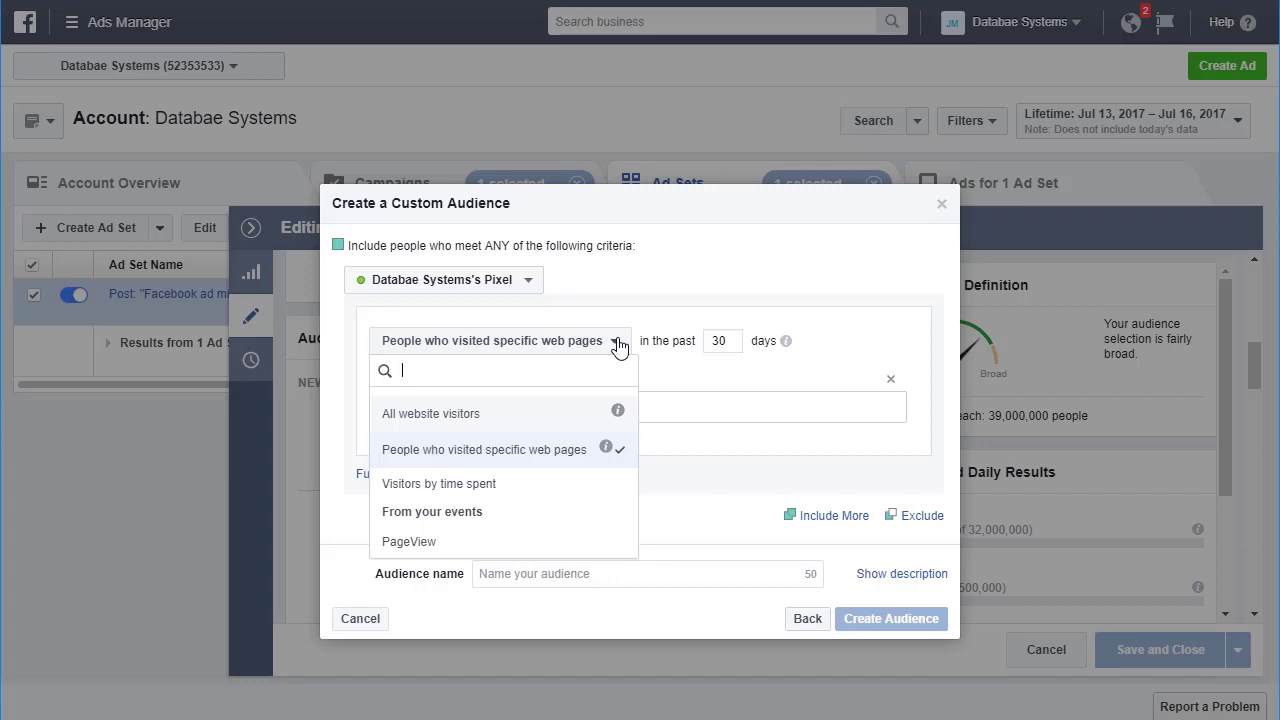
left_click(487, 487)
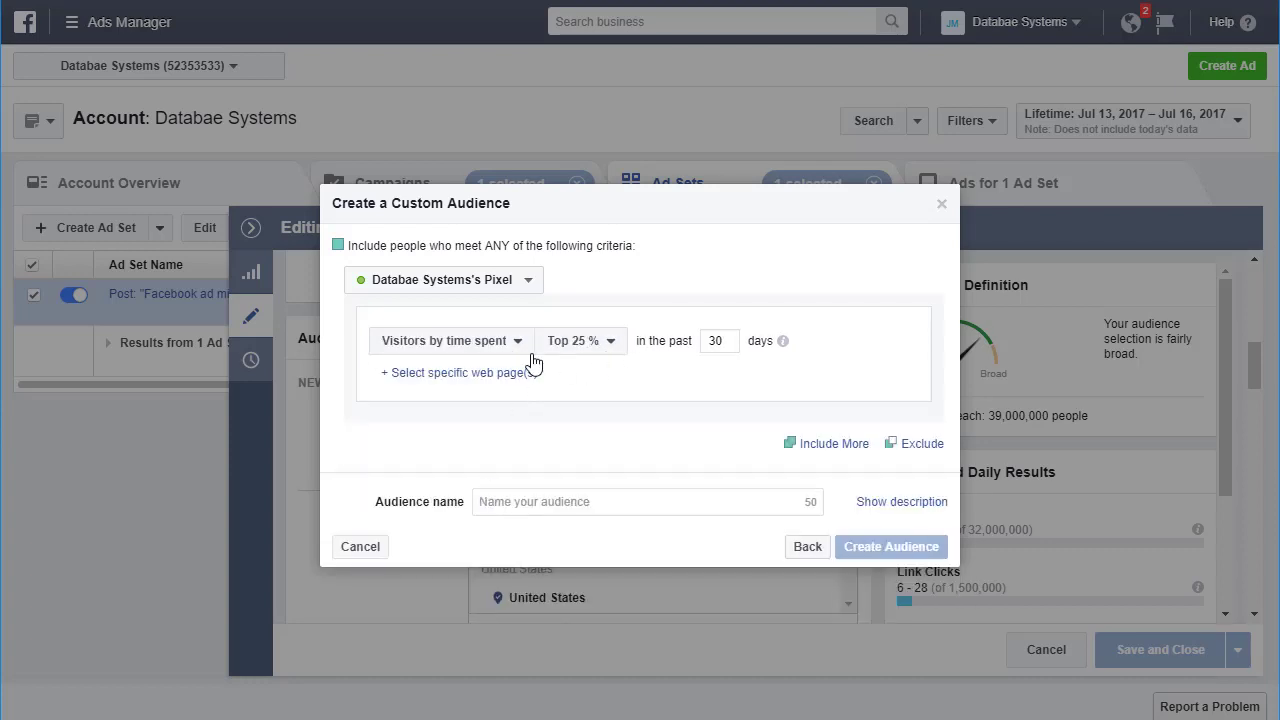
left_click(612, 343)
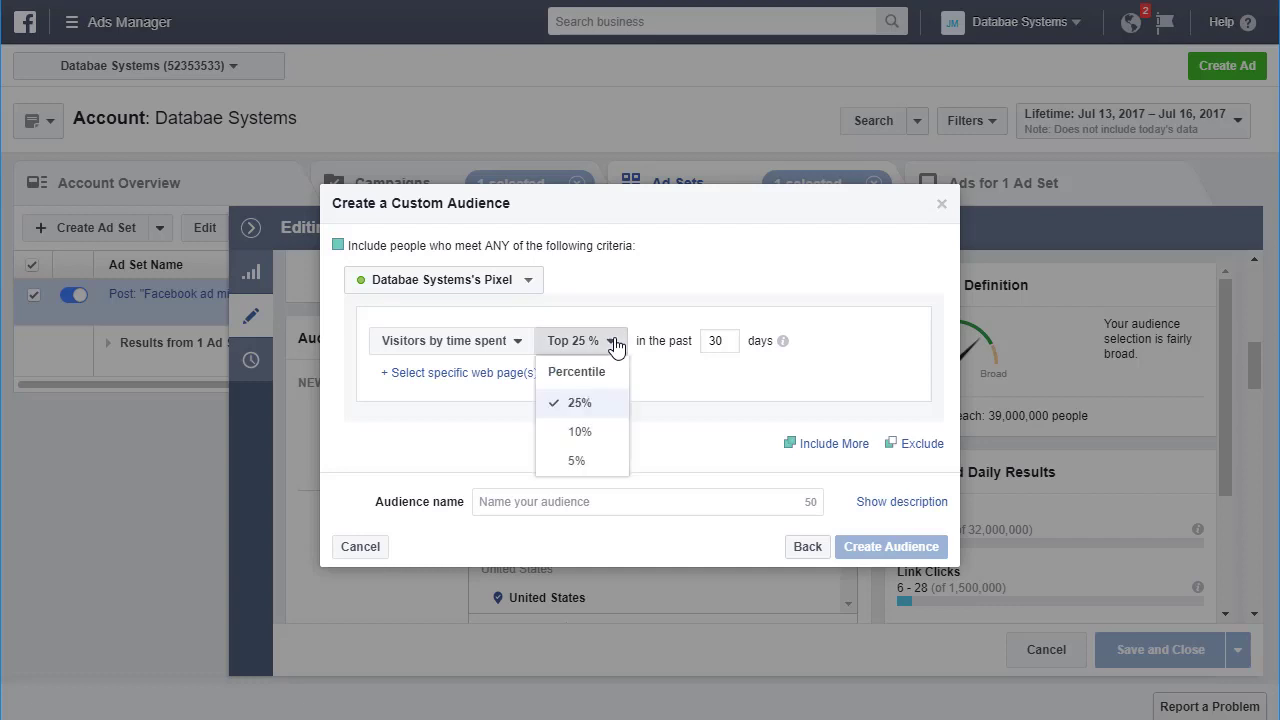
left_click(614, 343)
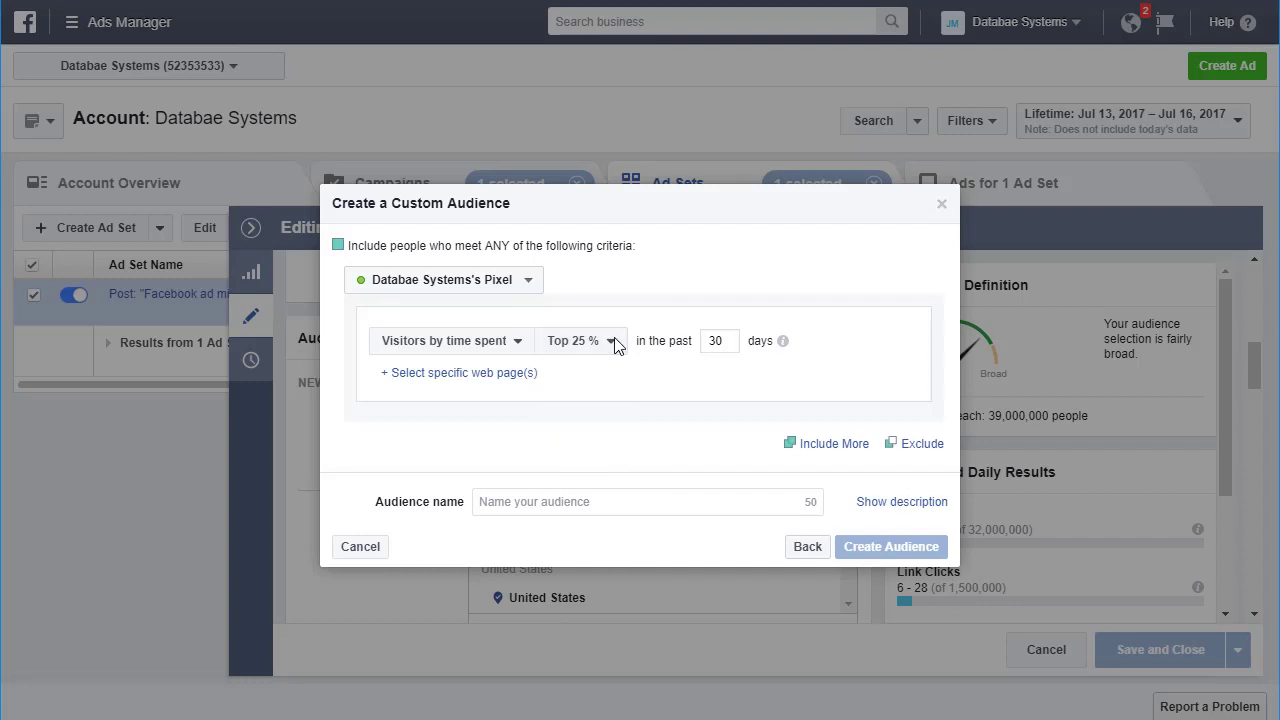
Step: Check the day limit for the time-spent audience, discard the custom audience and close the ad set editor
left_click(710, 343)
double_click(710, 343)
mouse_move(783, 347)
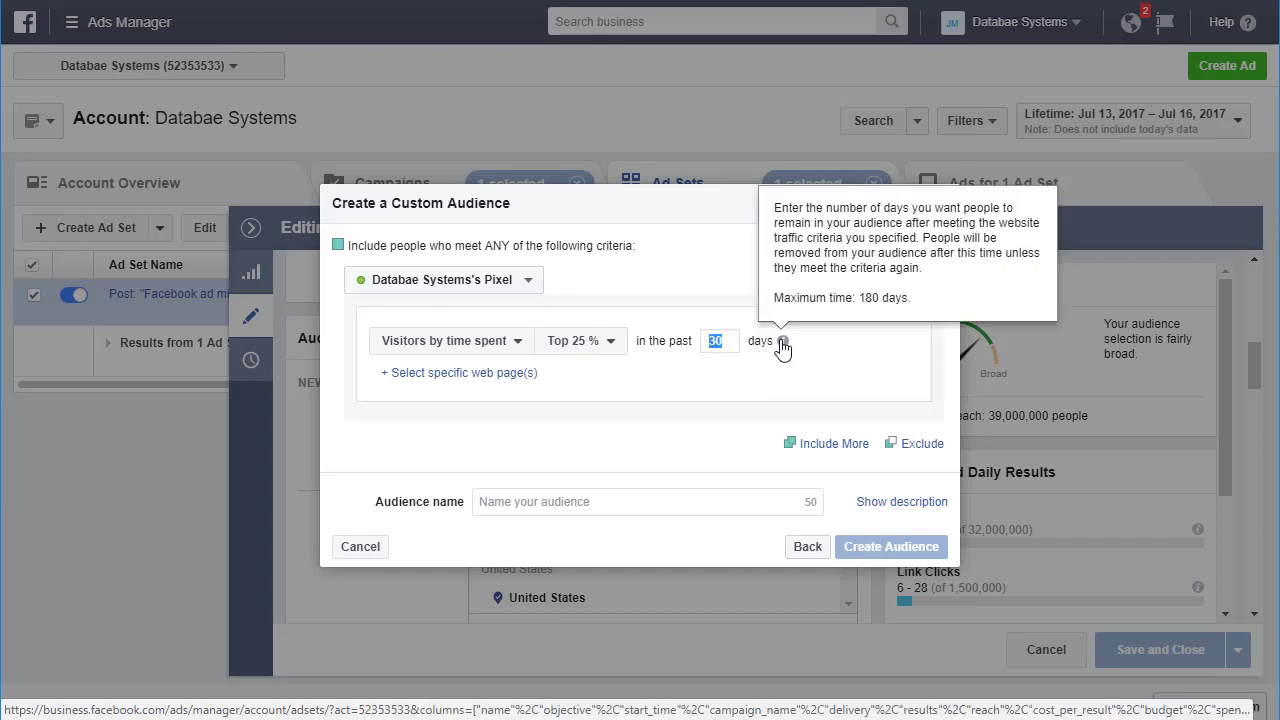
left_click(792, 391)
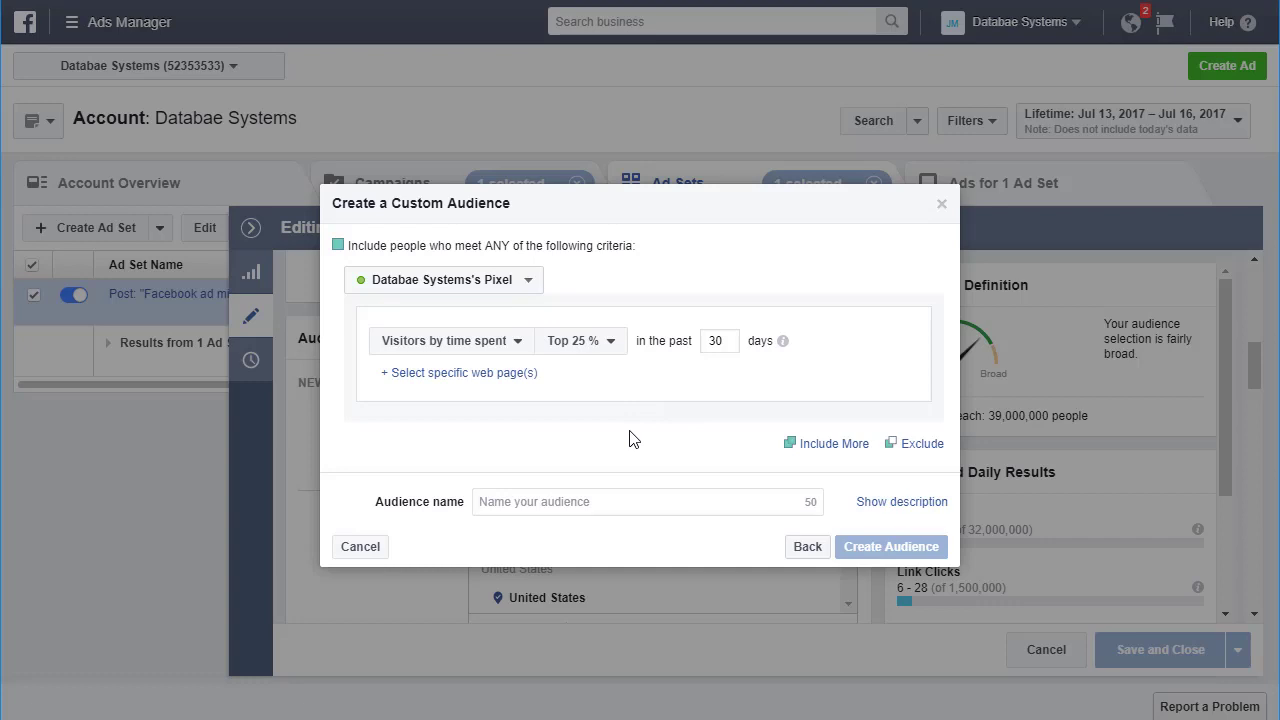
left_click(368, 547)
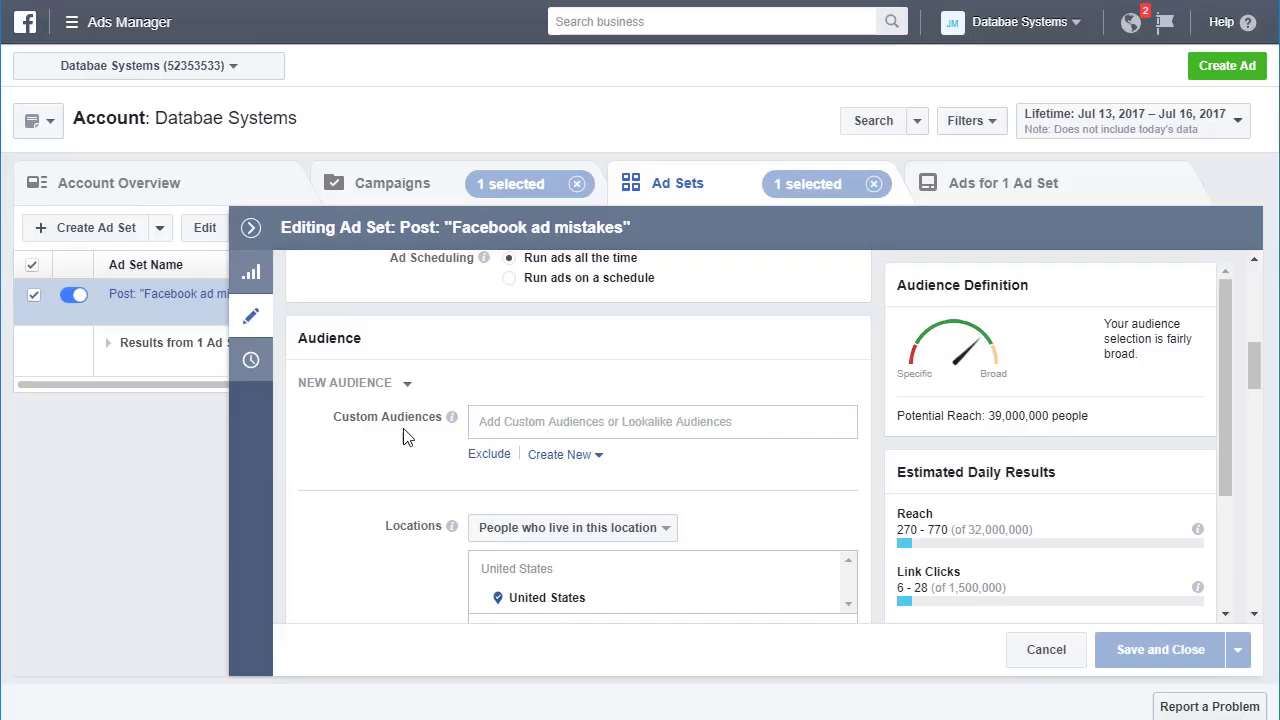
scroll(575, 387, "up", 1)
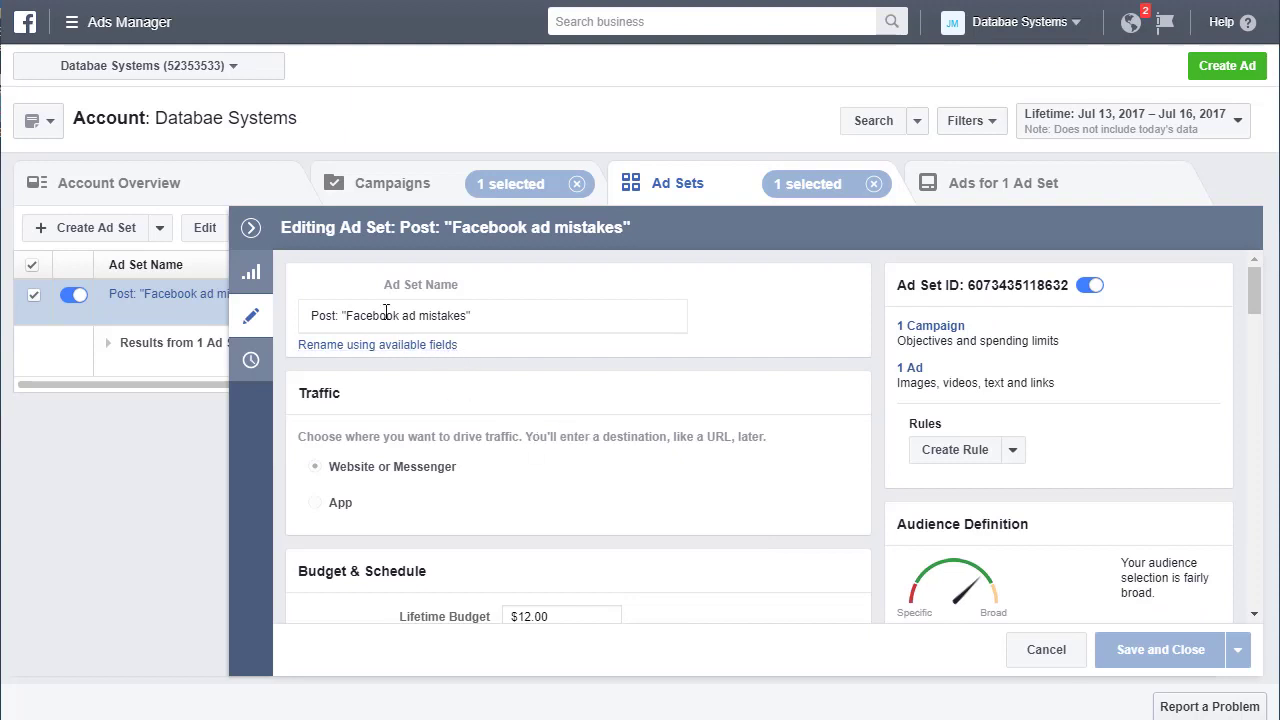
left_click(253, 318)
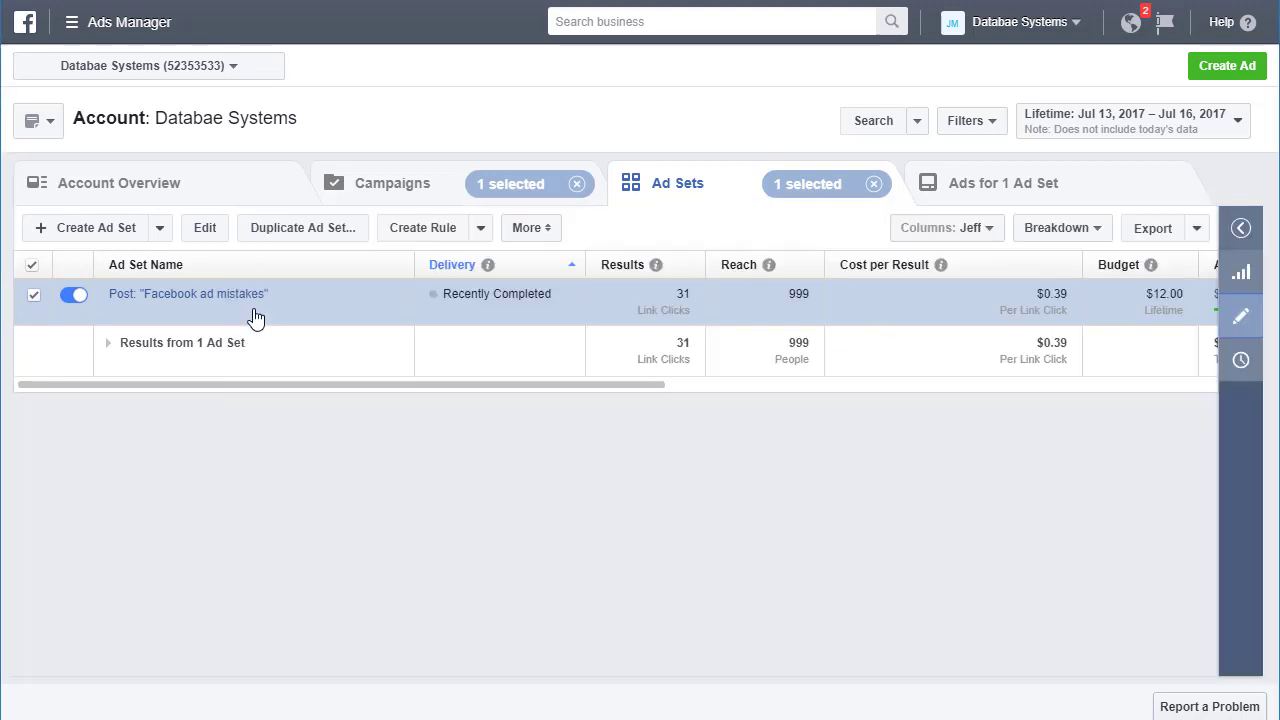
Step: Open the account's Audiences in the Asset Library from the full list of business tools
left_click(75, 30)
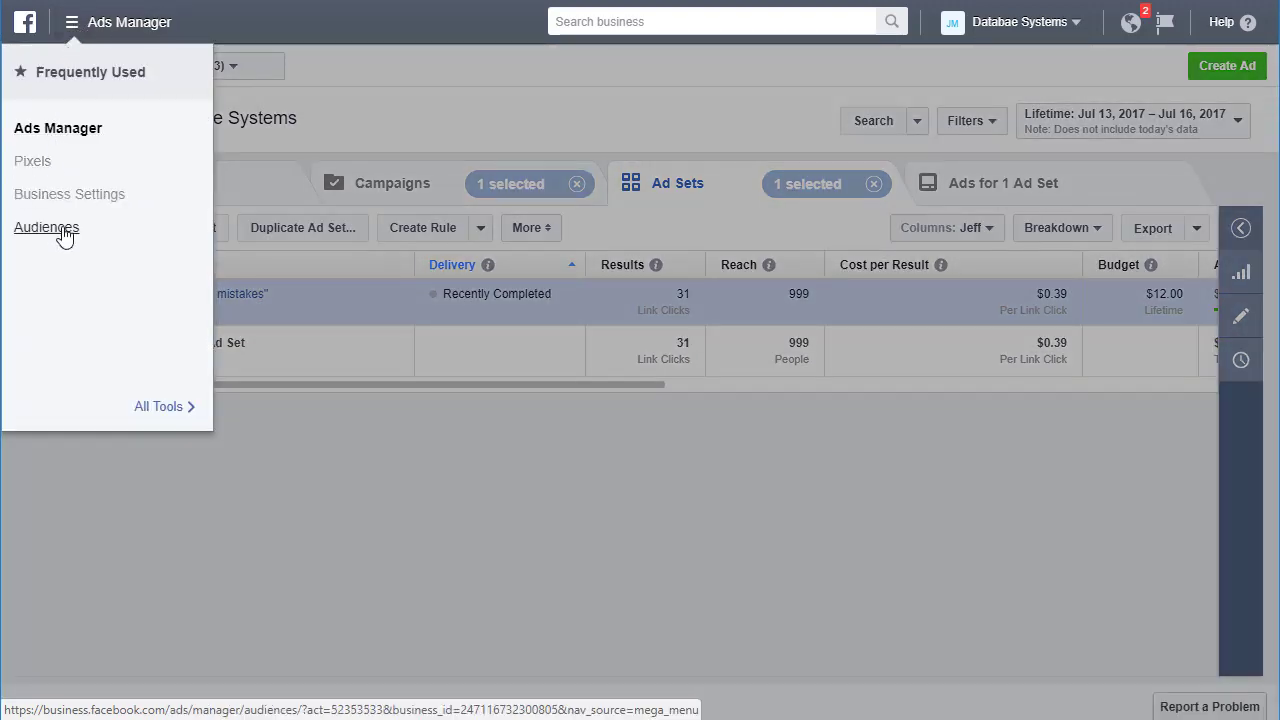
left_click(186, 420)
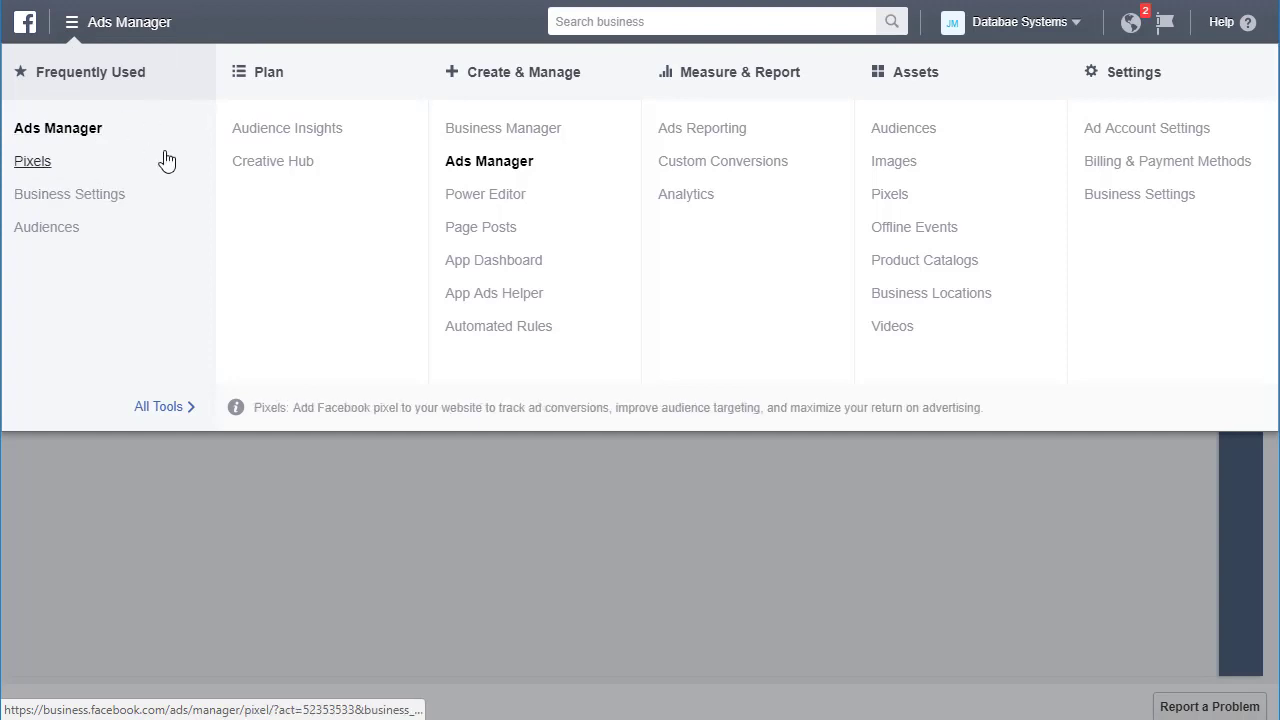
left_click(906, 134)
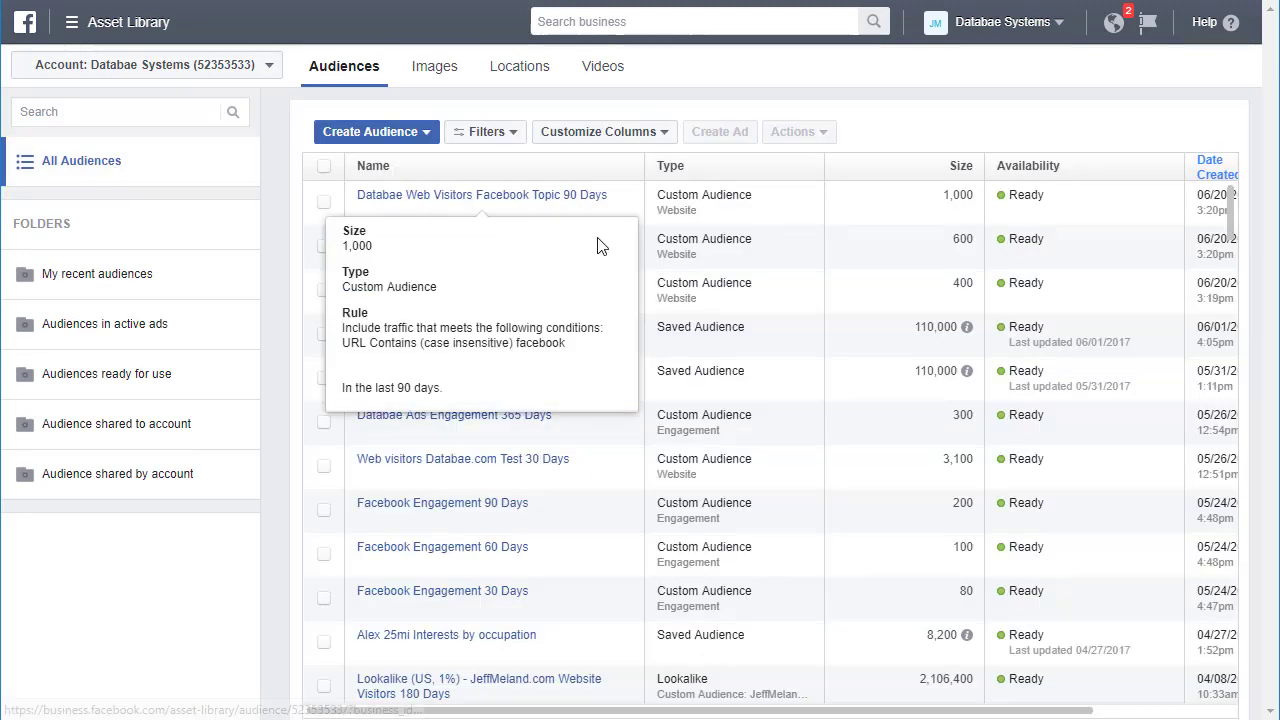
Step: Start a Website Traffic custom audience and set its criterion to visitors by time spent
left_click(390, 138)
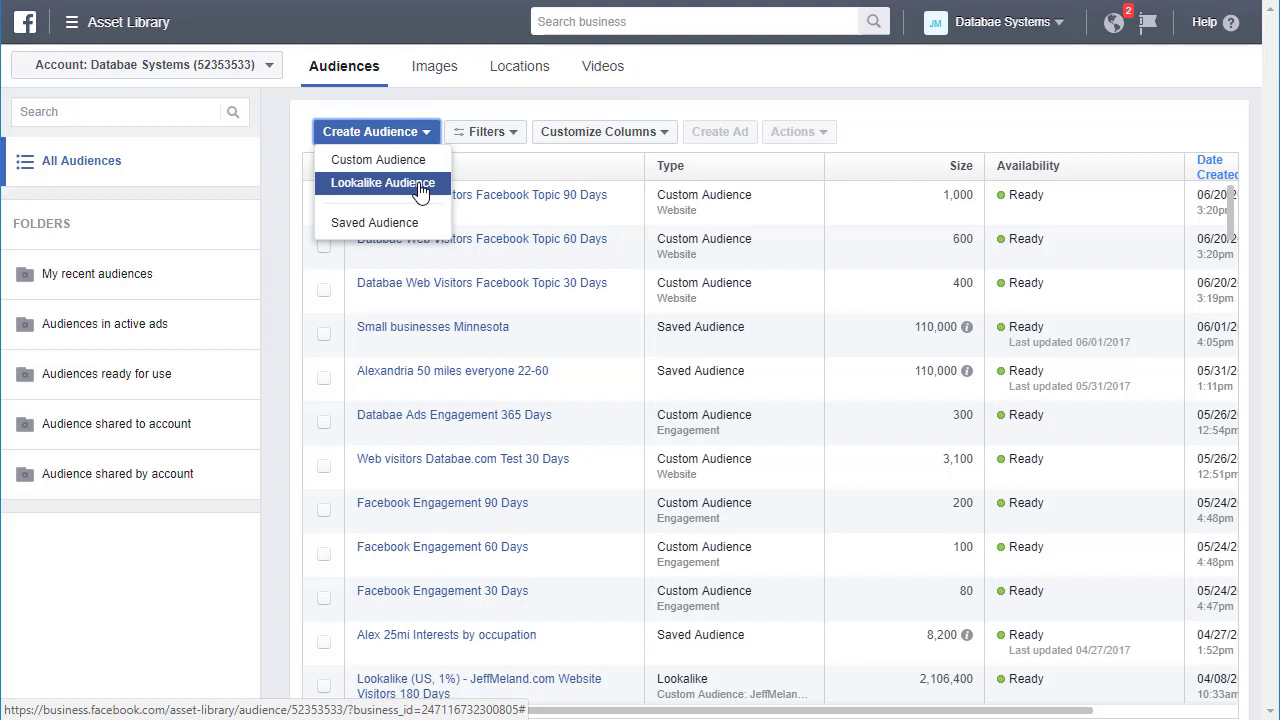
left_click(376, 162)
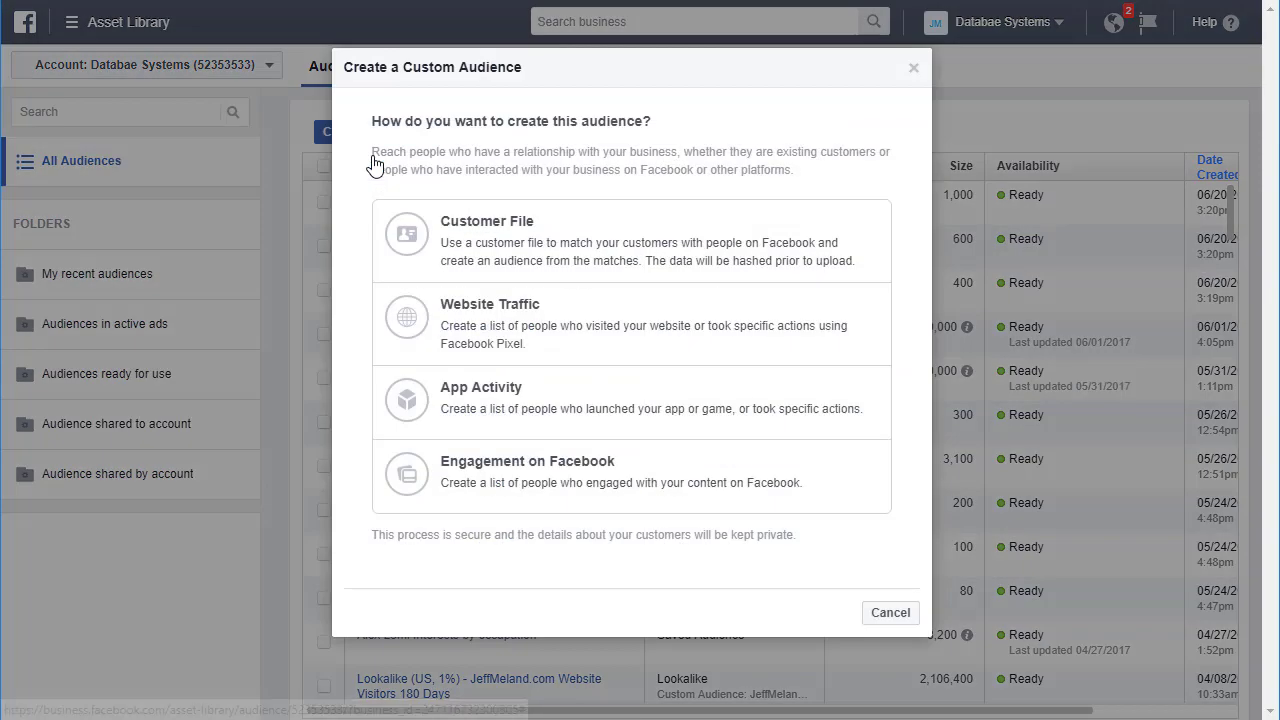
left_click(464, 328)
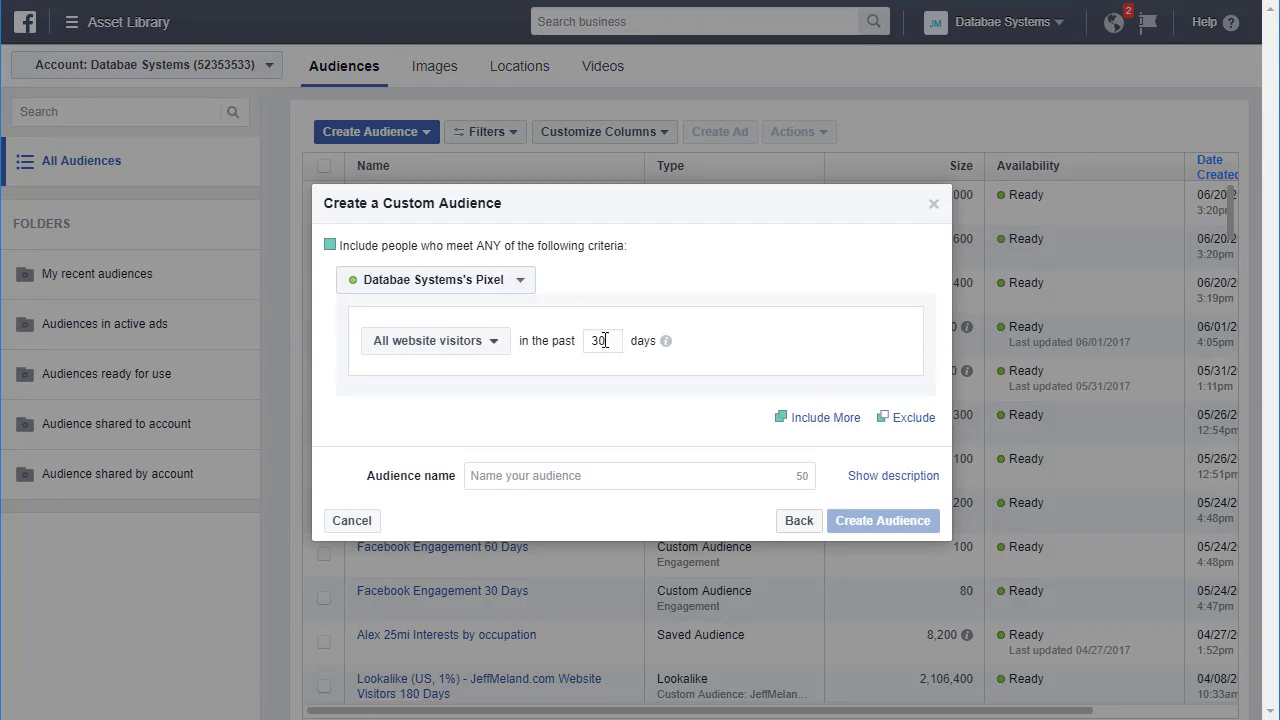
left_click(471, 350)
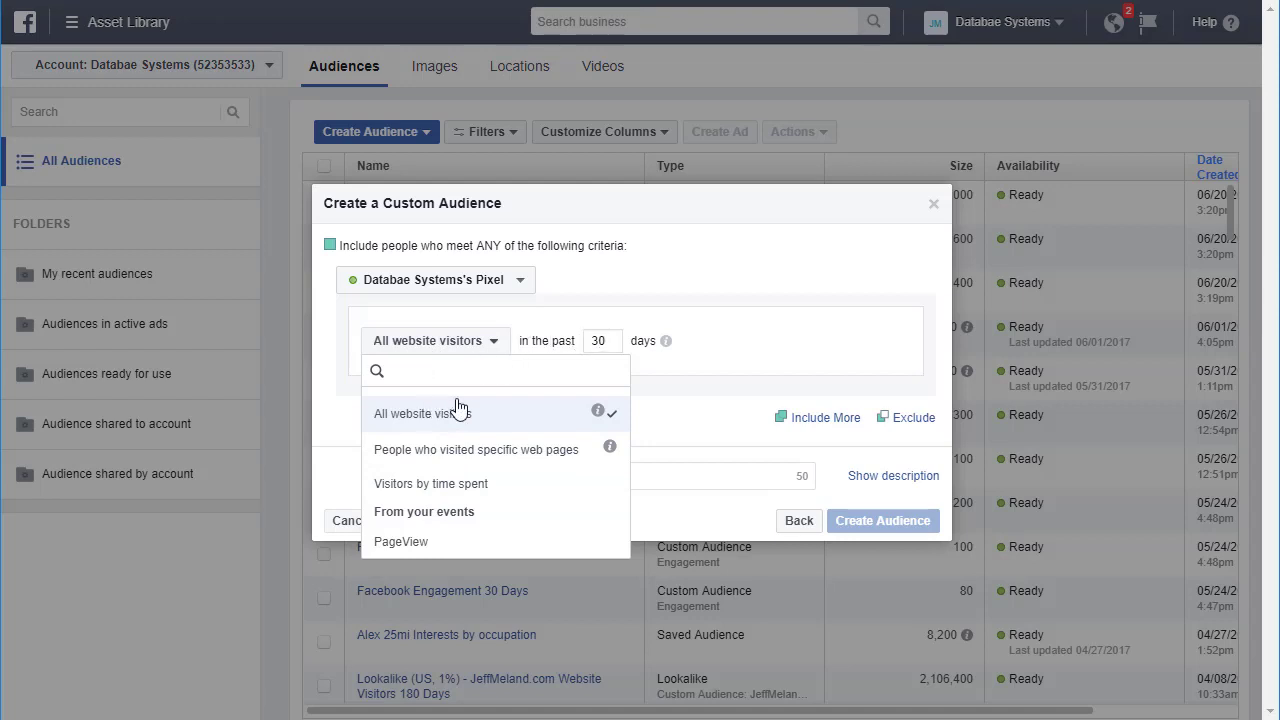
left_click(432, 486)
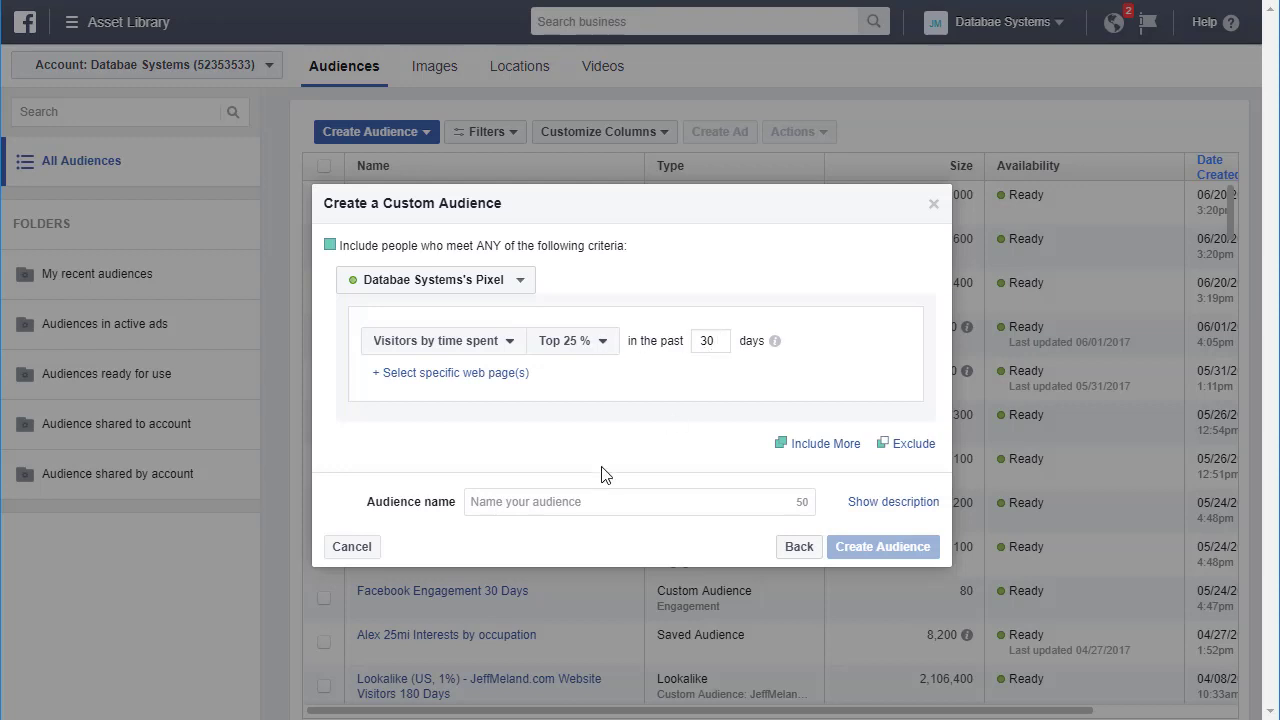
Step: Name the audience Web Visitors Top 25% Past 30 Days, create it and finish the custom audience dialog
left_click(581, 502)
type("W")
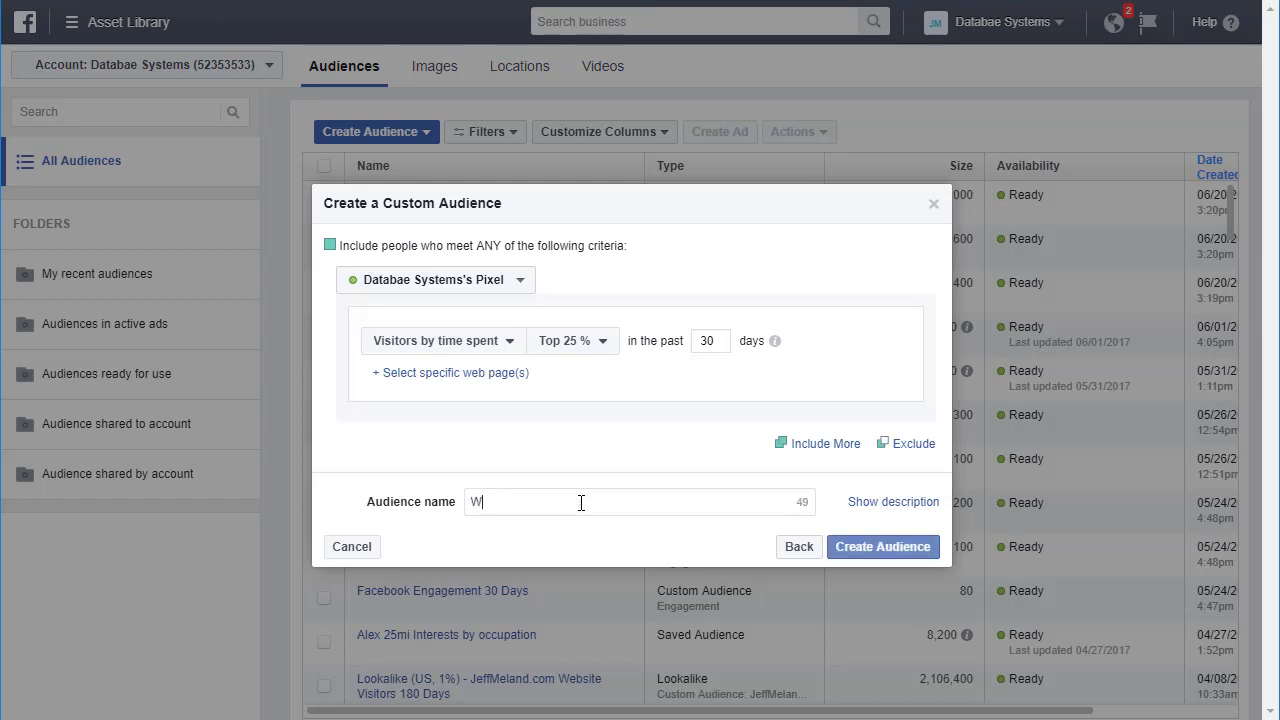
type("eb Visito")
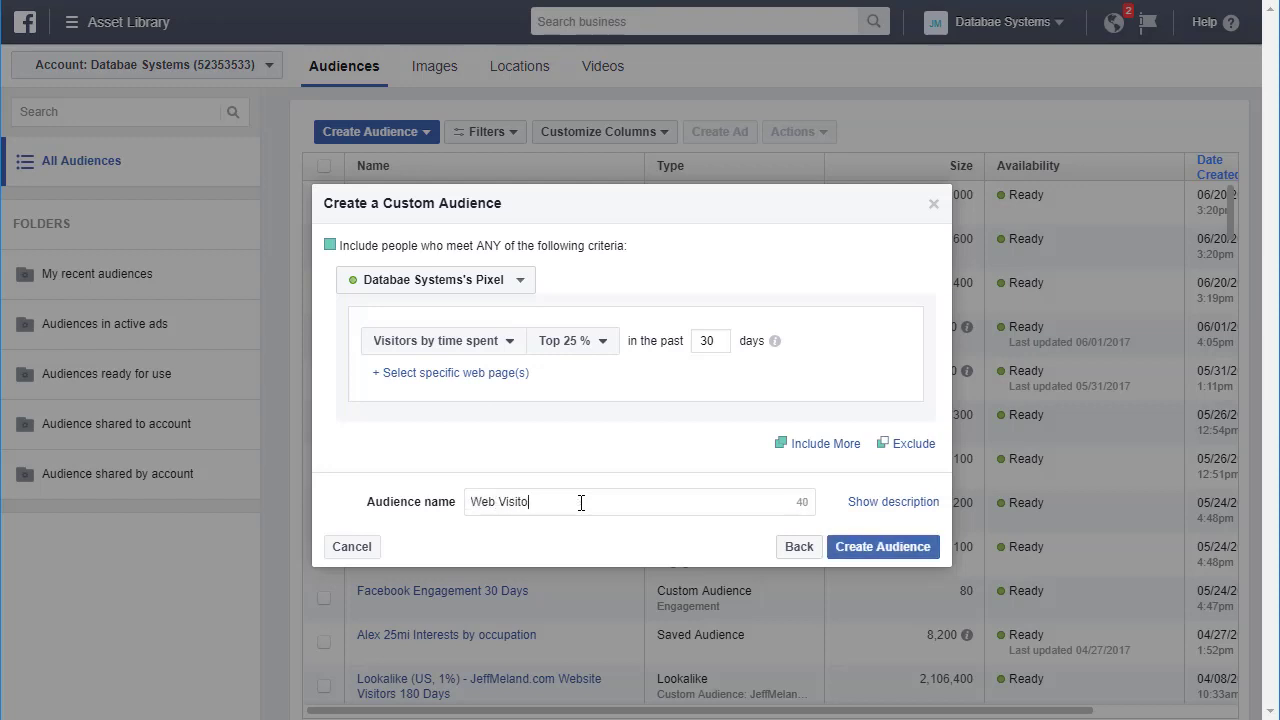
type("rs Top 25% Past 30 Days")
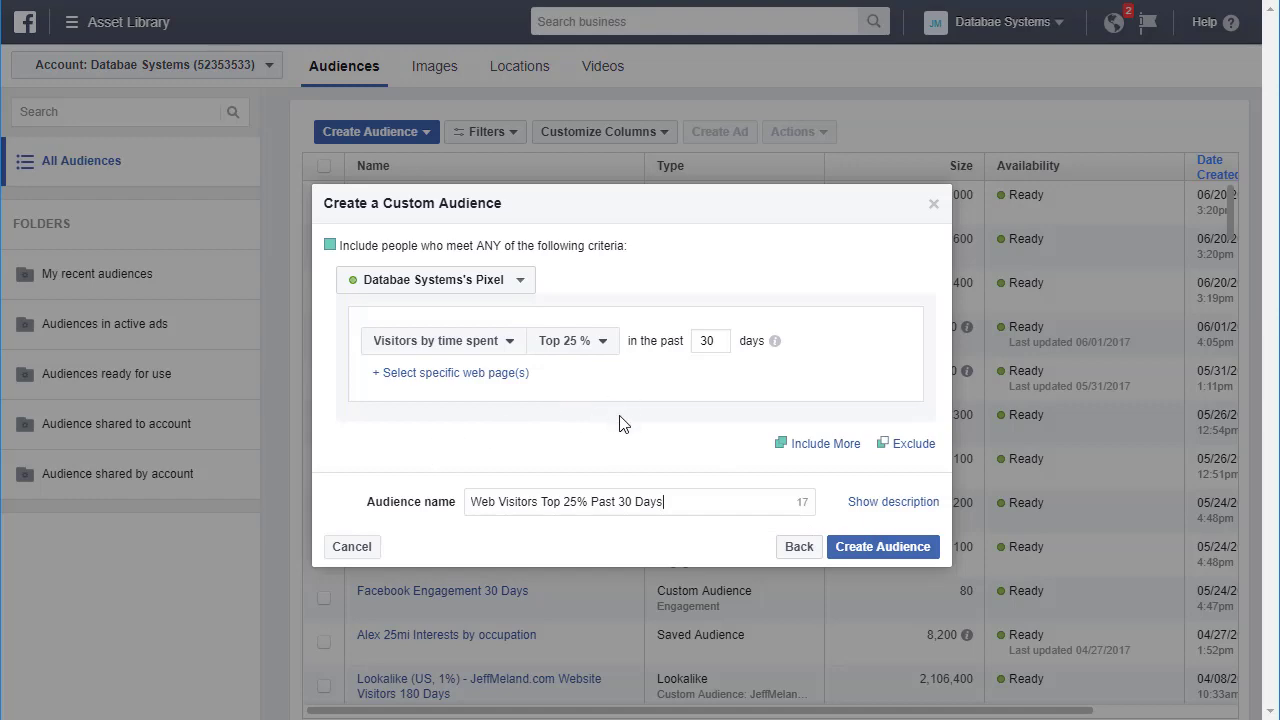
left_click(904, 553)
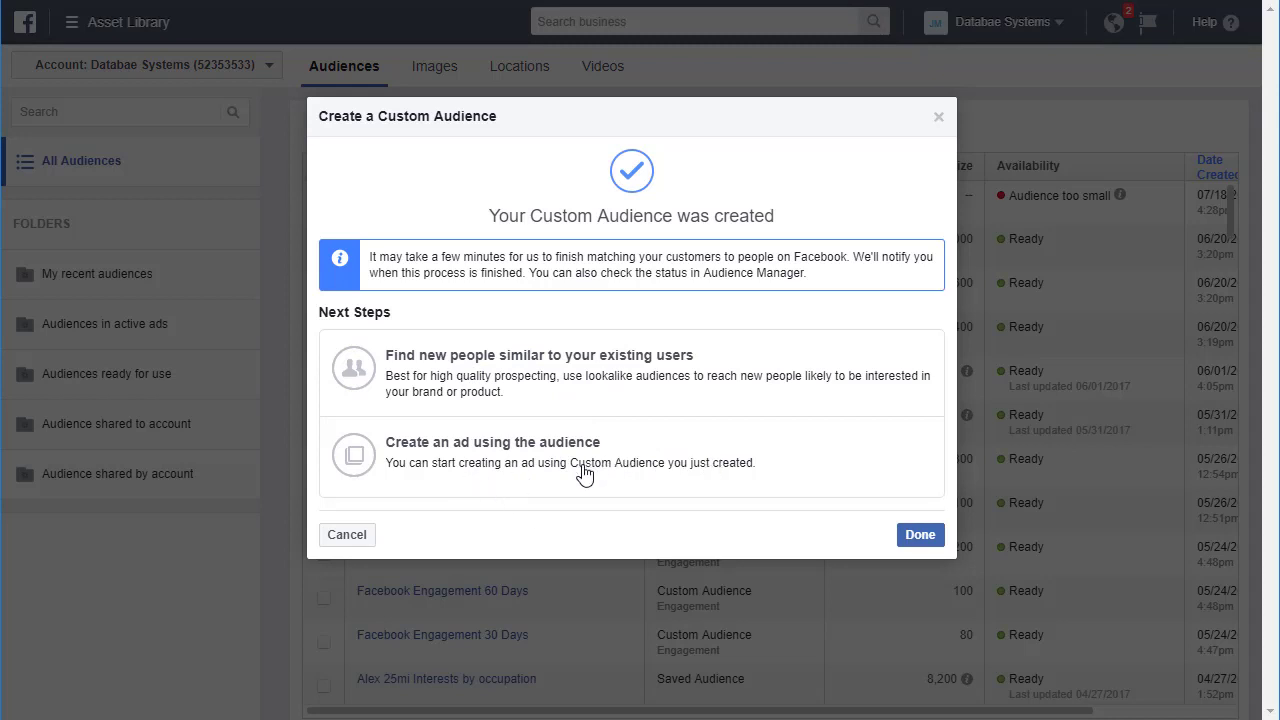
left_click(922, 535)
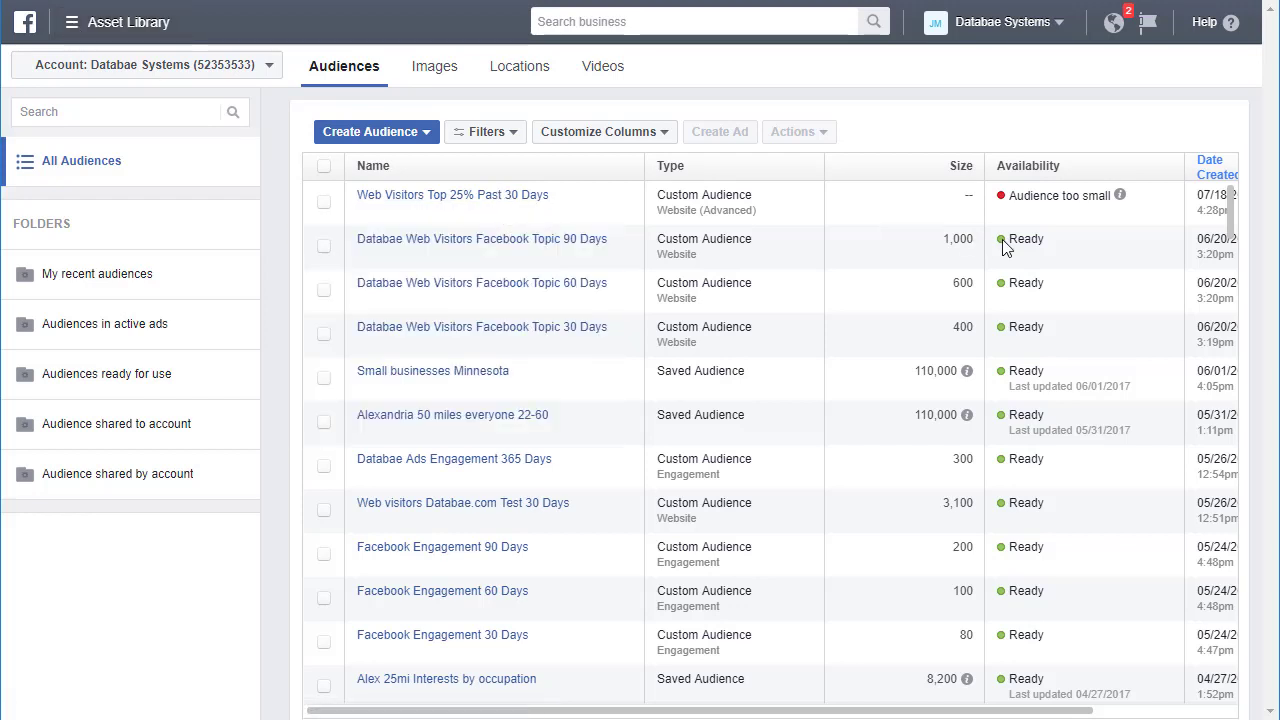
mouse_move(1120, 197)
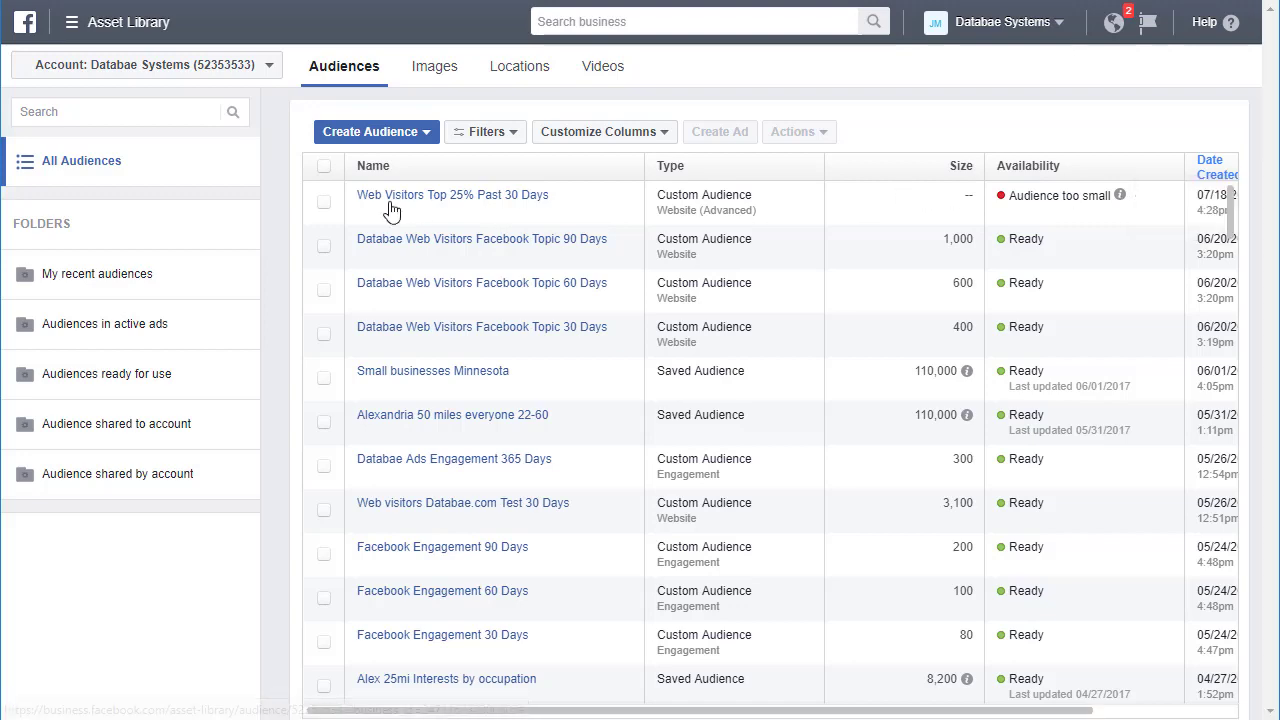
left_click(72, 30)
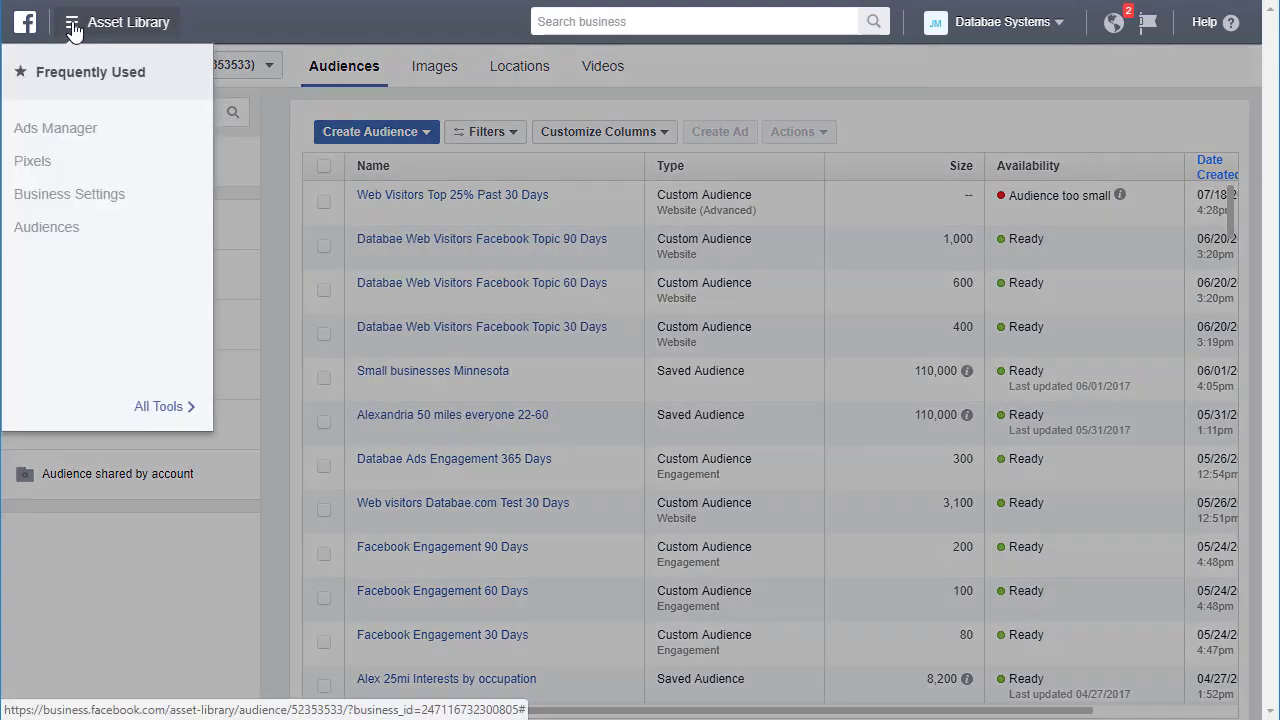
left_click(68, 130)
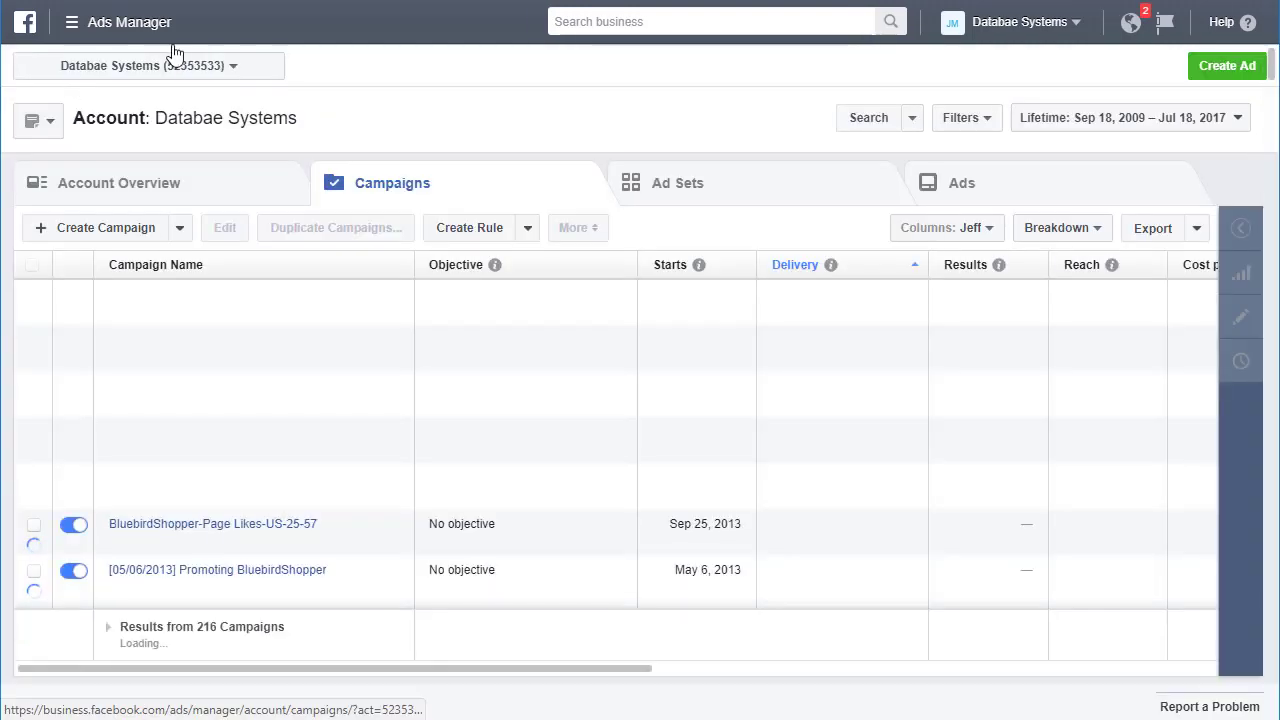
key("alt+Left")
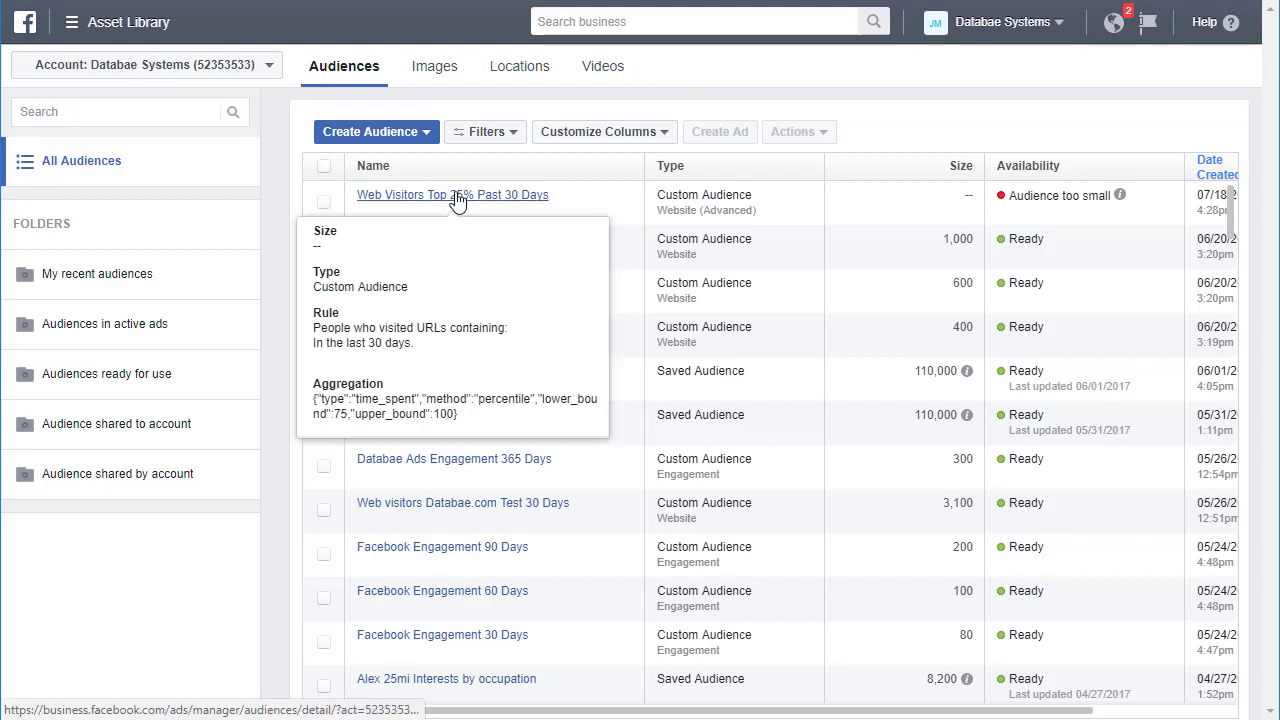
Step: Examine the actions available for the Web Visitors Top 25% Past 30 Days audience and the explanation of its availability
left_click(324, 203)
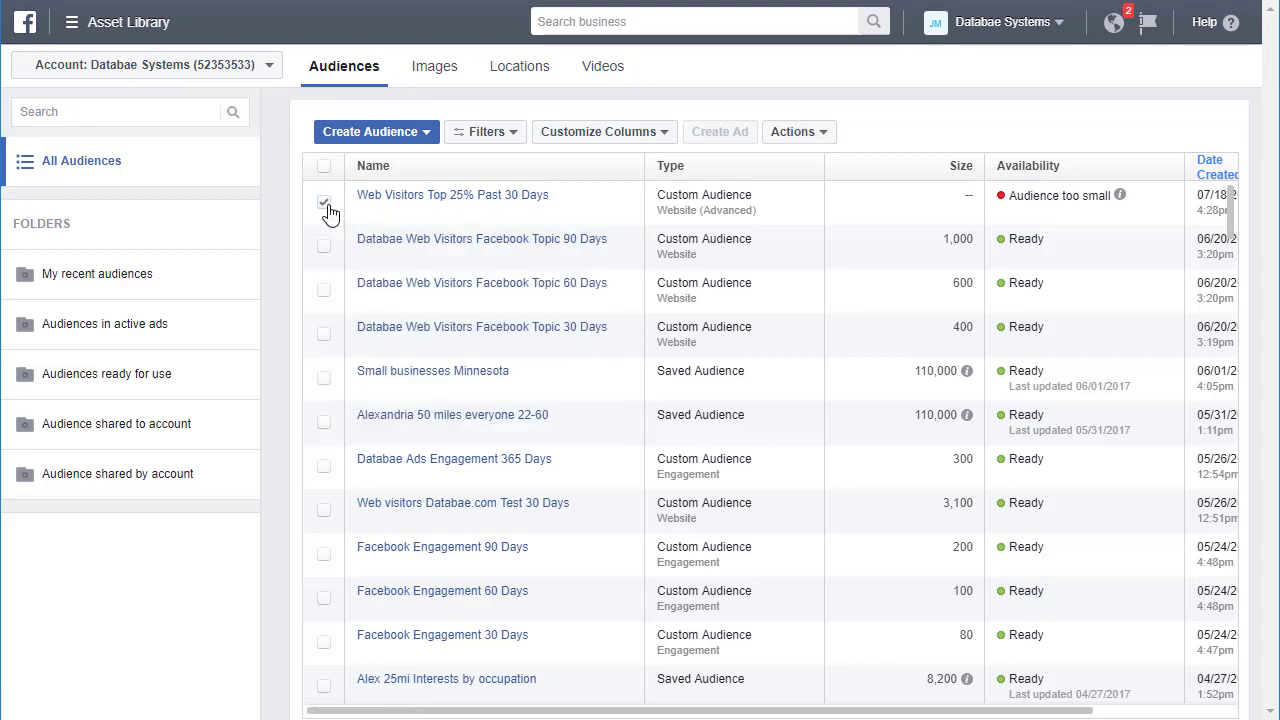
left_click(815, 135)
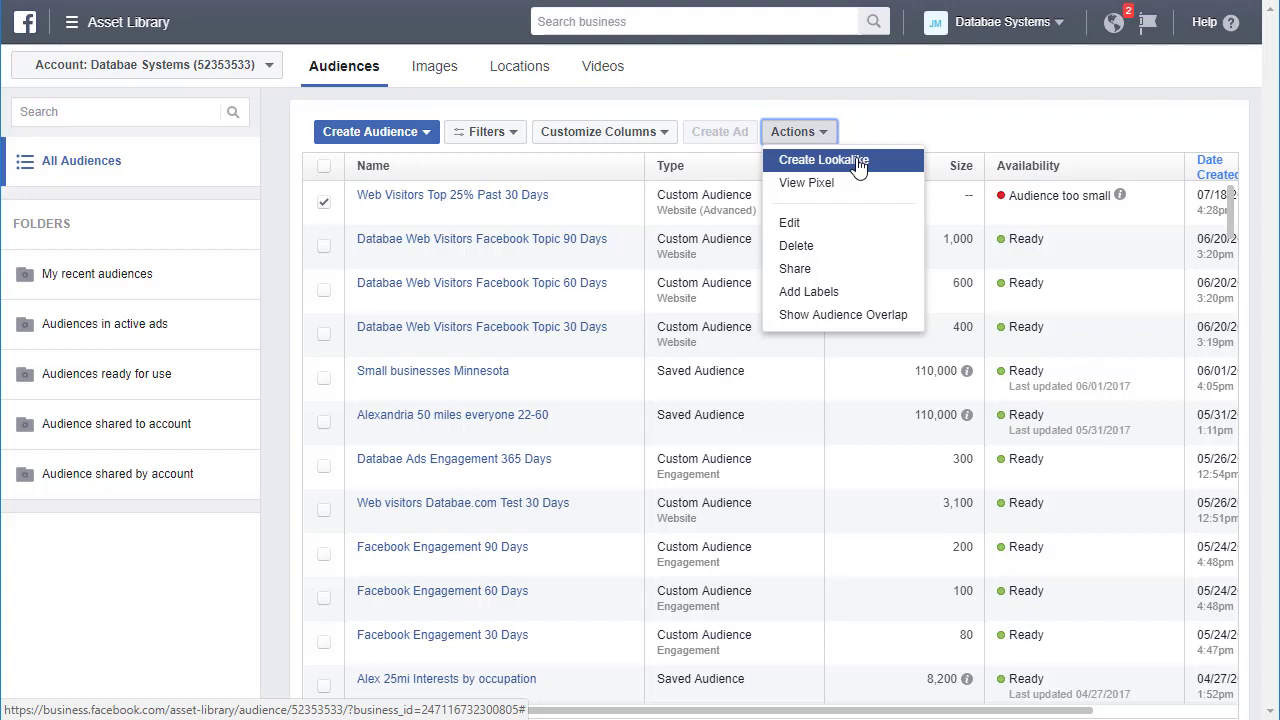
left_click(326, 203)
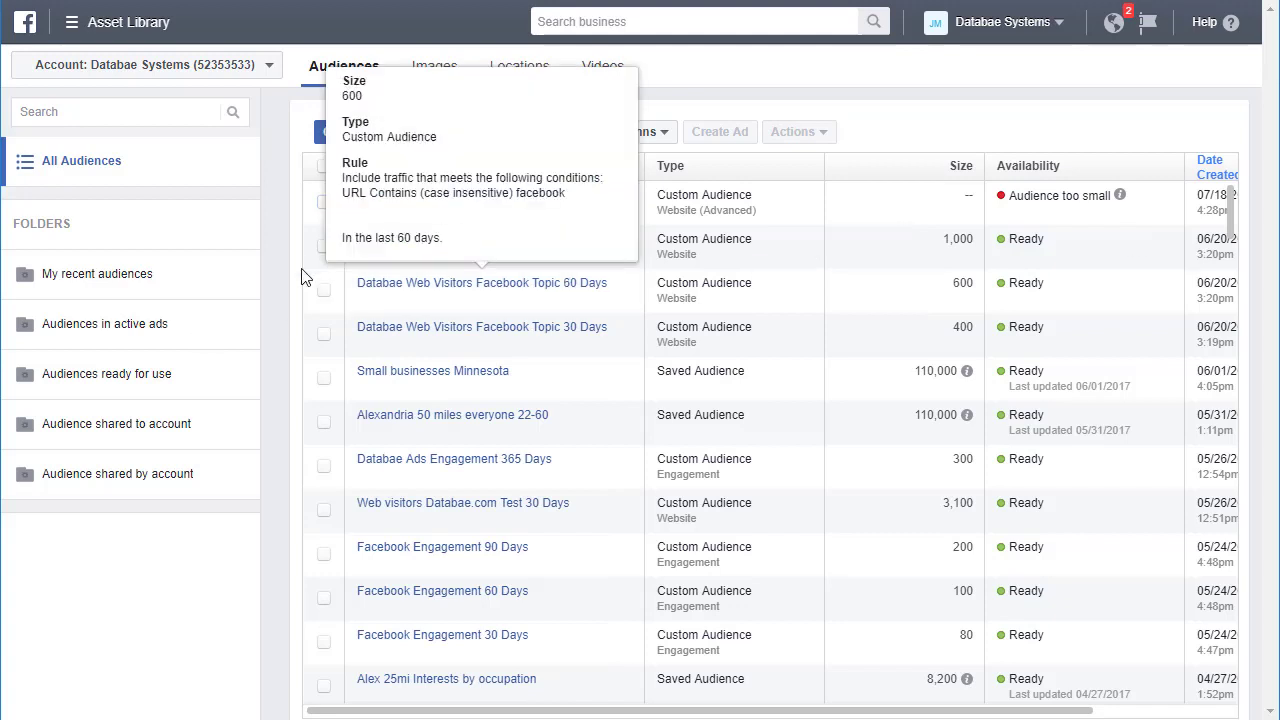
left_click(323, 210)
left_click(415, 133)
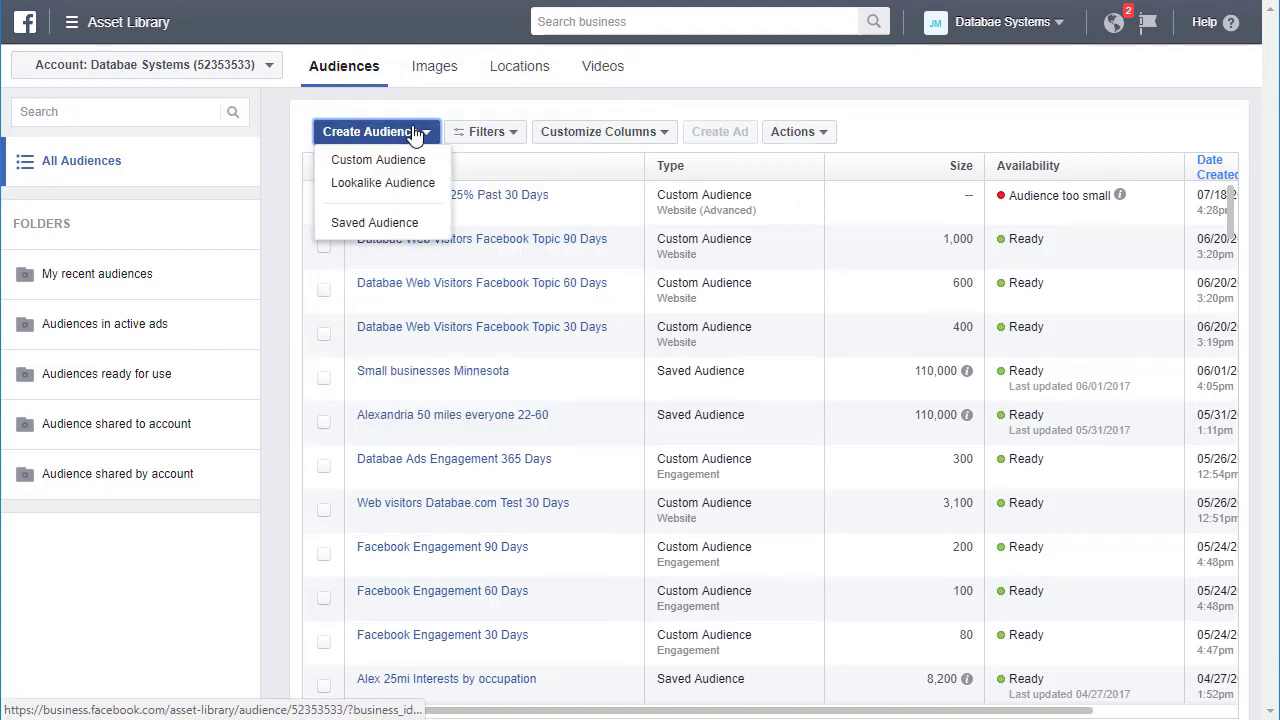
left_click_drag(610, 710, 682, 714)
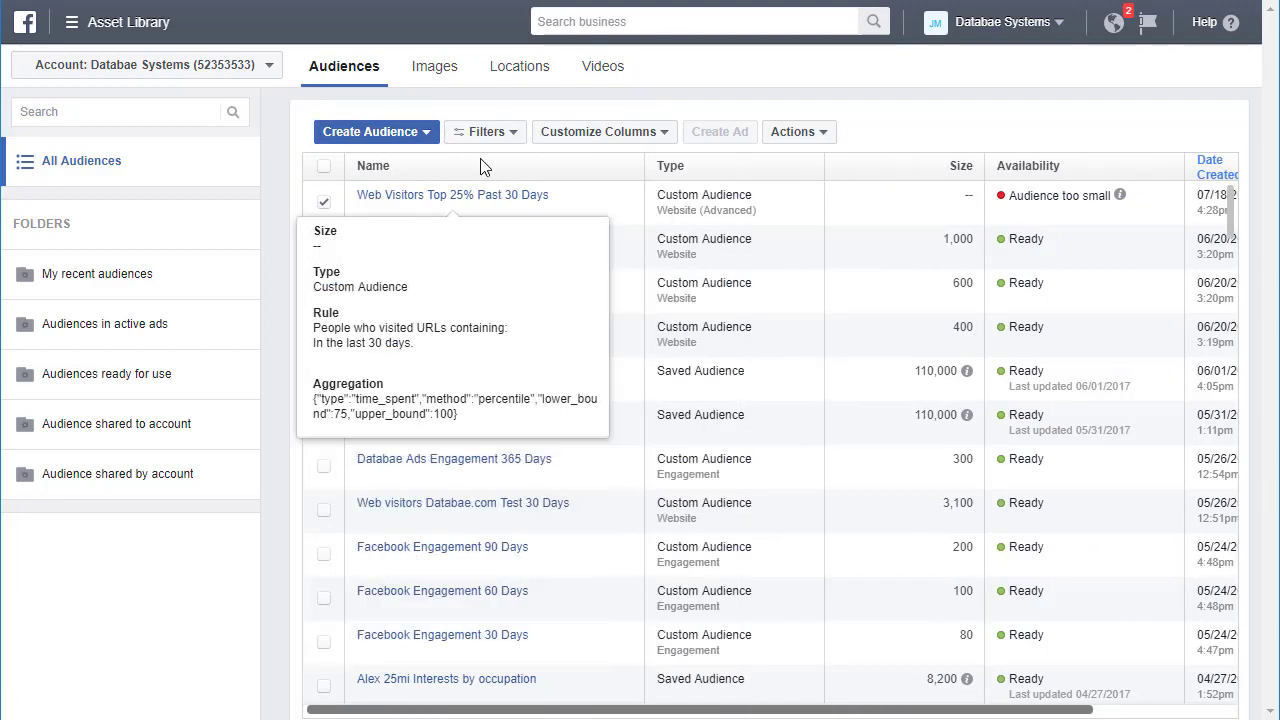
left_click(830, 136)
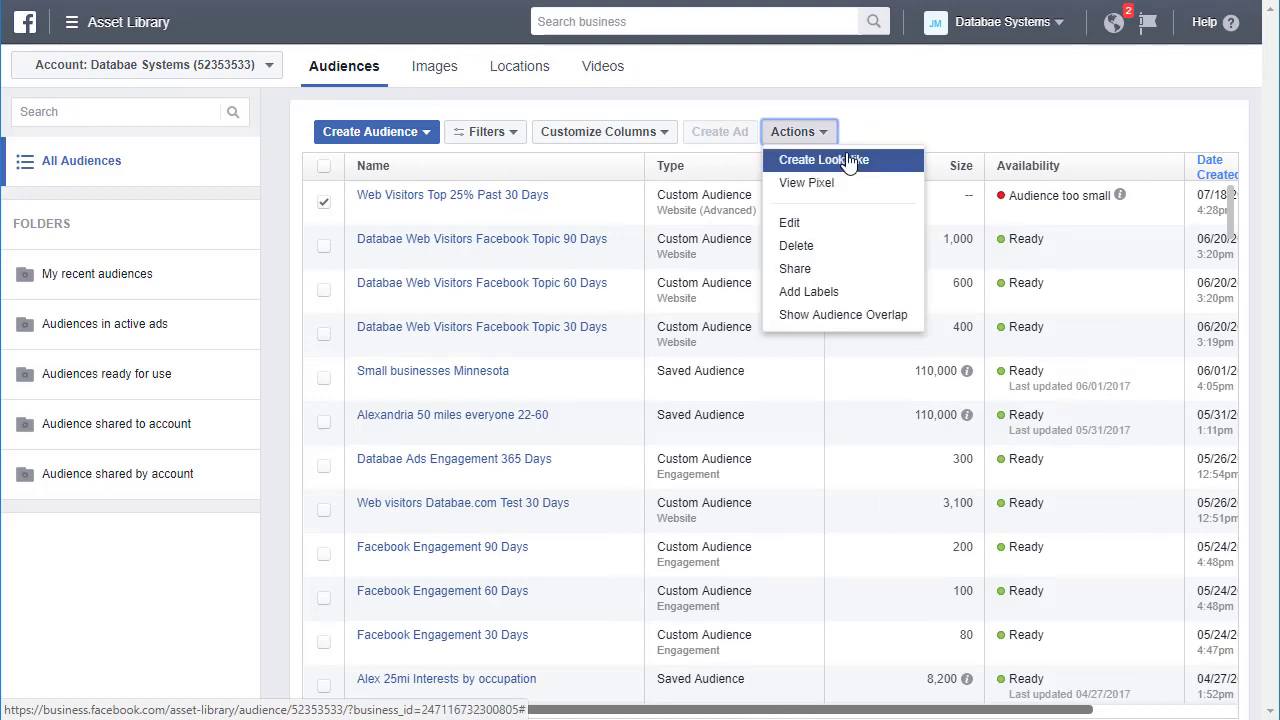
left_click(920, 114)
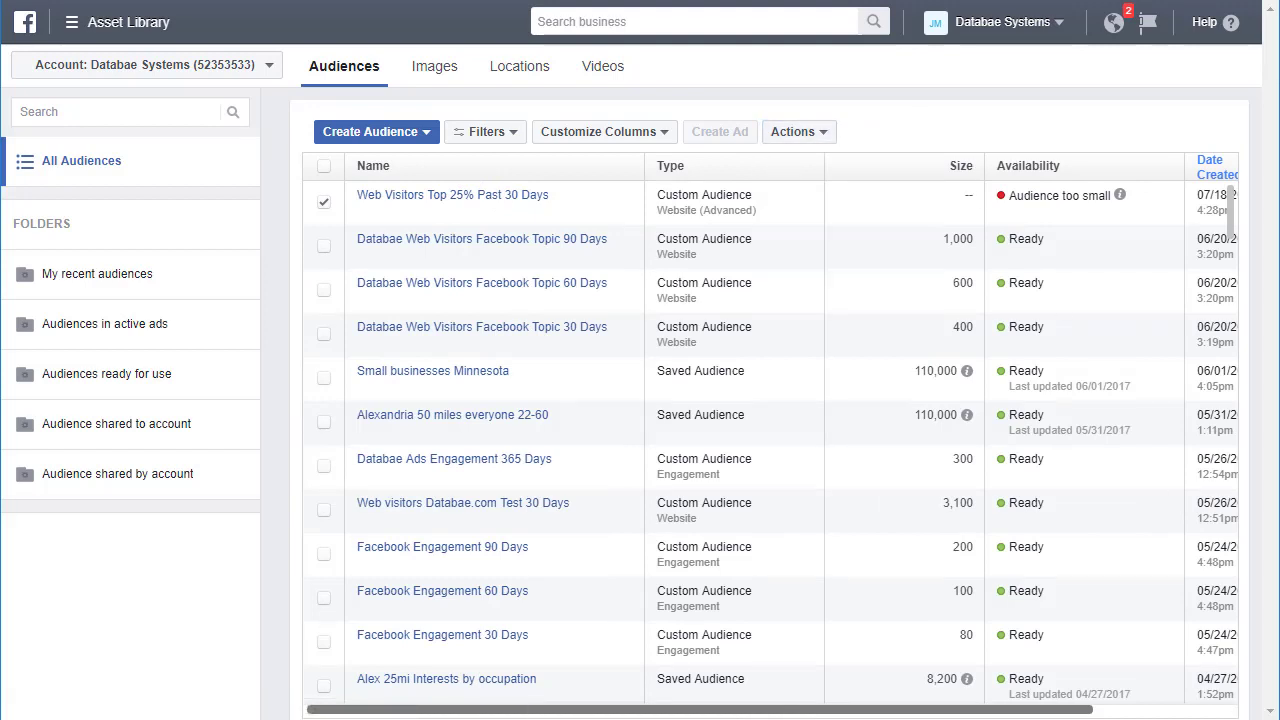
mouse_move(397, 277)
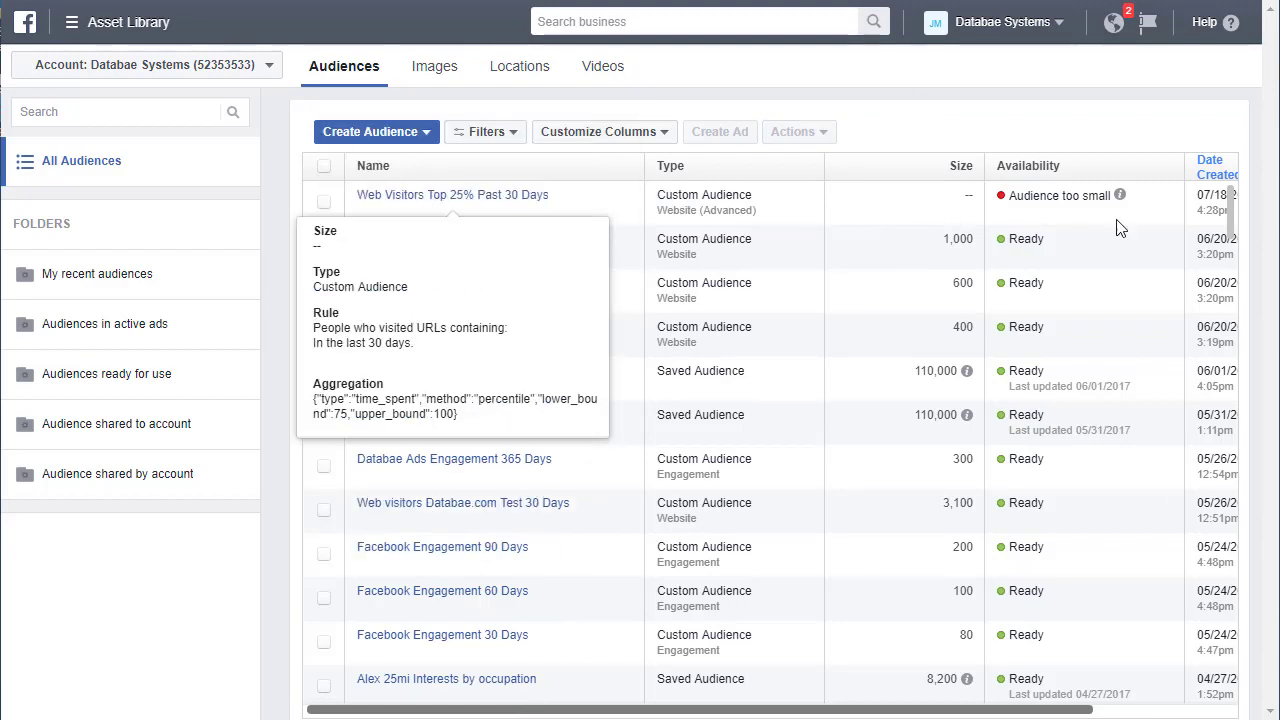
mouse_move(1120, 199)
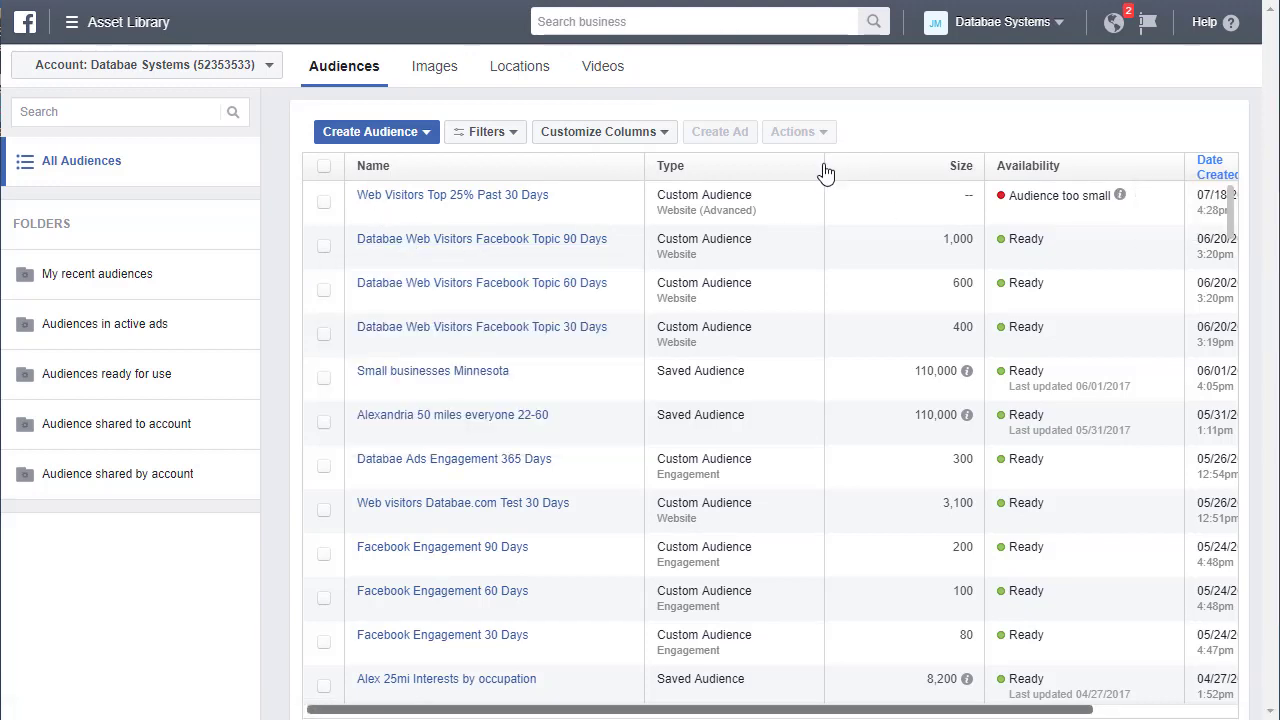
Step: Create an ad from the Databae Web Visitors Facebook Topic 90 Days audience with the Traffic objective and check the ad set's audience
mouse_move(364, 253)
left_click(325, 250)
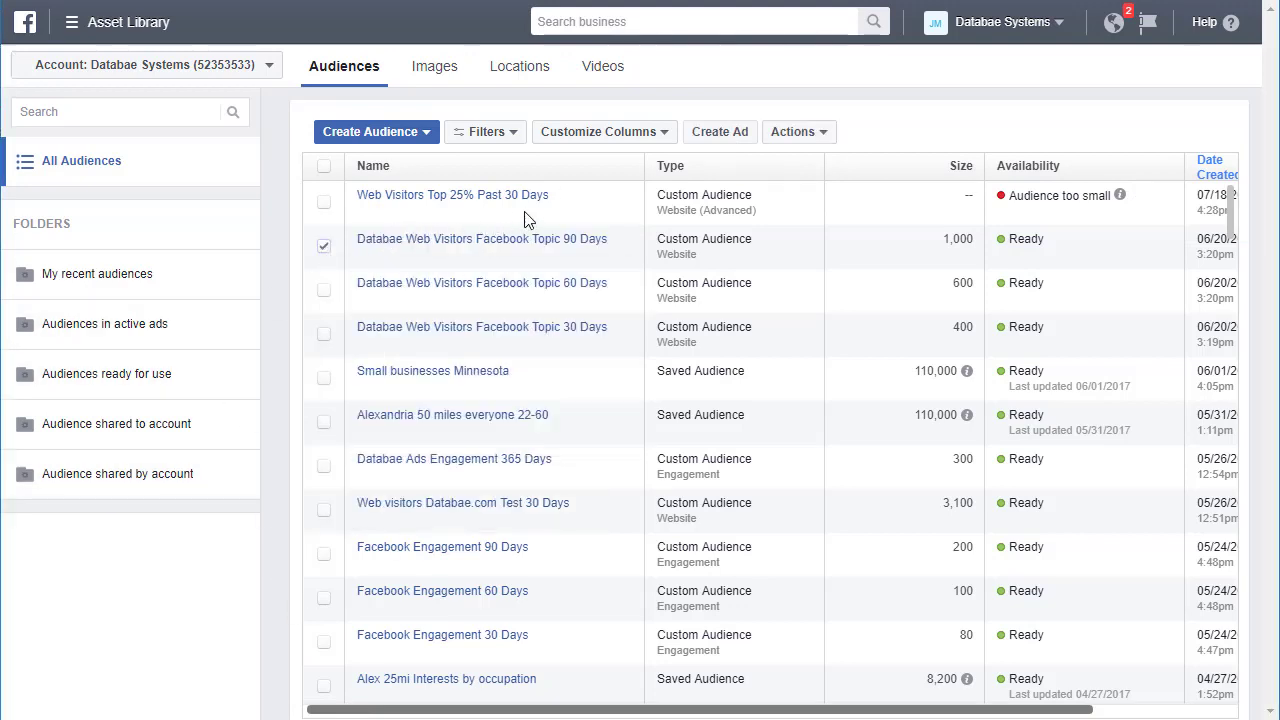
left_click(720, 132)
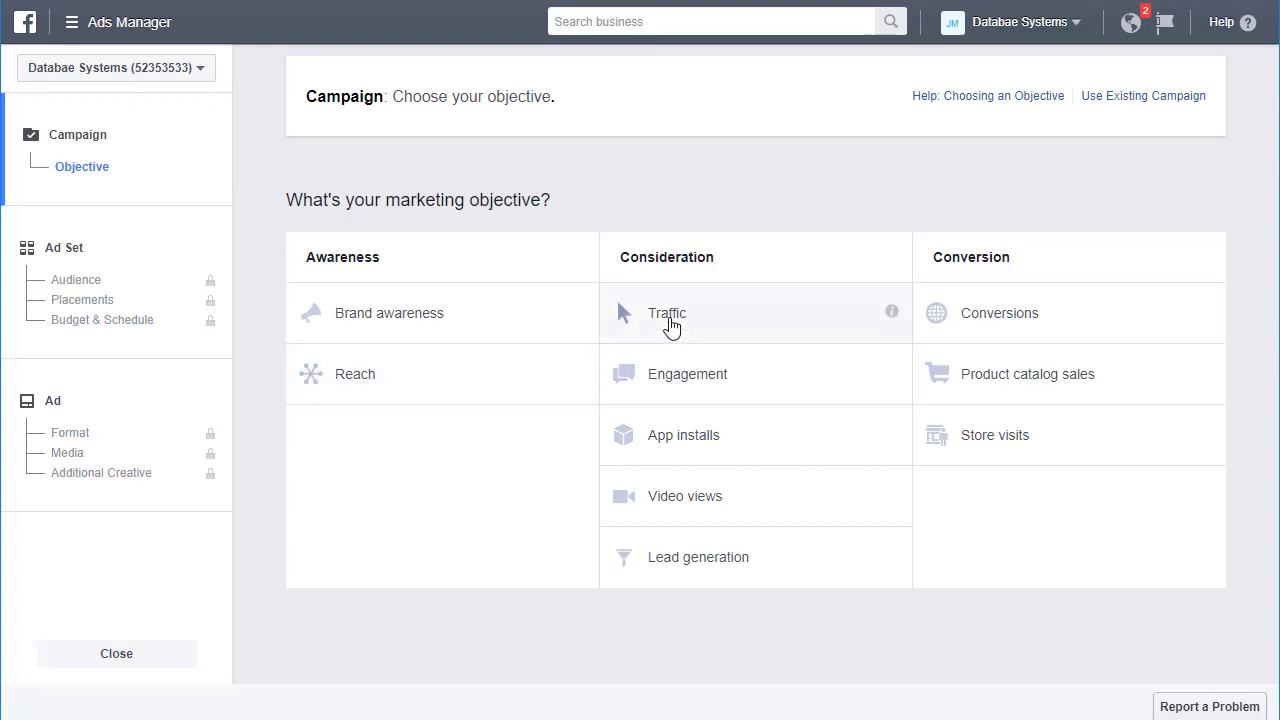
left_click(843, 332)
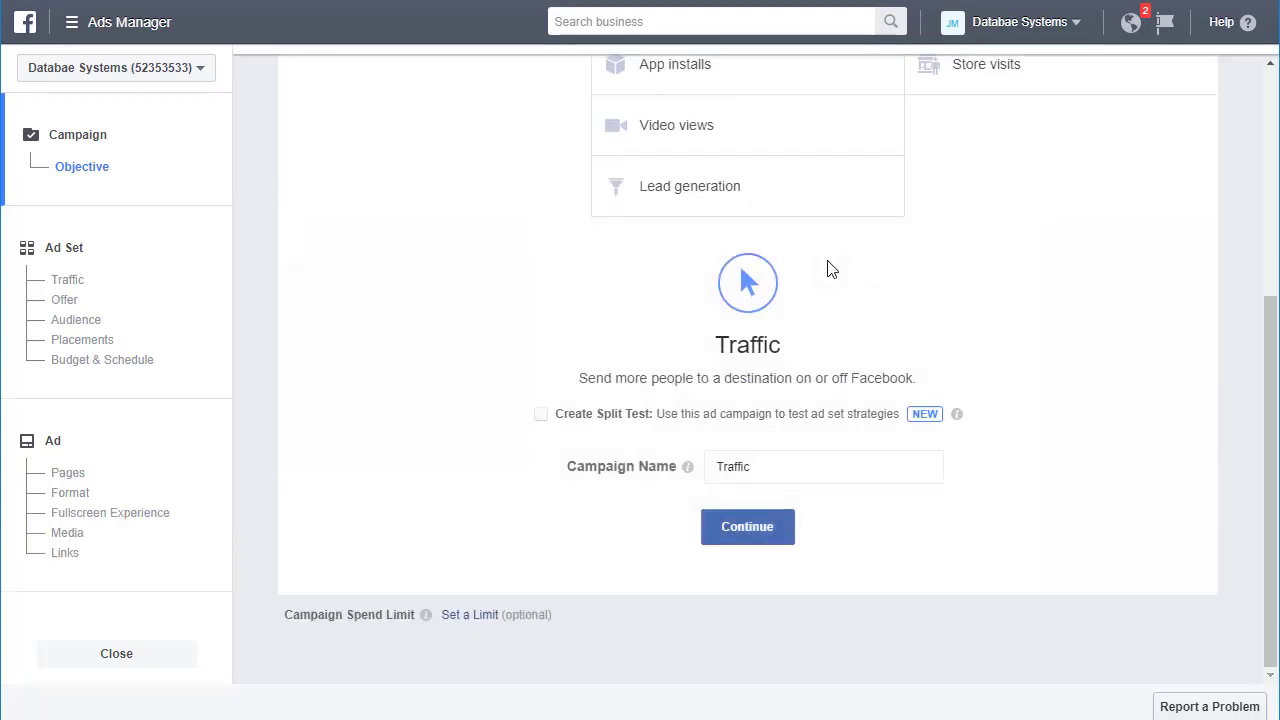
left_click(766, 537)
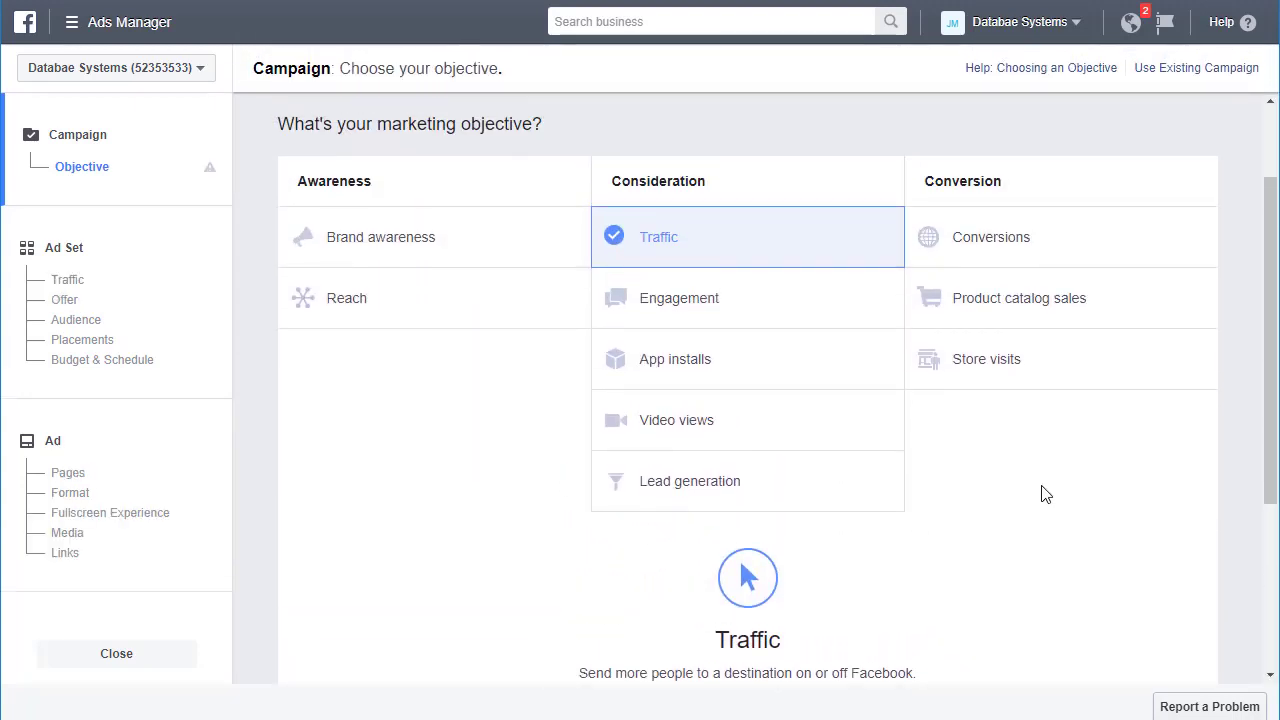
scroll(1062, 482, "down", 3)
left_click(771, 537)
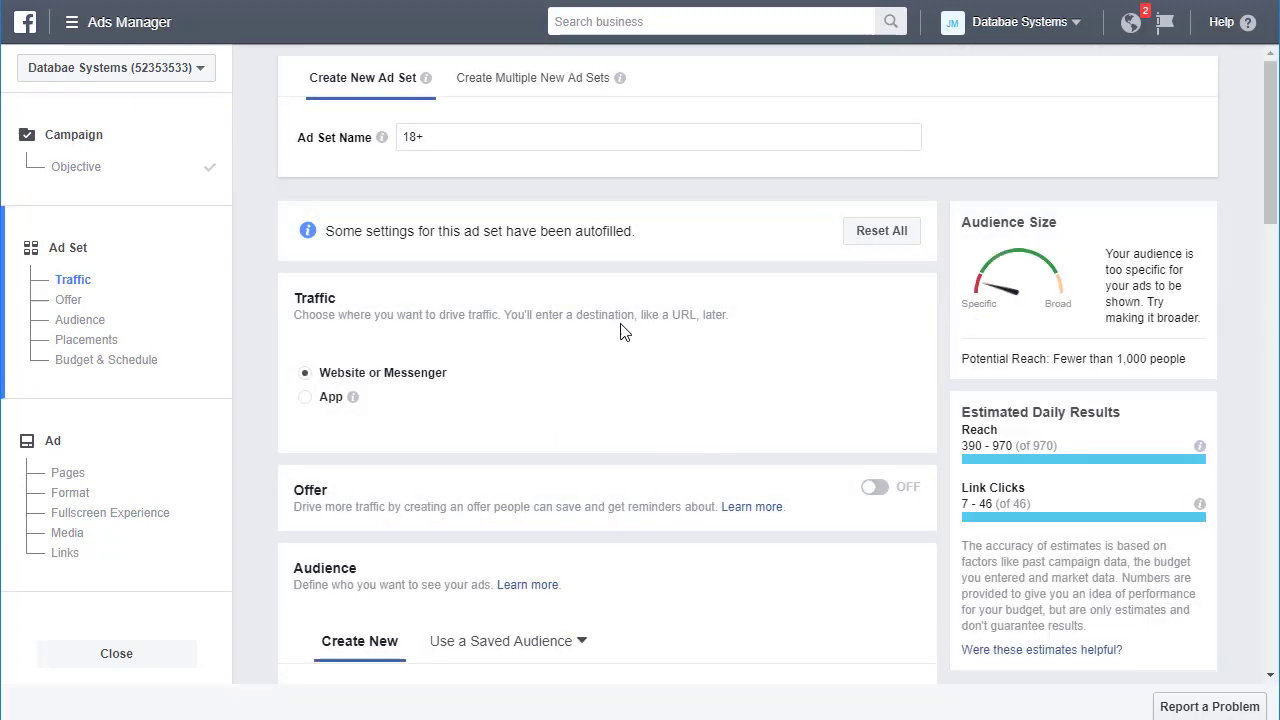
scroll(620, 331, "down", 3)
scroll(740, 292, "down", 2)
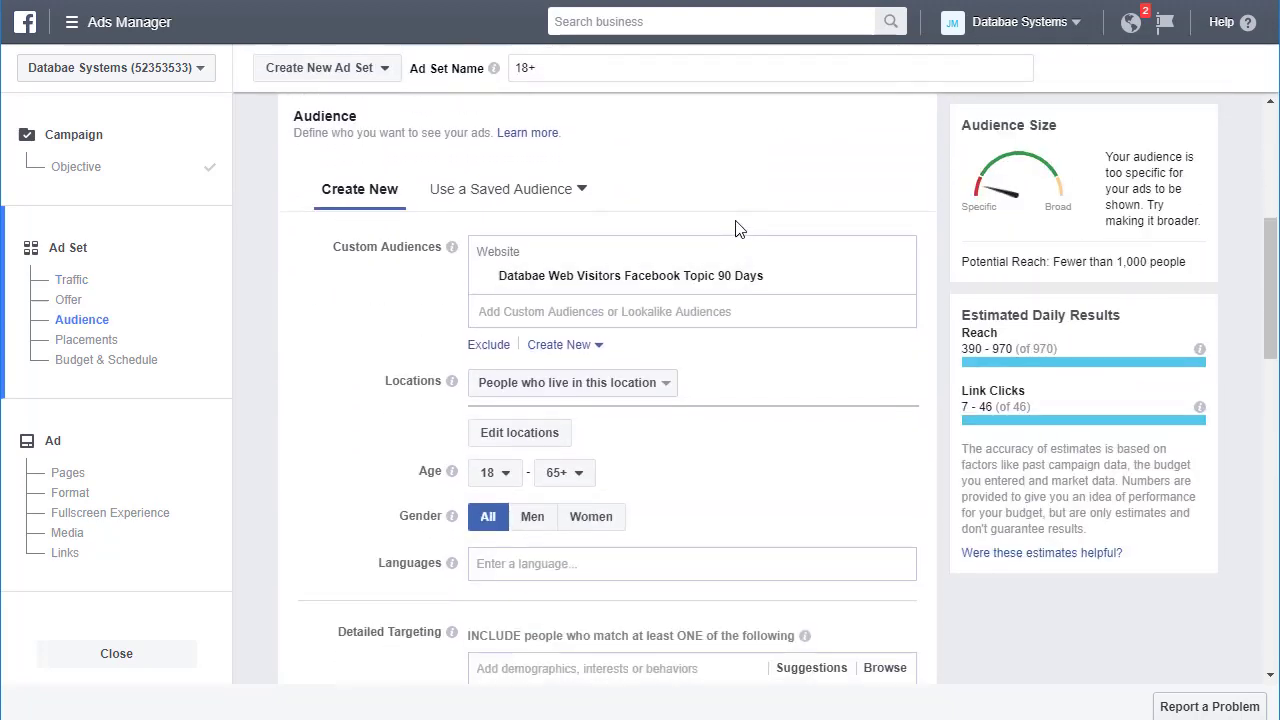
scroll(791, 200, "up", 1)
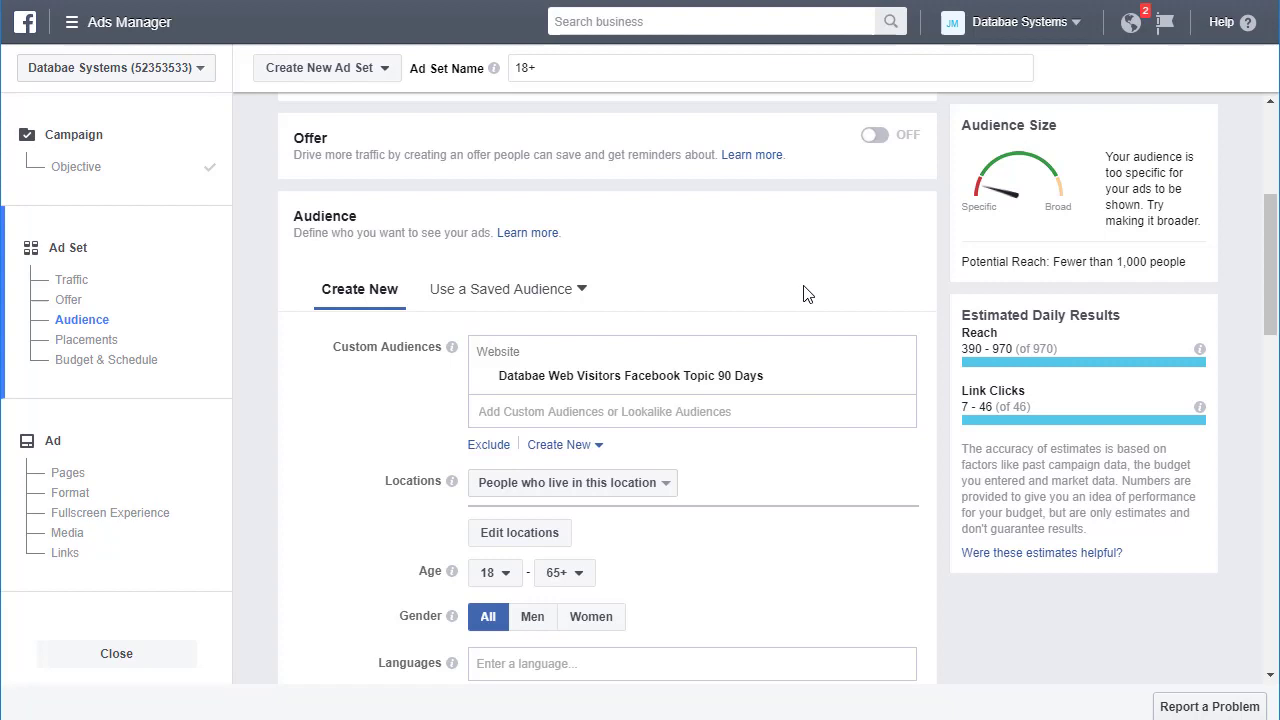
Step: Switch to the Facebook Ads Targeting post in WordPress and review its text from the success advice back to the introduction
scroll(790, 294, "down", 2)
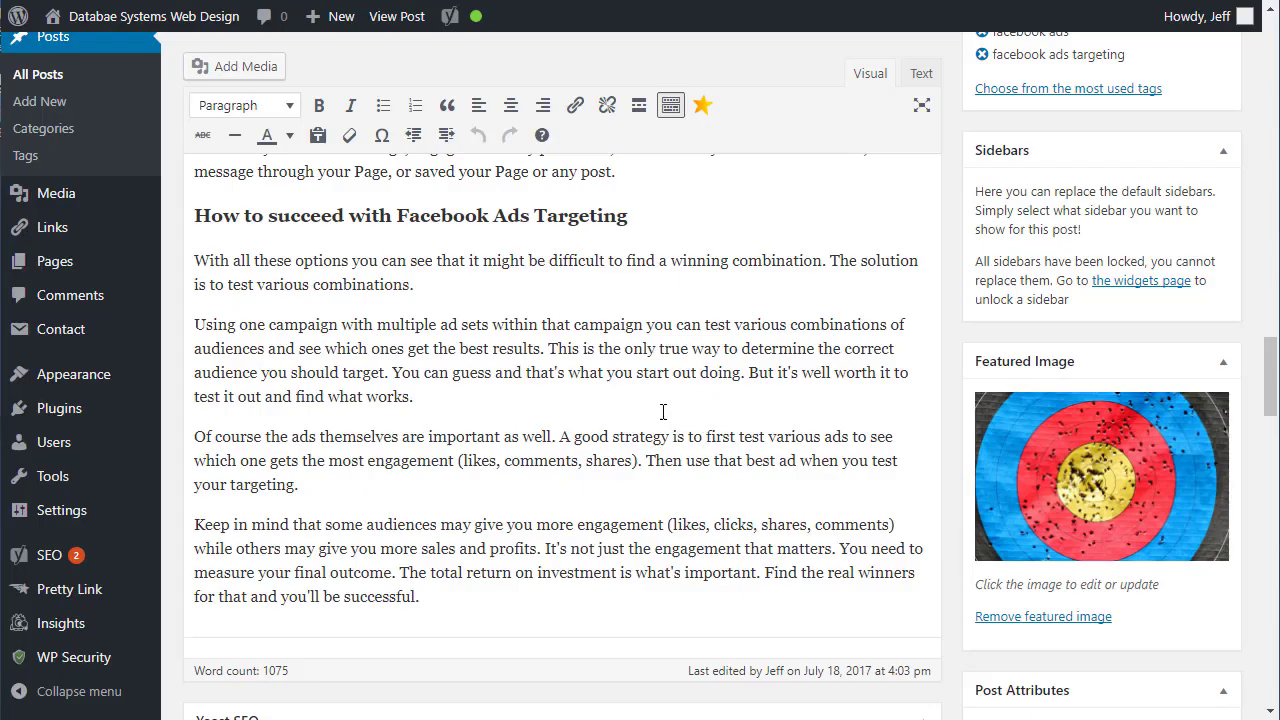
scroll(663, 412, "down", 3)
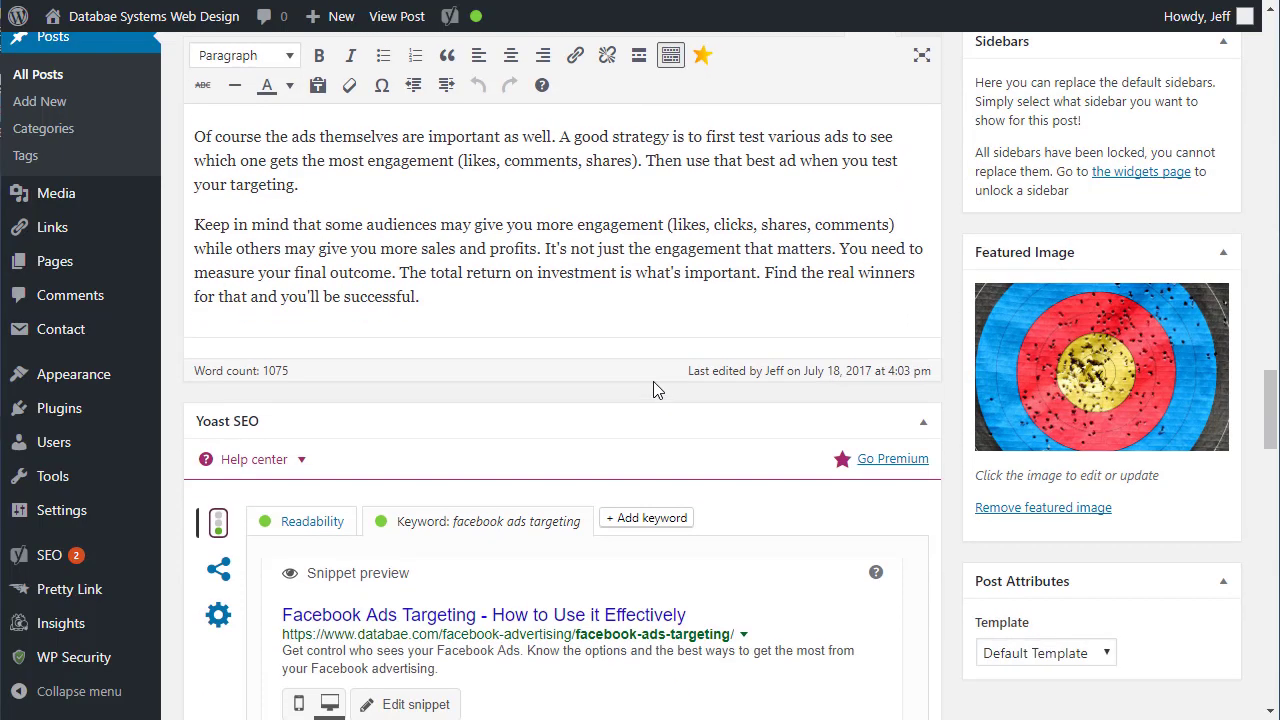
scroll(680, 372, "up", 4)
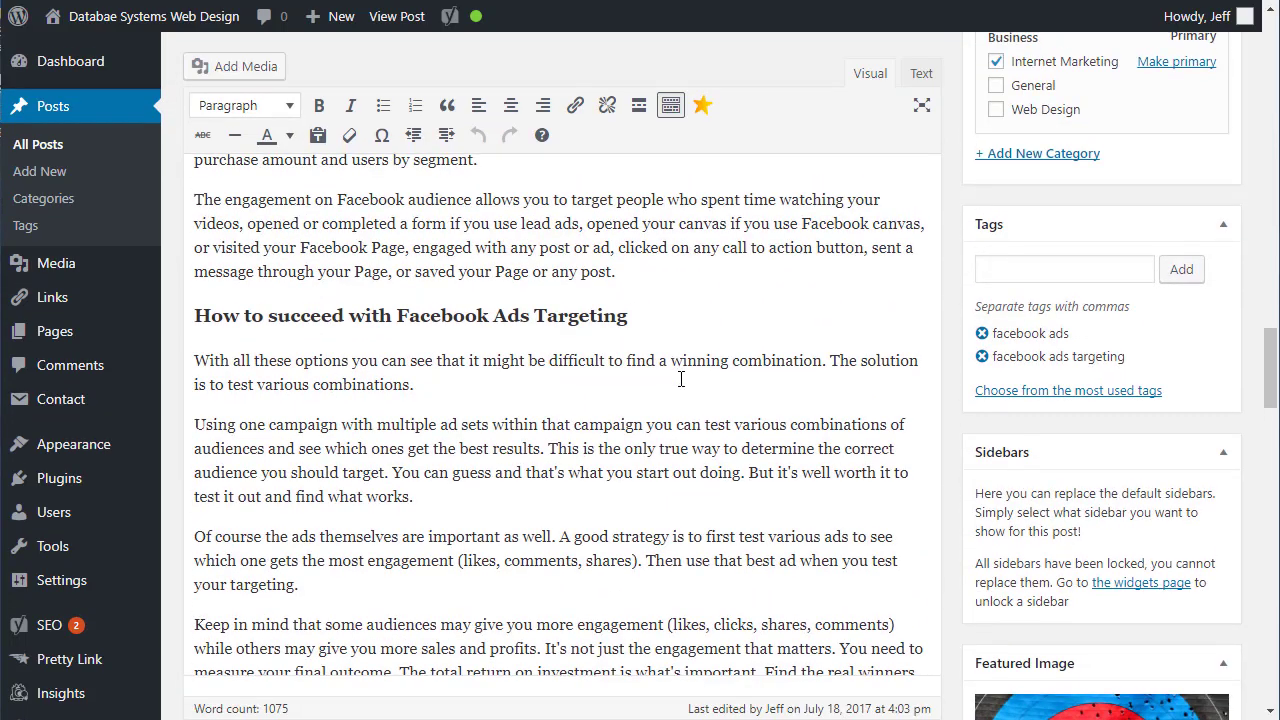
scroll(587, 403, "up", 3)
scroll(600, 400, "up", 15)
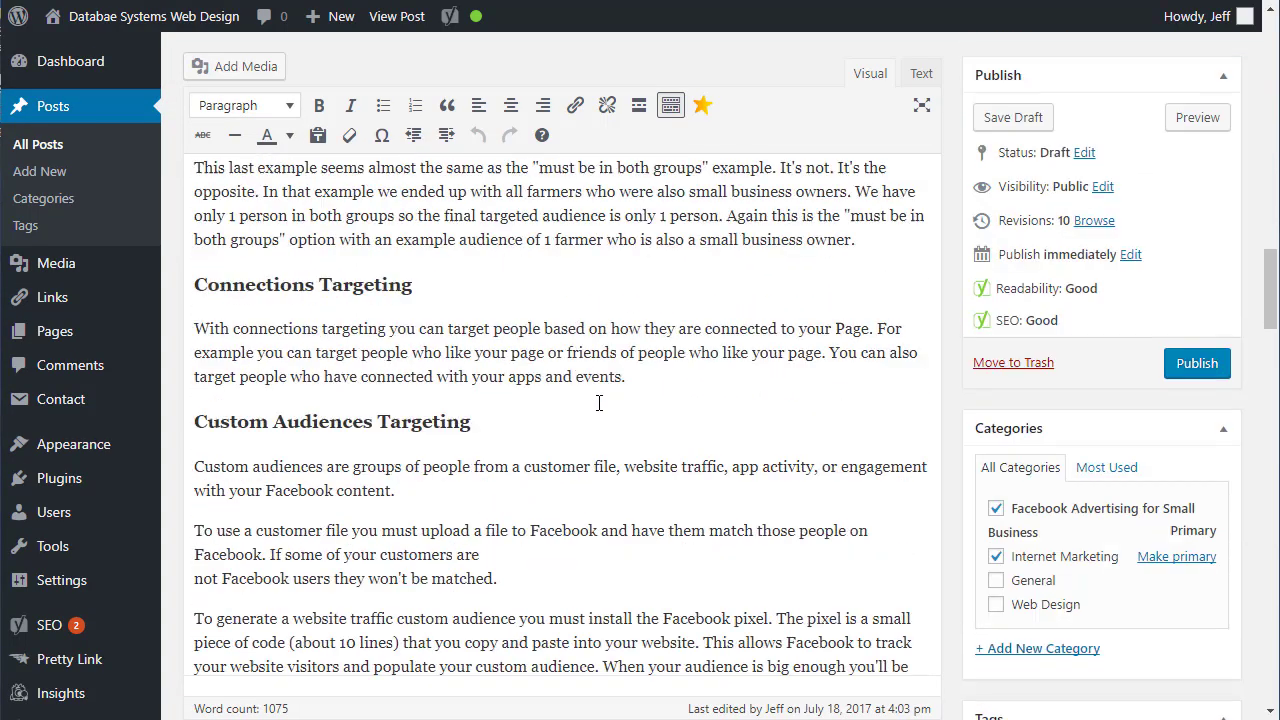
scroll(711, 328, "up", 8)
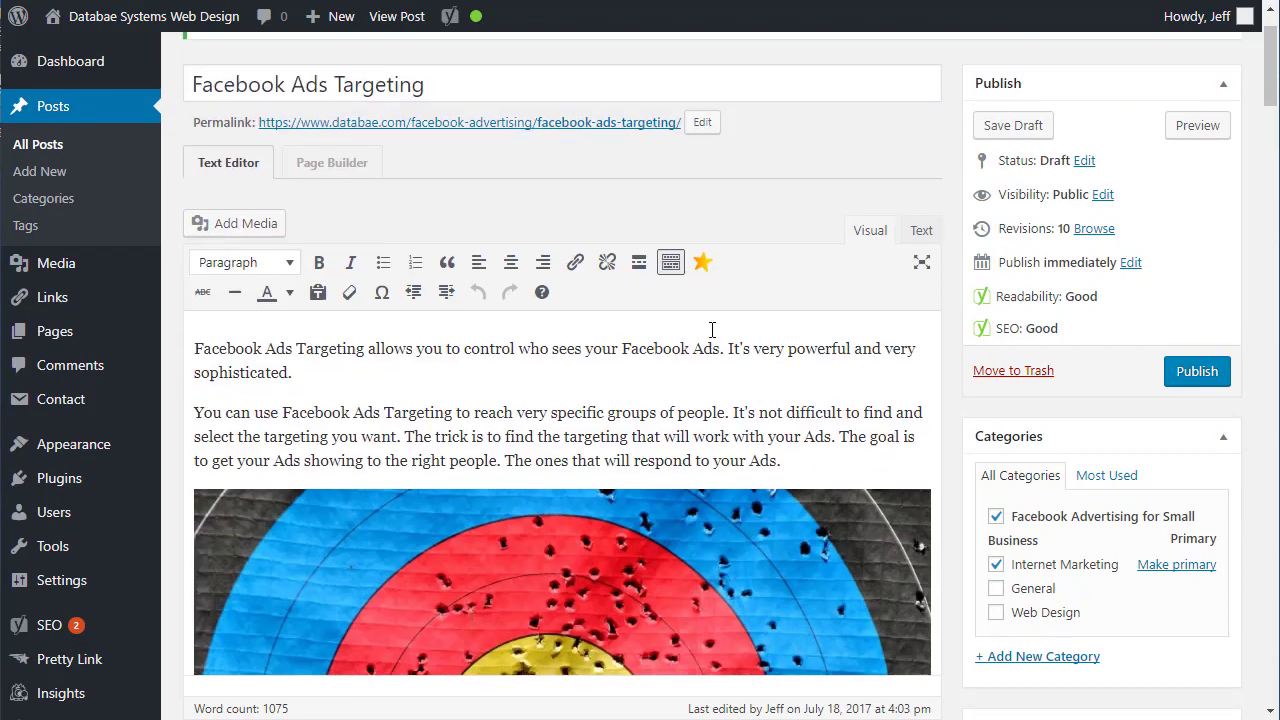
Step: Review the Facebook Ads Targeting post from Basic Targeting through the detailed, connections and custom audience sections to the advice on how to succeed
scroll(592, 382, "down", 5)
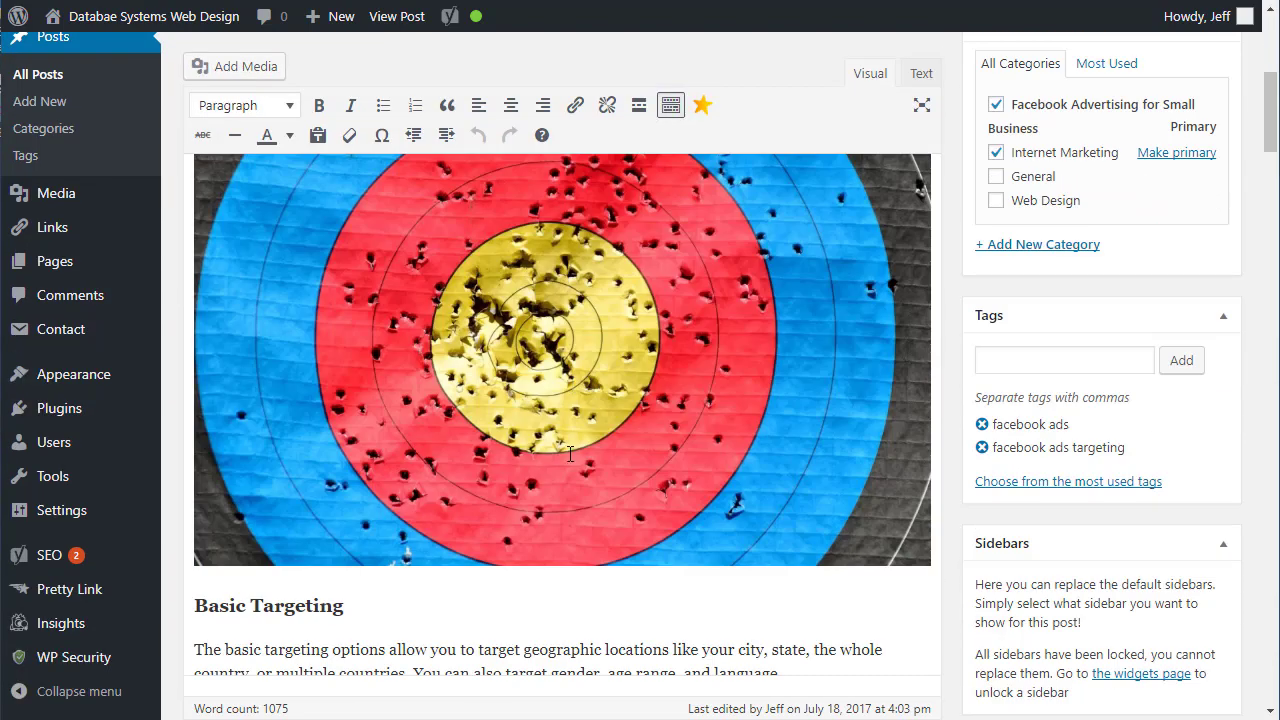
scroll(564, 474, "down", 3)
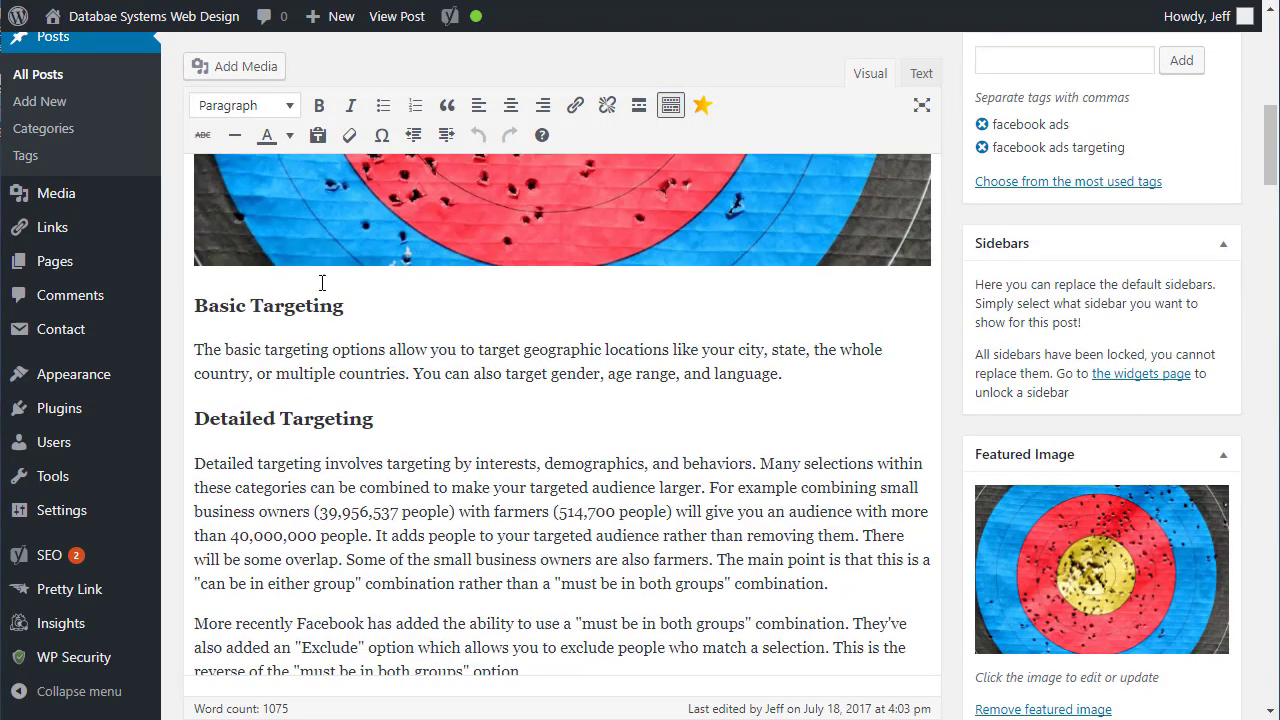
scroll(593, 410, "down", 10)
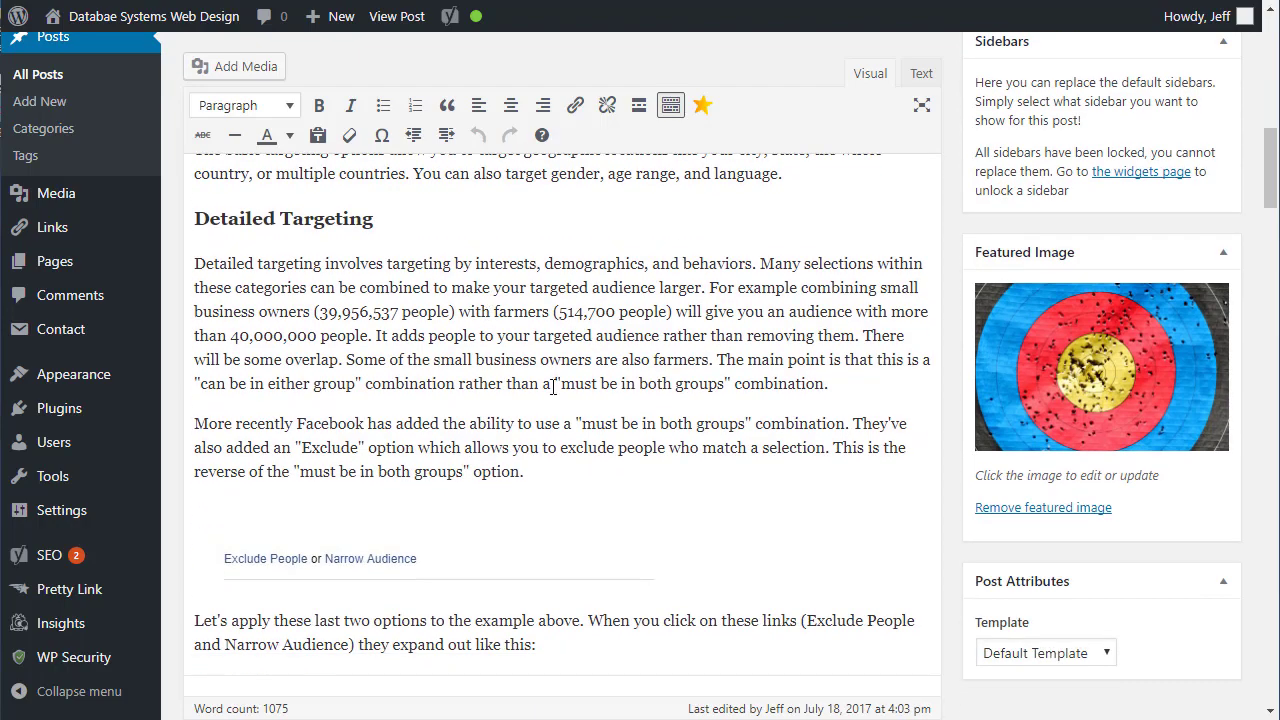
scroll(712, 376, "down", 2)
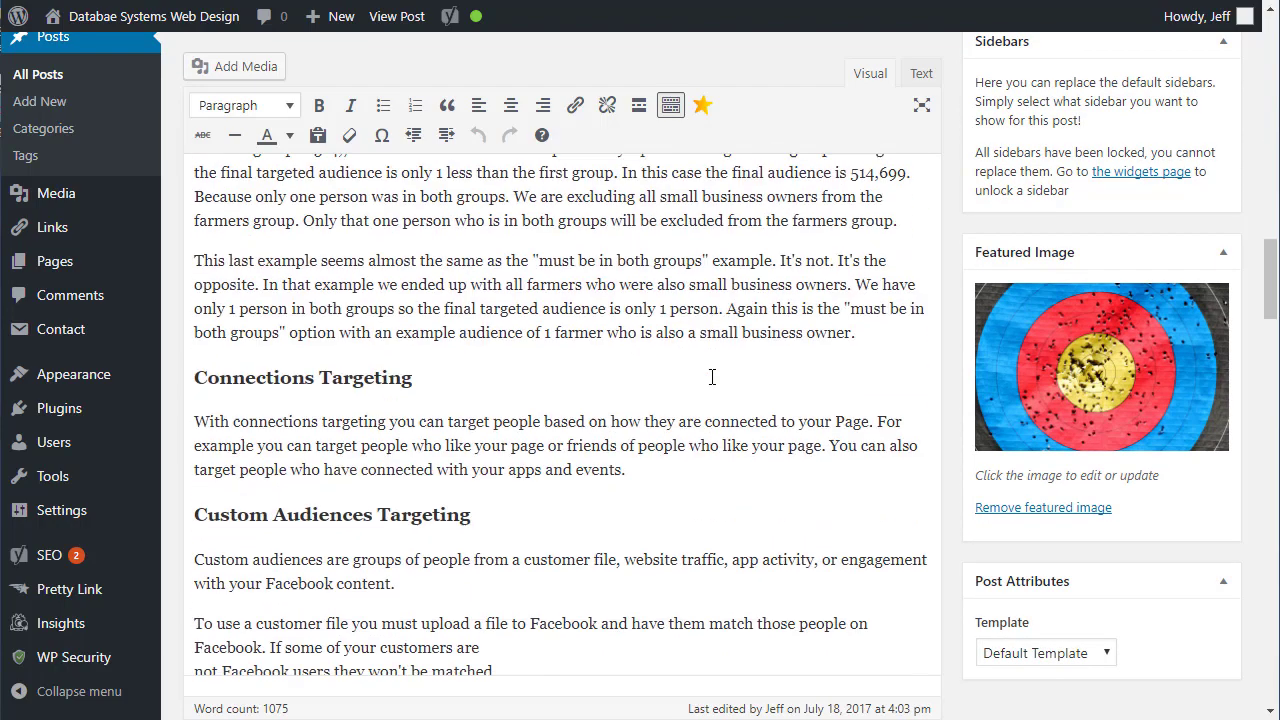
scroll(575, 372, "down", 2)
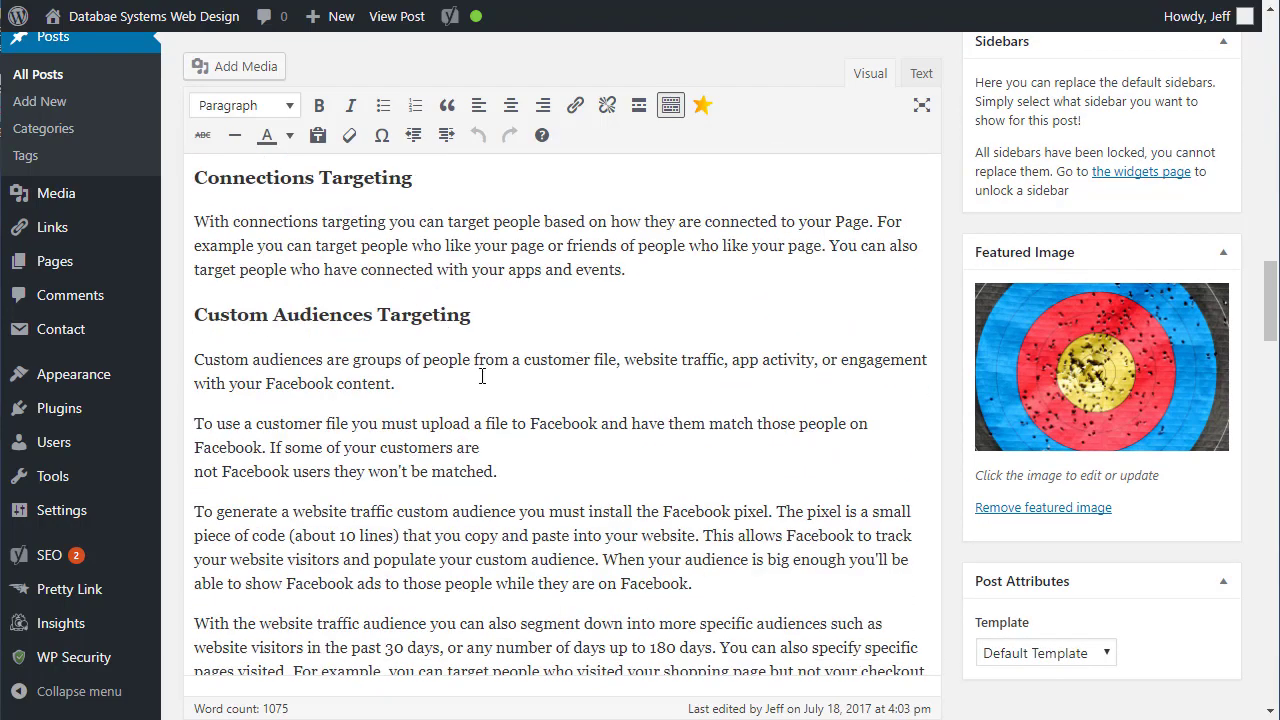
scroll(482, 376, "down", 6)
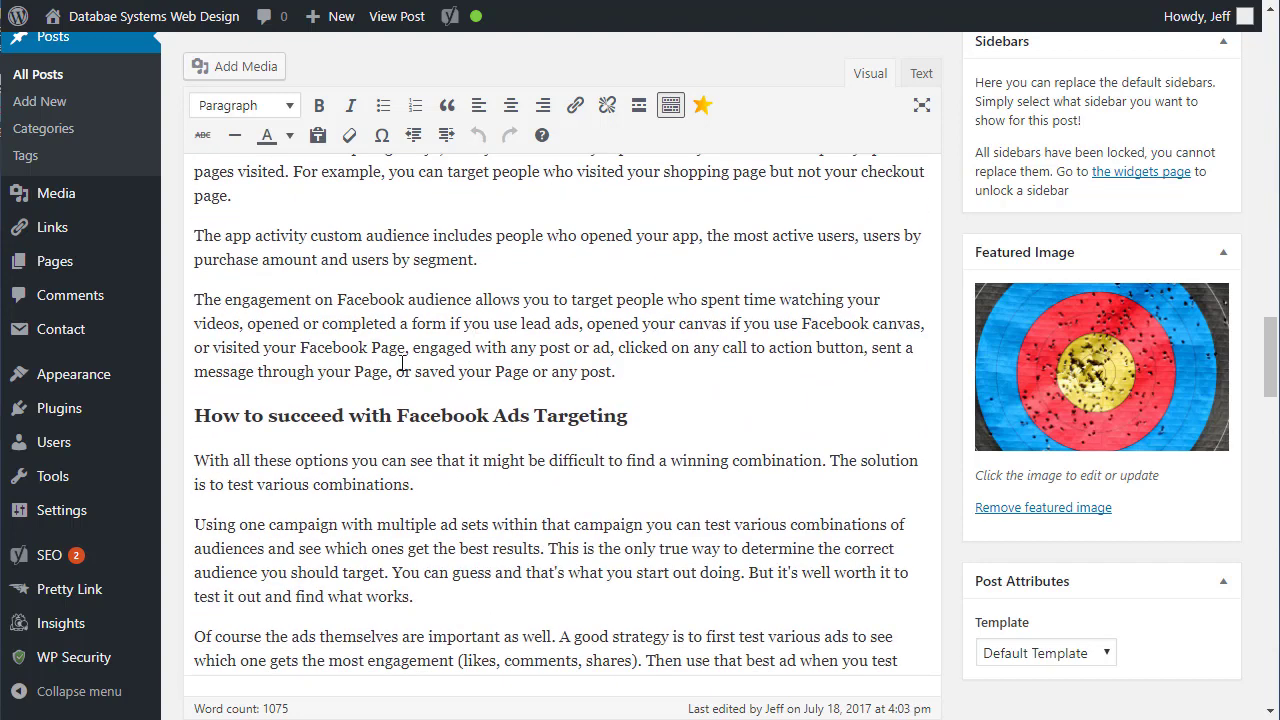
scroll(586, 516, "down", 2)
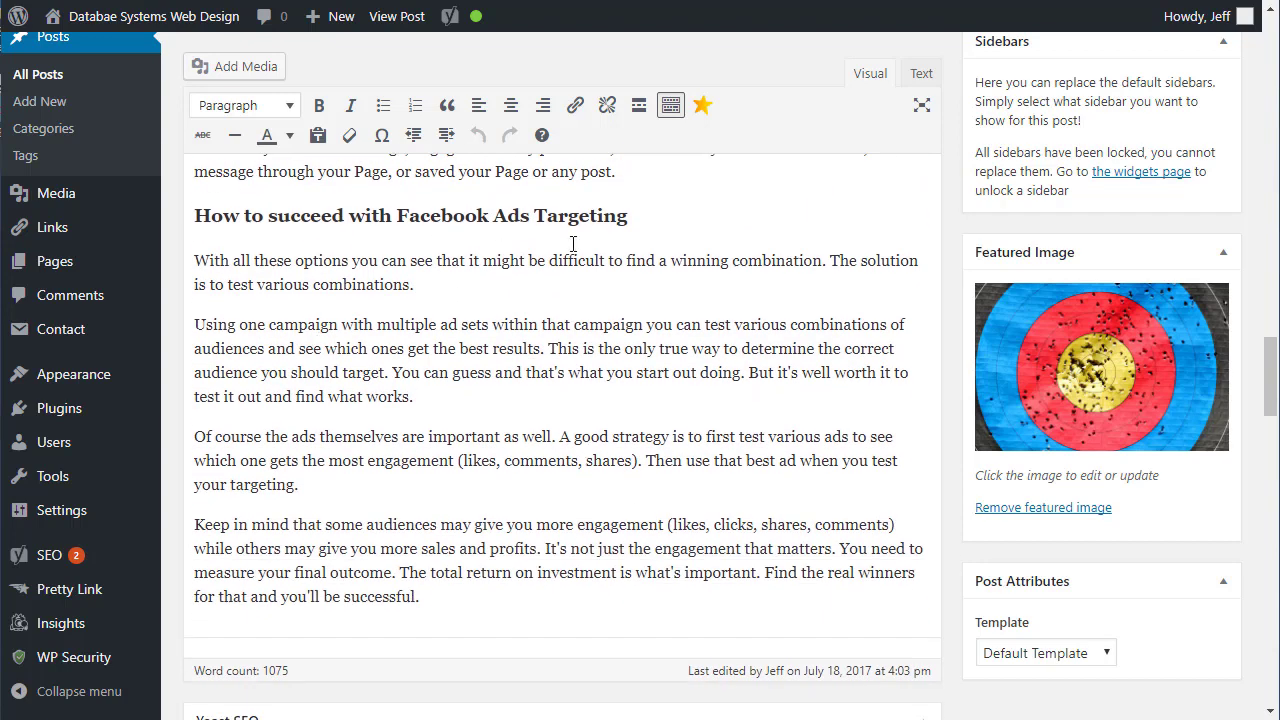
scroll(359, 397, "down", 2)
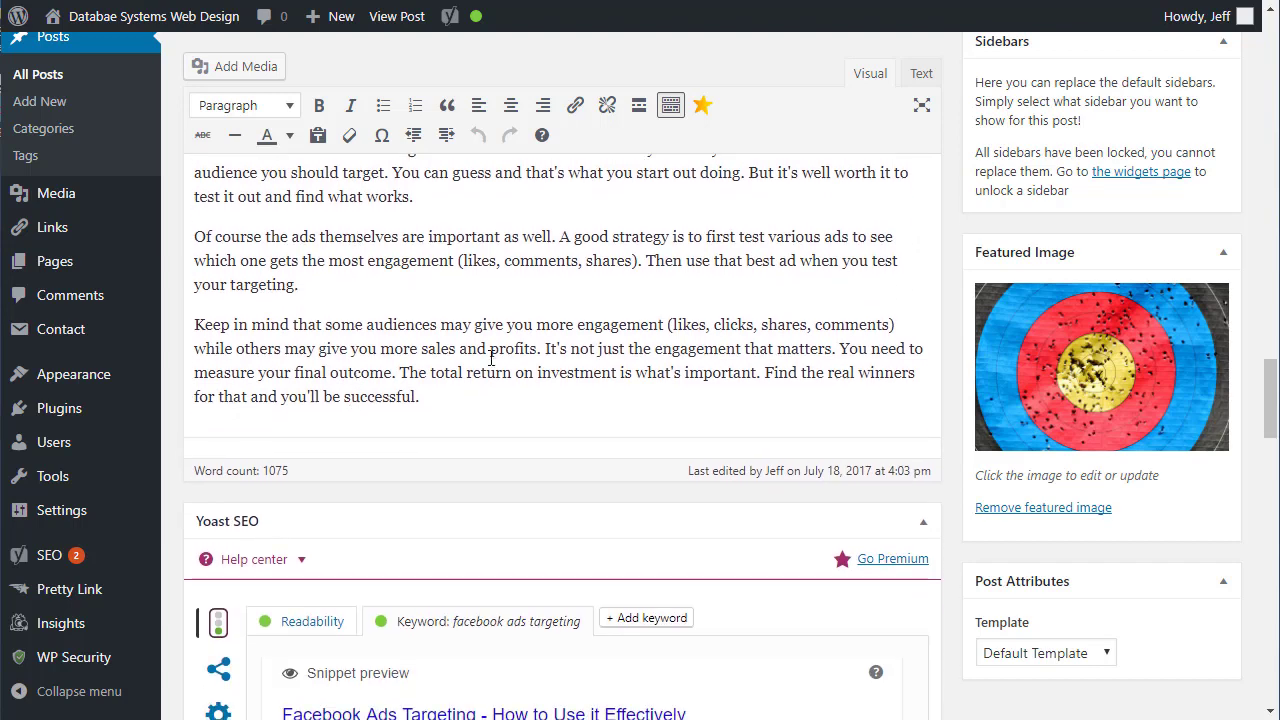
scroll(535, 307, "up", 2)
scroll(655, 327, "up", 1)
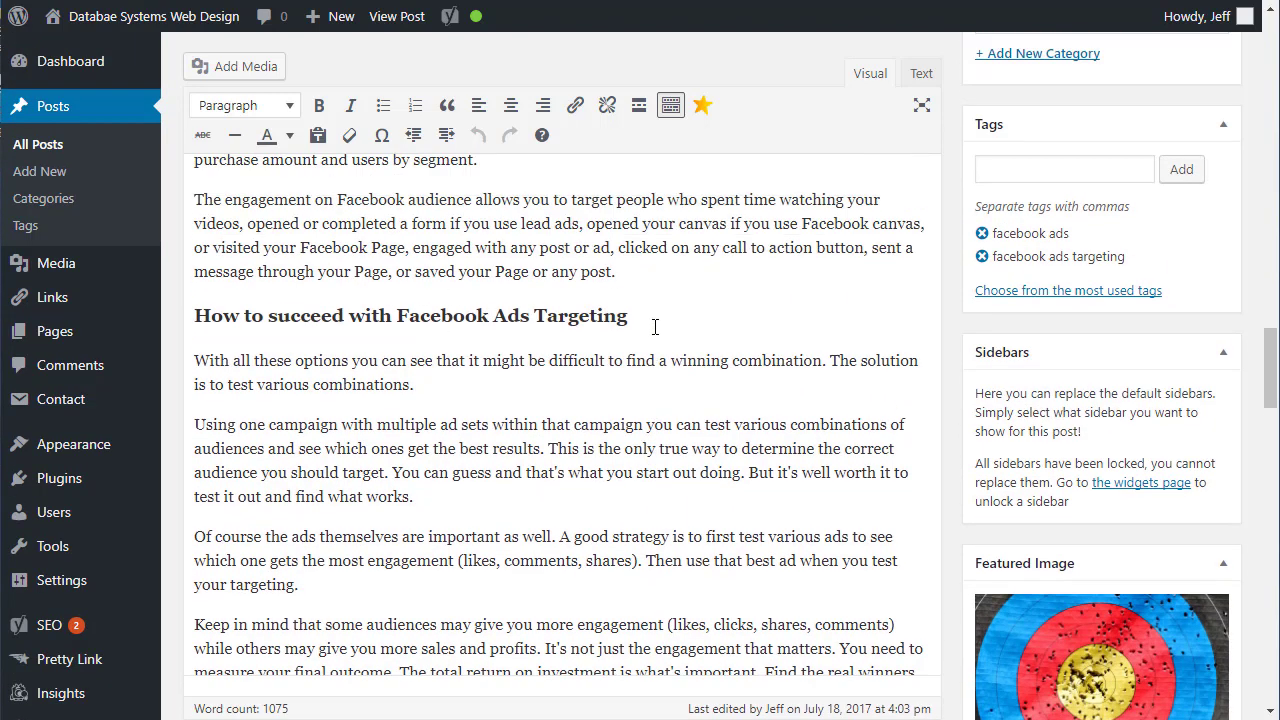